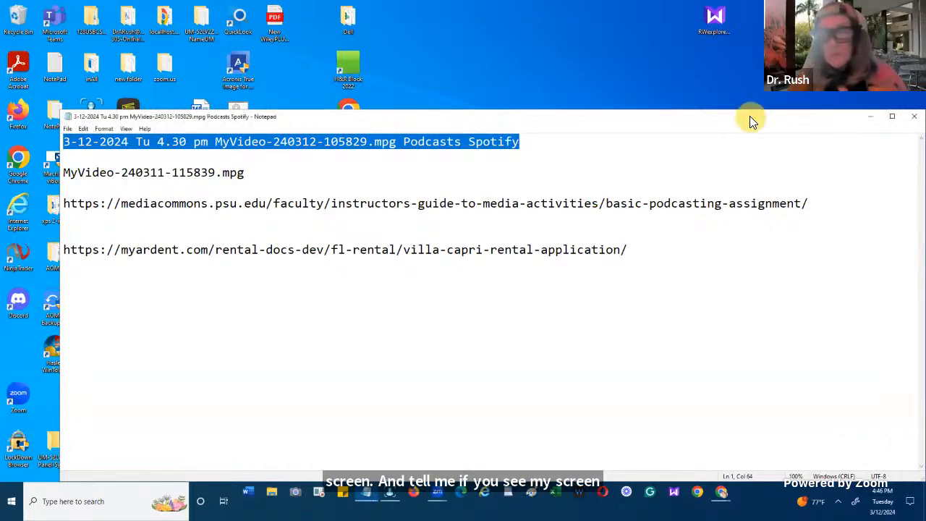
- Move the Notepad notes window lower on the desktop and minimize it
left_click(750, 117)
left_click_drag(861, 116, 781, 227)
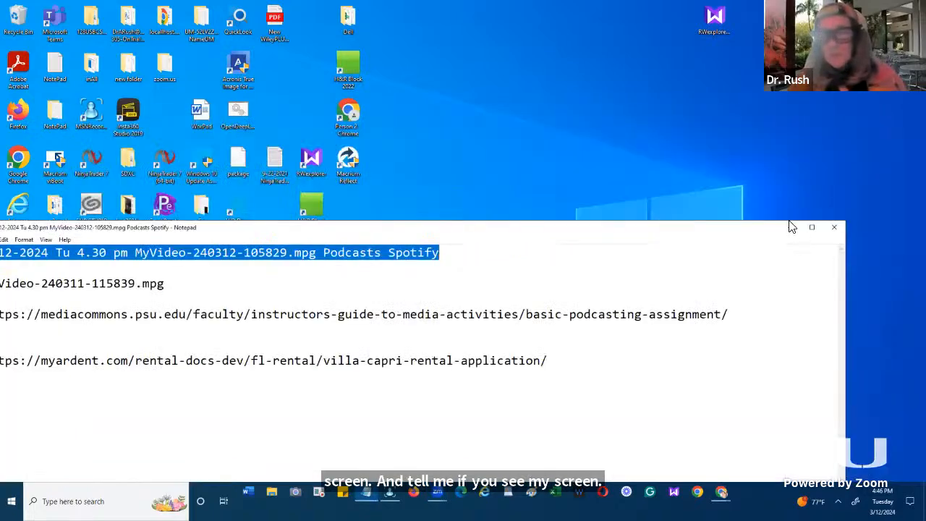
left_click(791, 227)
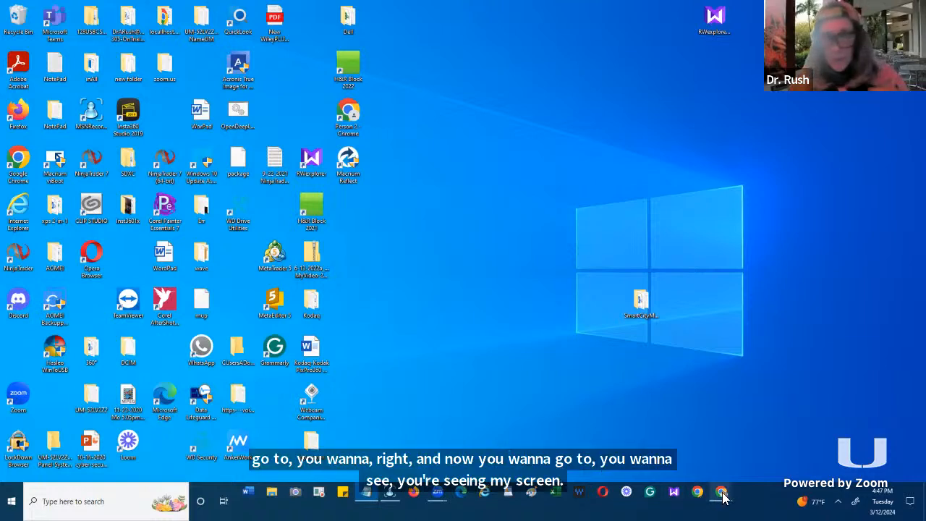
- Switch to the Chrome window with the Outlook mailbox and open a new browser tab
mouse_move(722, 495)
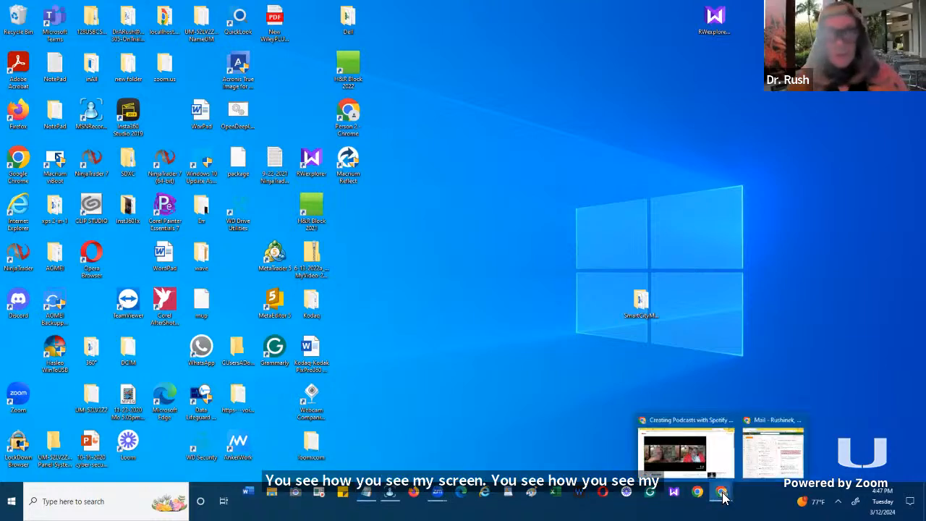
left_click(752, 444)
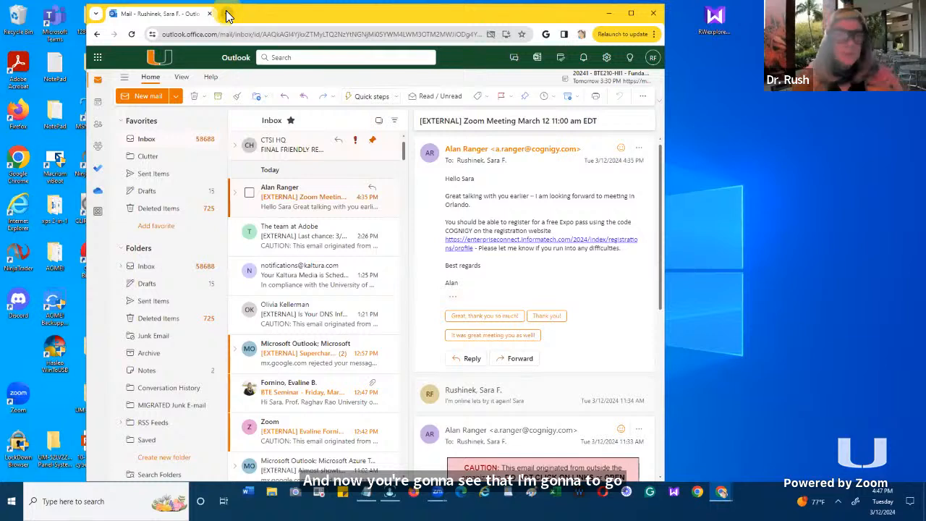
left_click(226, 14)
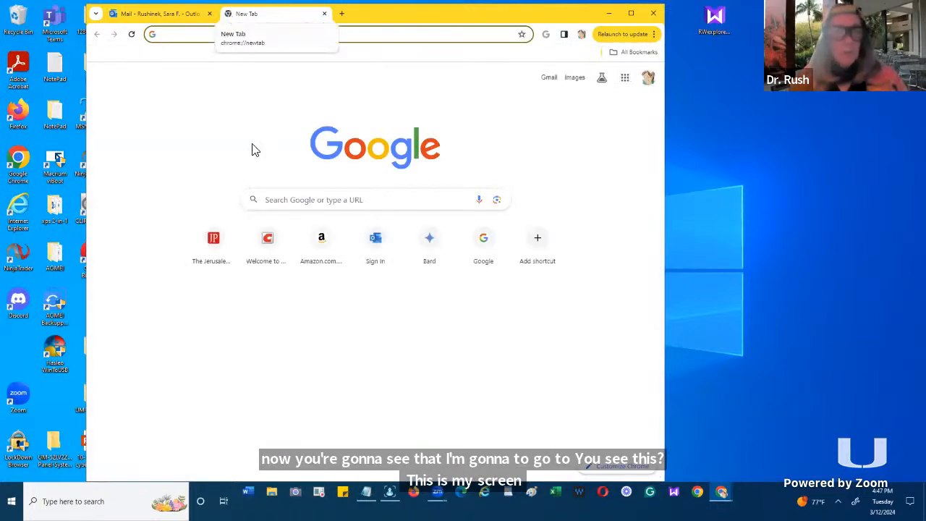
- Search Google for "spofify for podcasters free"
left_click(281, 204)
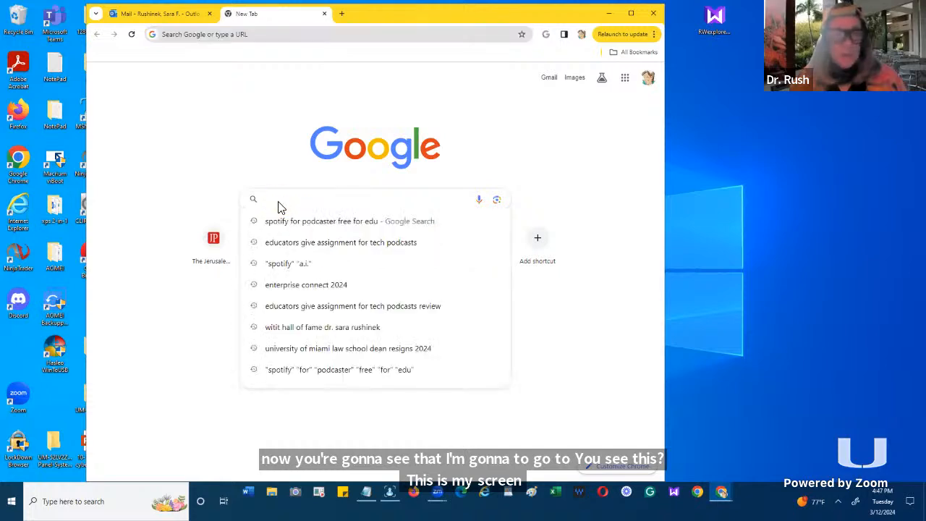
type("spofi")
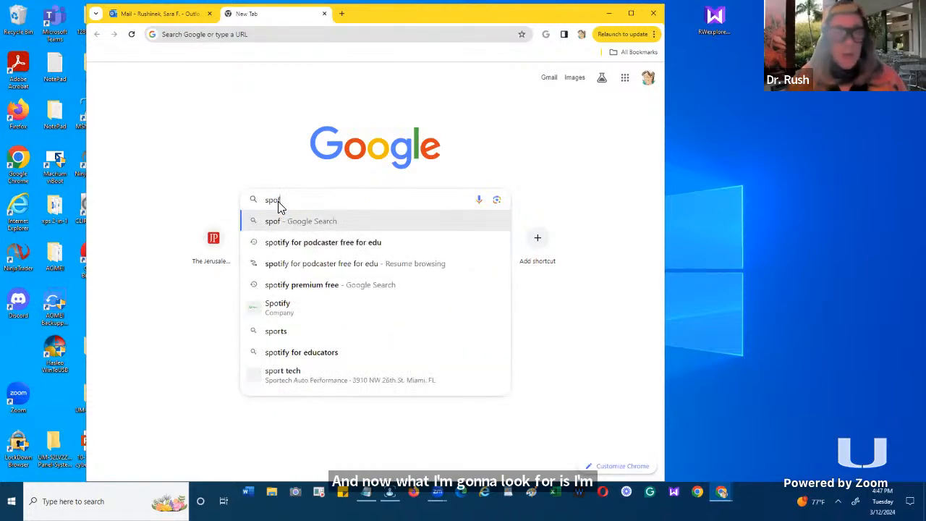
key("BackSpace")
key("BackSpace")
type("tify fo")
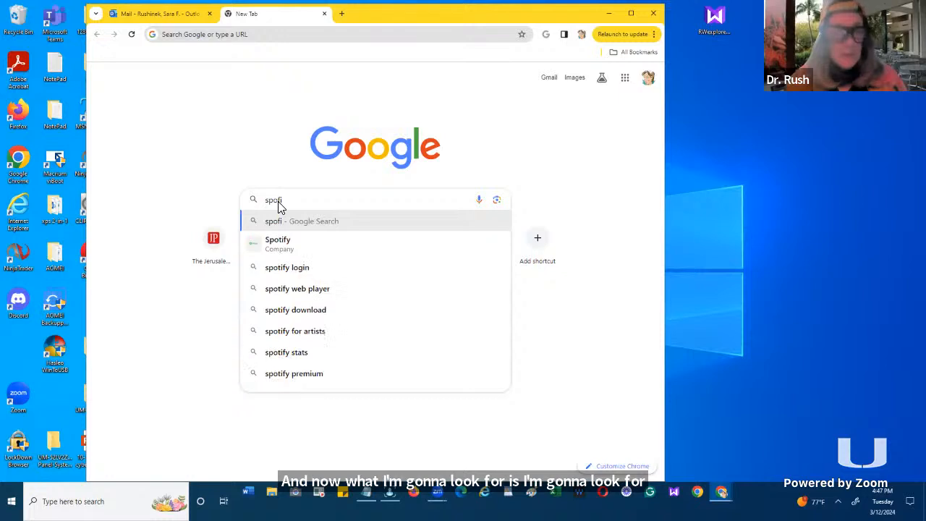
type("r po")
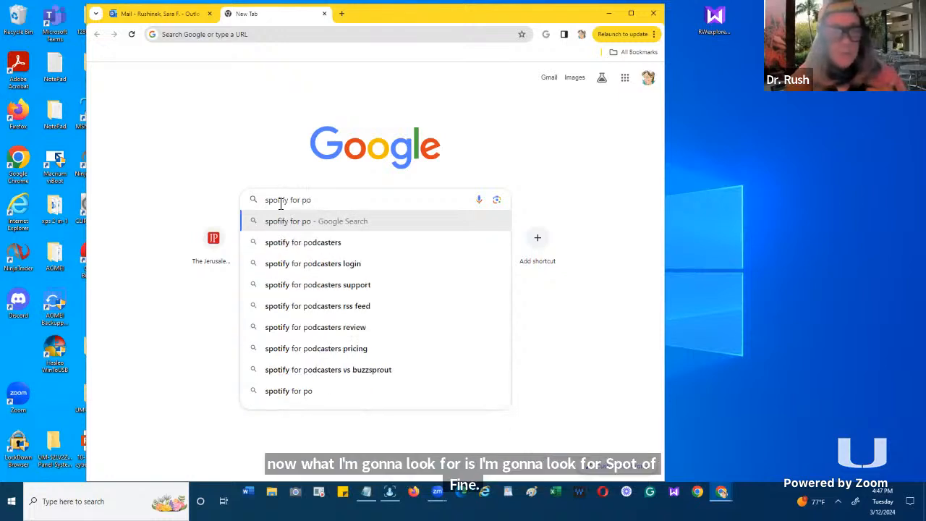
type("dcaster")
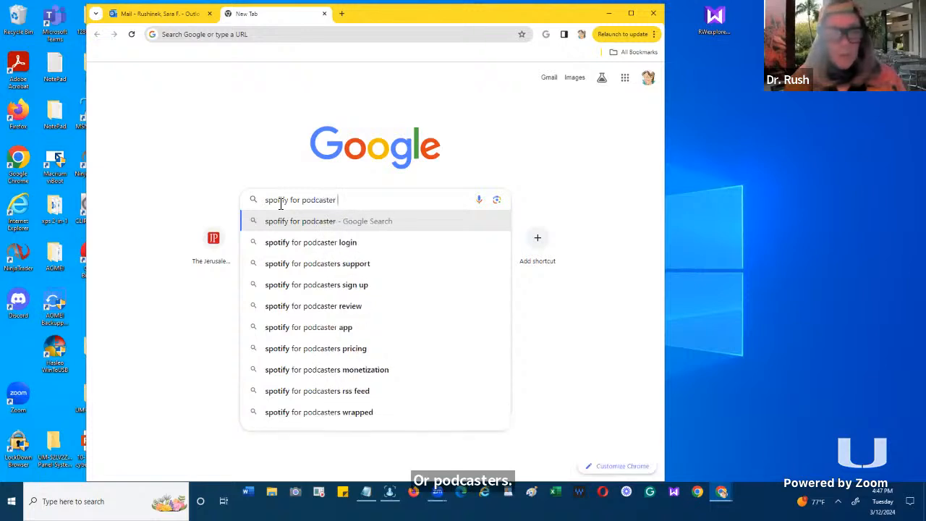
key("BackSpace")
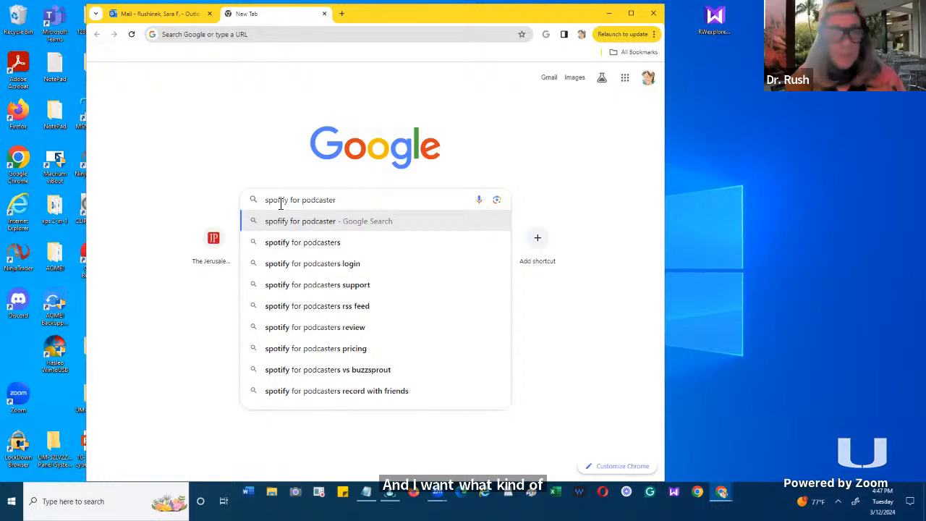
type("s")
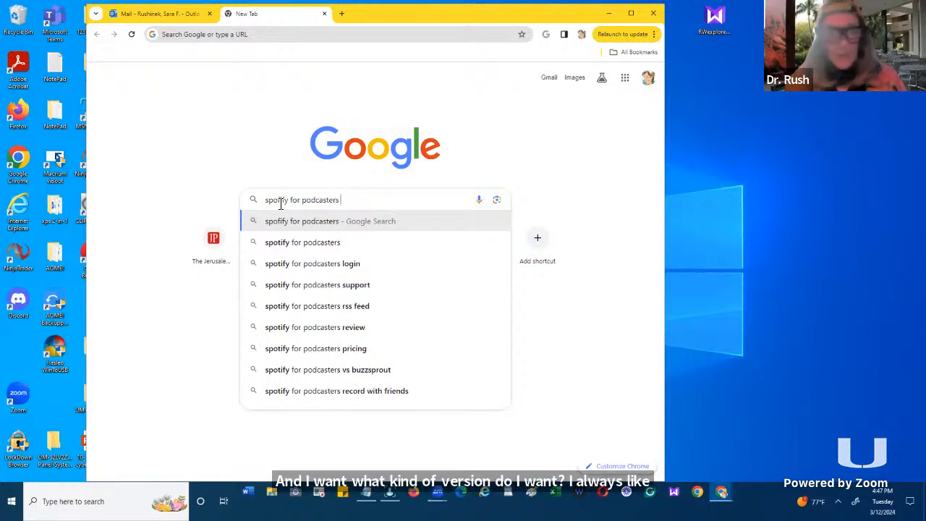
type(" free")
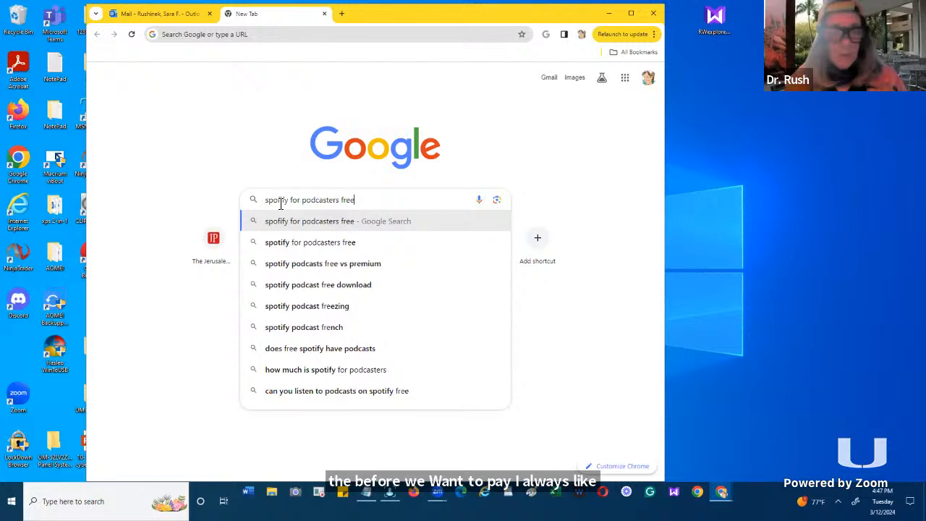
key("Return")
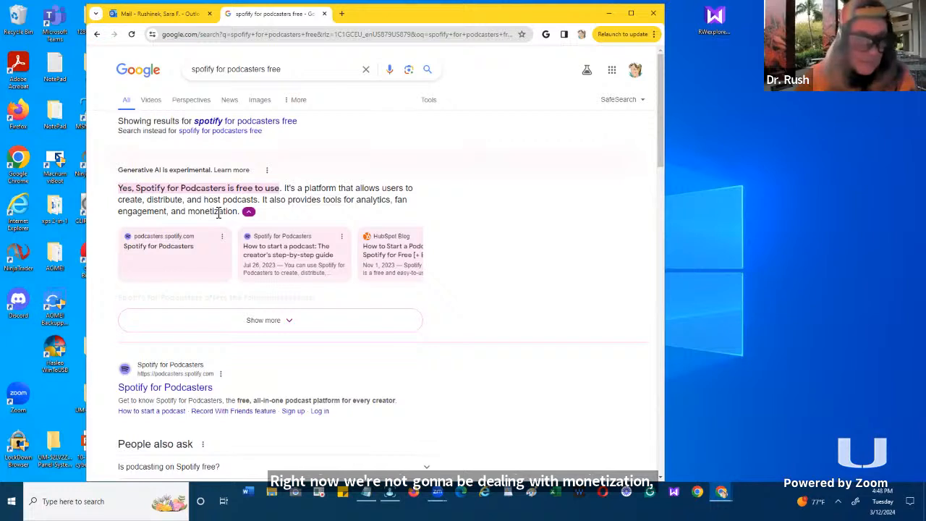
- Open the Spotify for Podcasters search result (podcasters.spotify.com) in a new tab
scroll(217, 213, "down", 1)
scroll(217, 212, "down", 1)
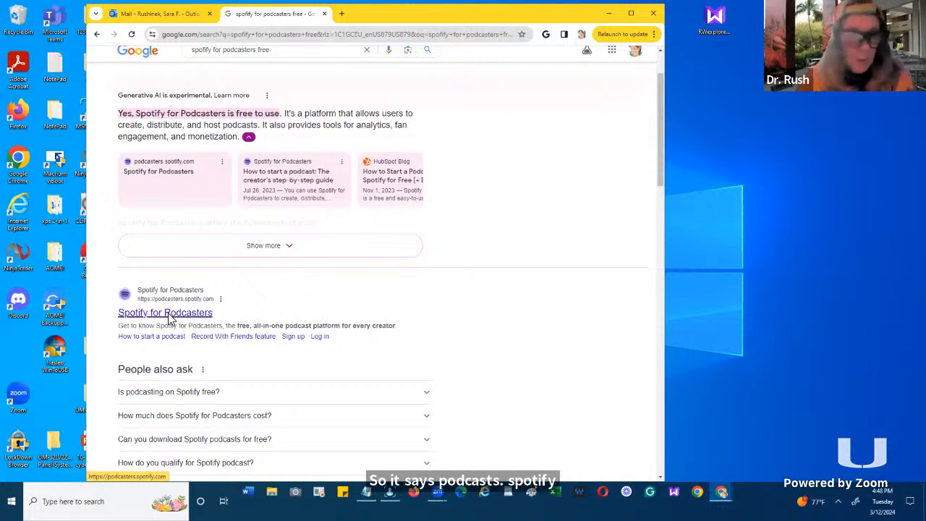
right_click(170, 316)
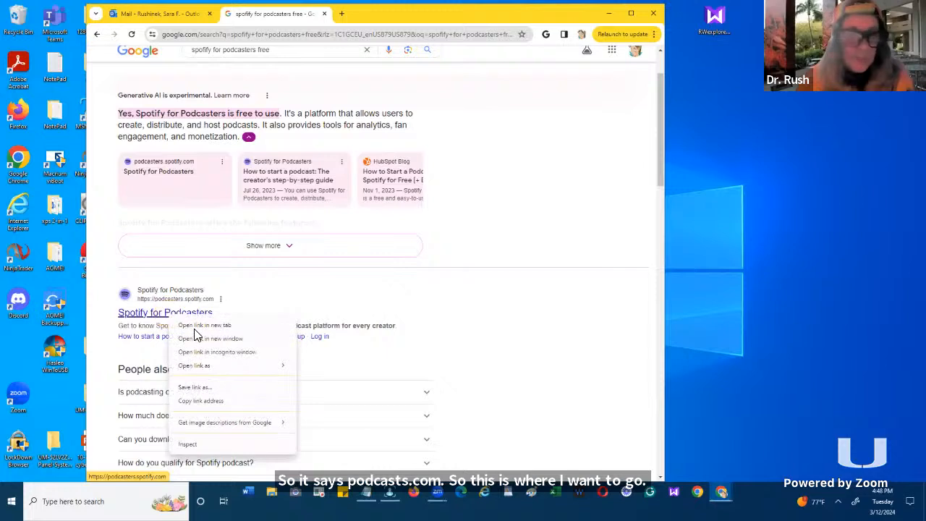
left_click(194, 327)
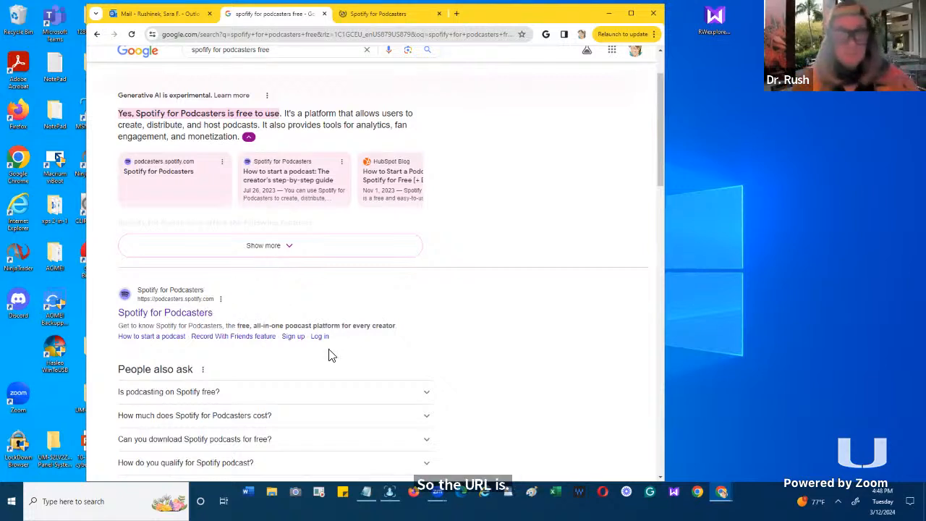
- Switch to the Notepad notes and add the line "podcasters.spotify.com" below the Podcasts Spotify heading line
left_click(365, 495)
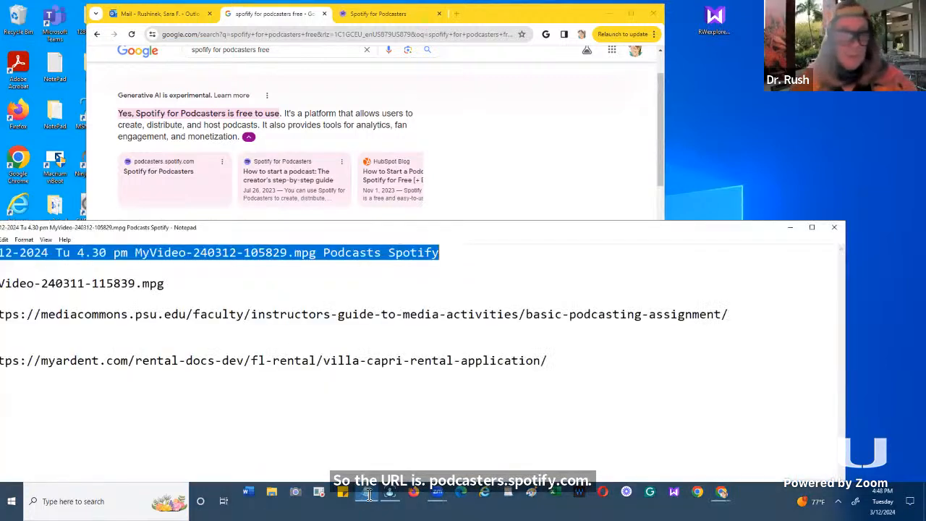
left_click(458, 260)
key("Return")
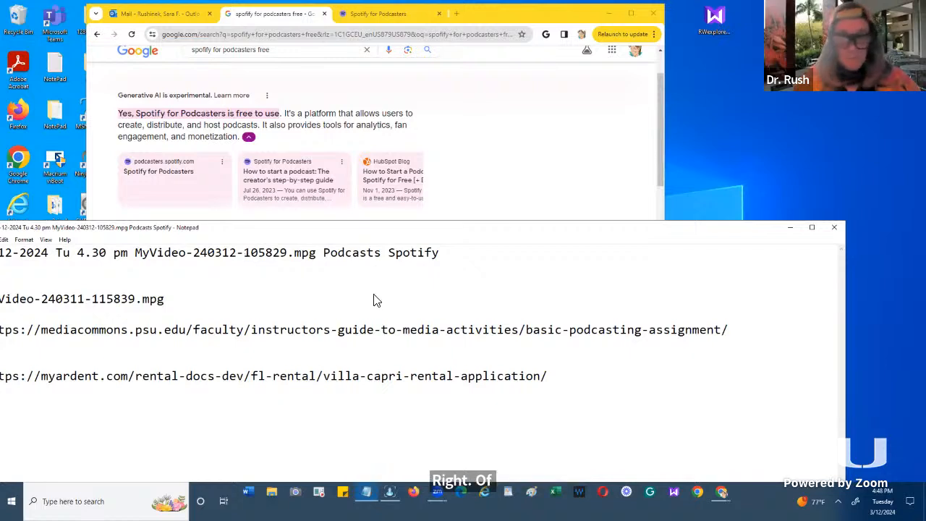
left_click_drag(376, 227, 495, 290)
type("pod")
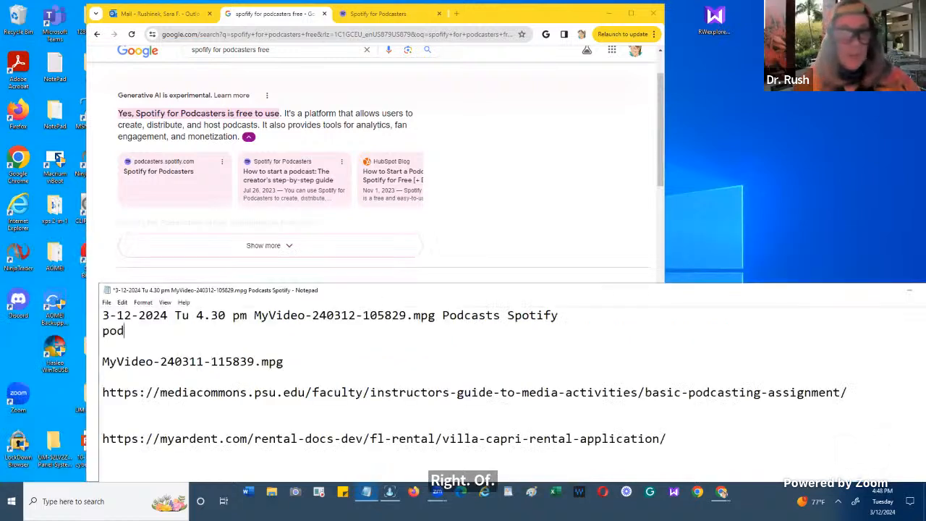
type("caste")
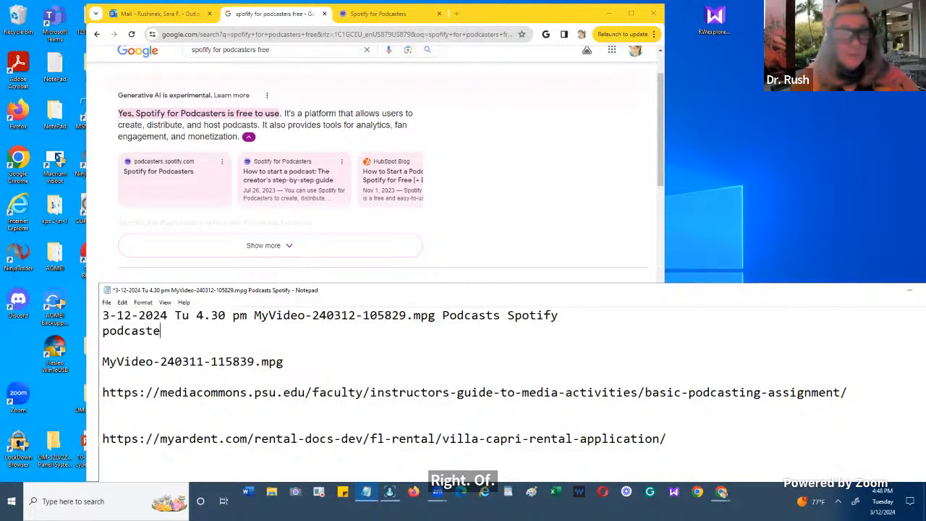
type("rs.s")
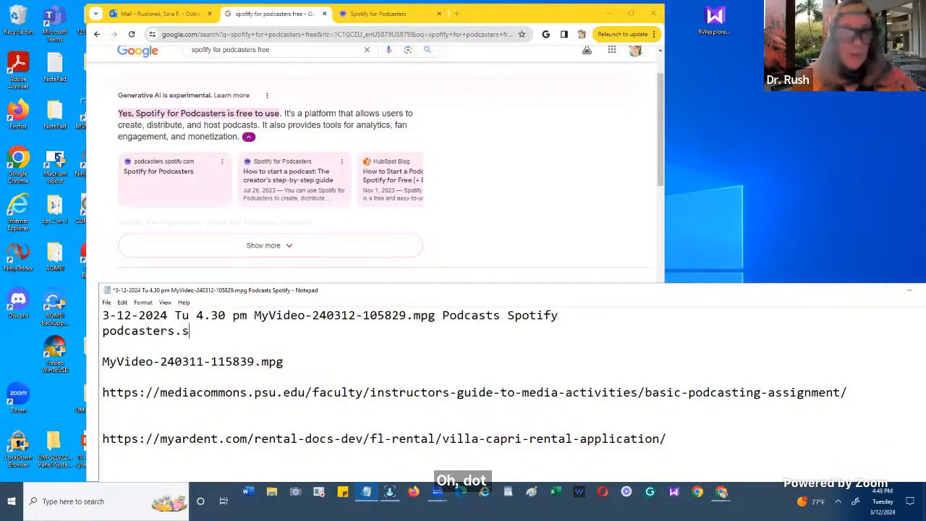
type("potif")
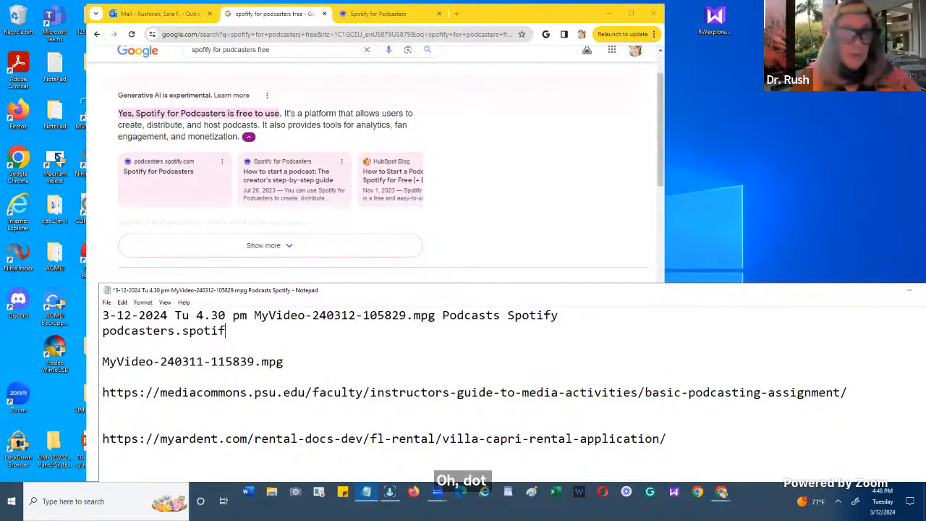
type("y.com")
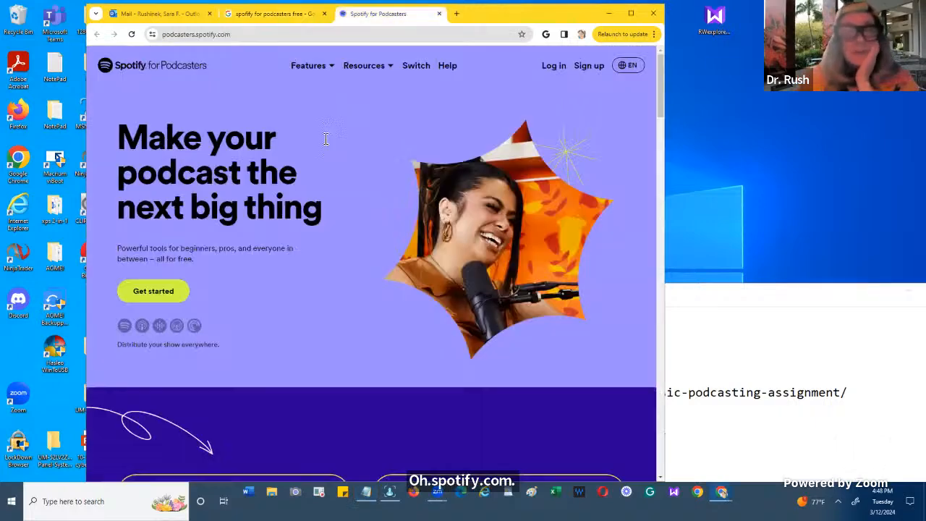
- Return to the Spotify for Podcasters page in Chrome, get started, and choose "I want to start a podcast"
left_click(397, 22)
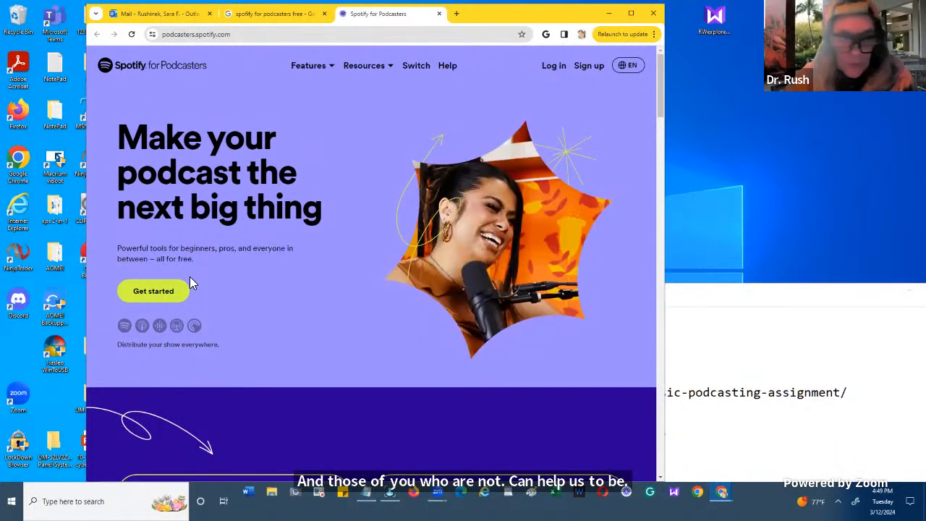
left_click(150, 296)
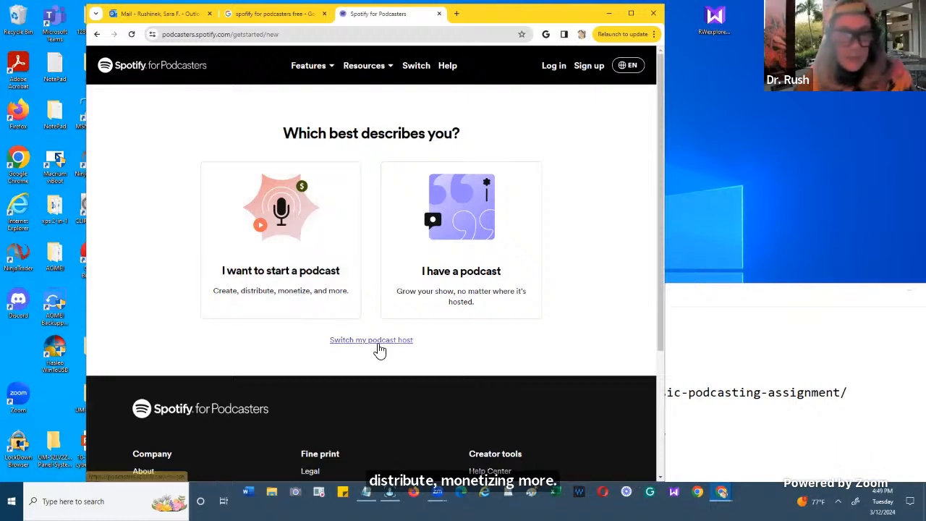
left_click(280, 248)
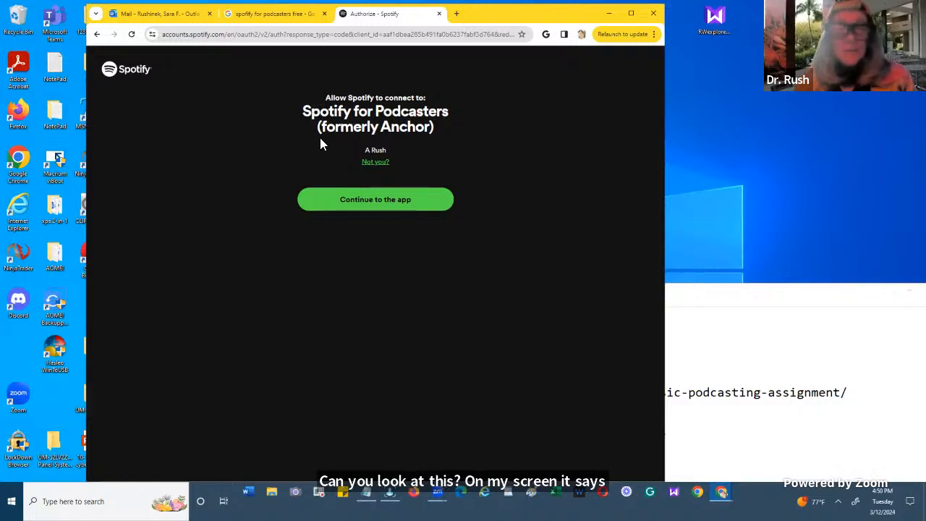
- Decline the account offered for authorization and go from the login page to the Spotify sign-up form
left_click(374, 163)
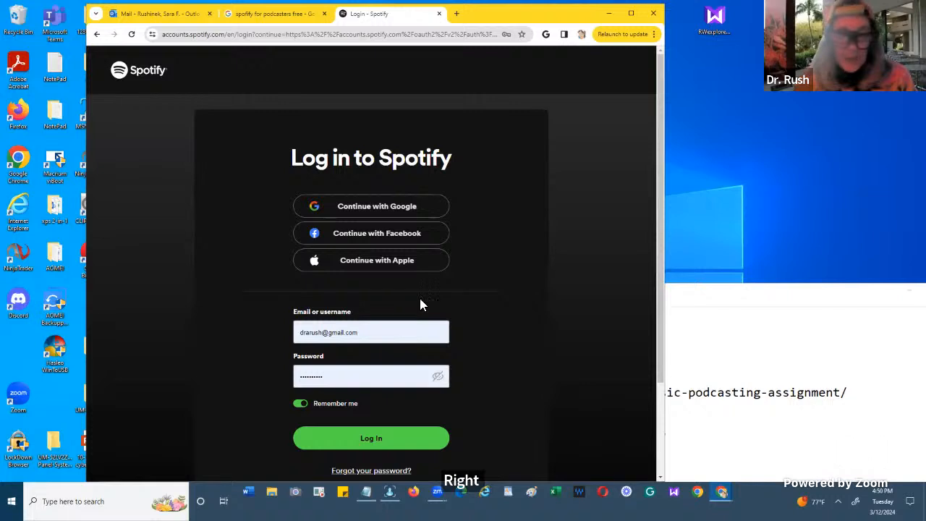
scroll(420, 304, "down", 1)
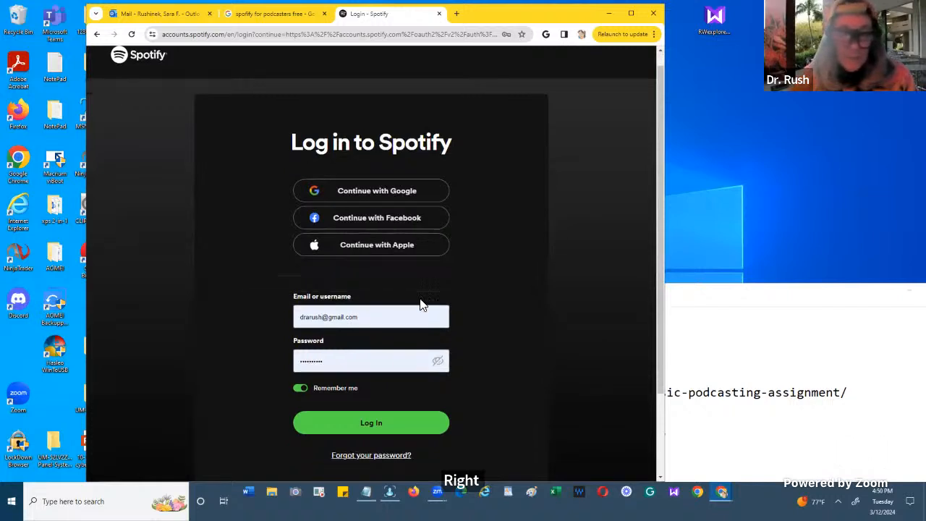
scroll(422, 303, "down", 3)
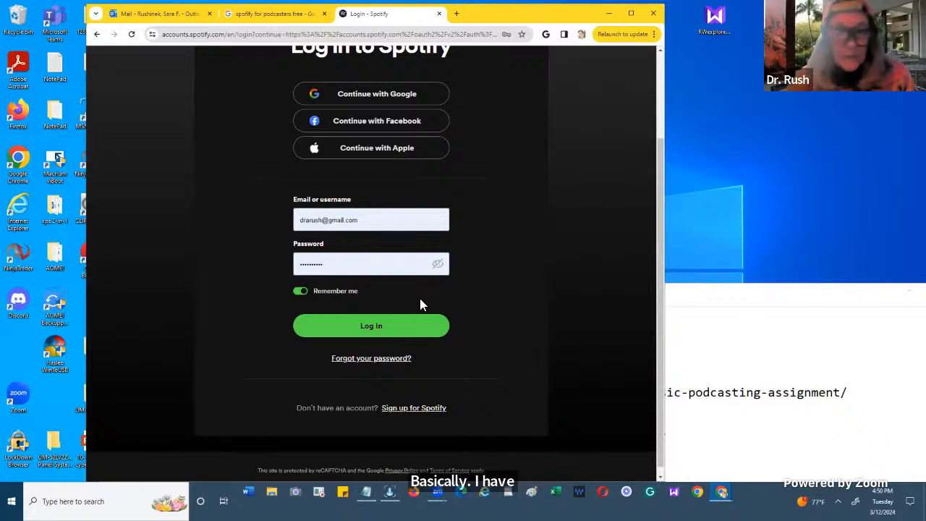
scroll(421, 303, "up", 2)
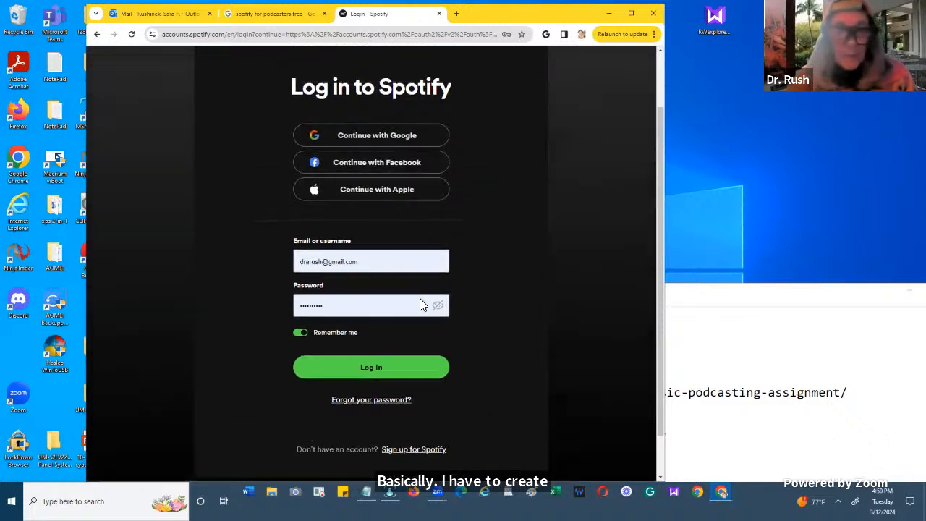
scroll(419, 299, "up", 2)
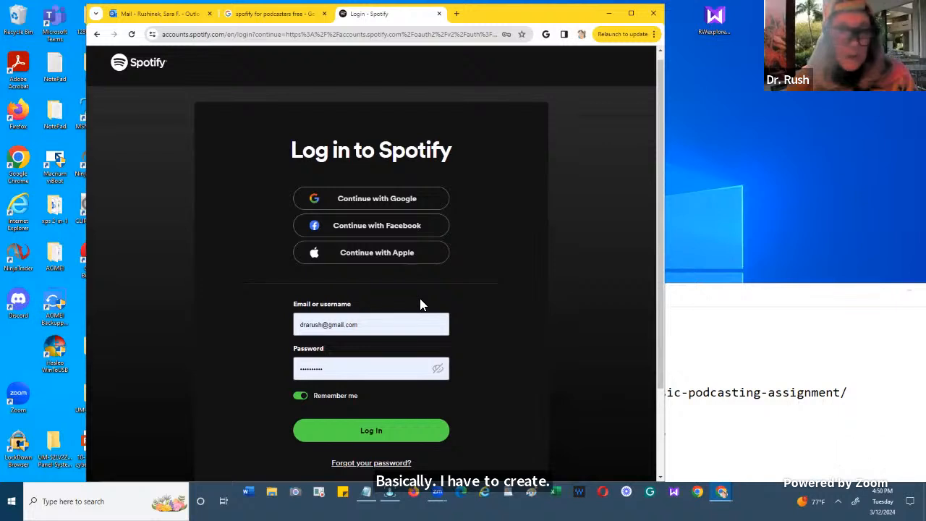
scroll(420, 304, "down", 3)
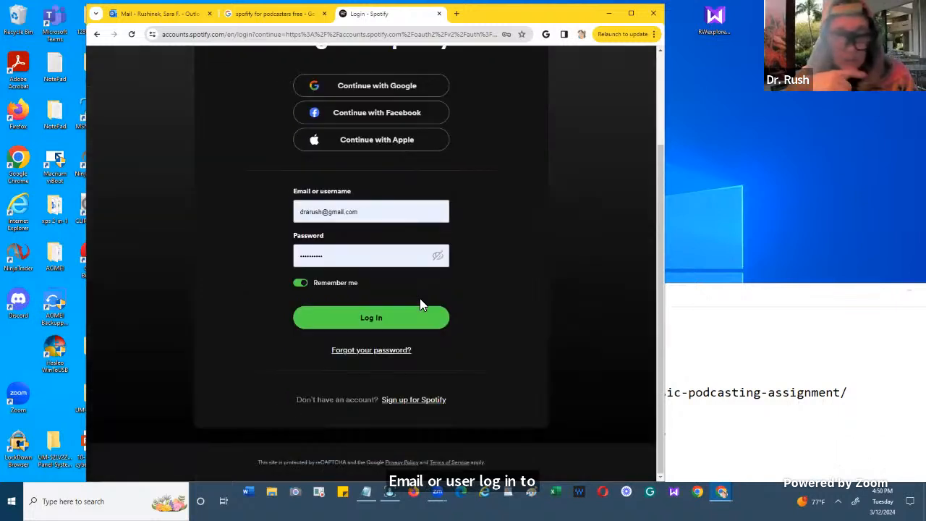
left_click(413, 402)
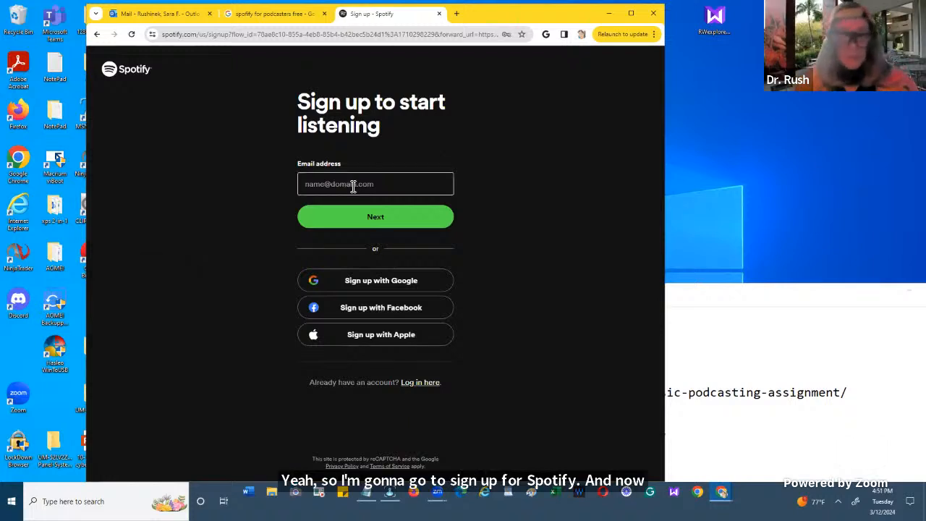
- Enter the account holder's e-mail address in the Spotify sign-up form and continue to password creation
left_click(352, 185)
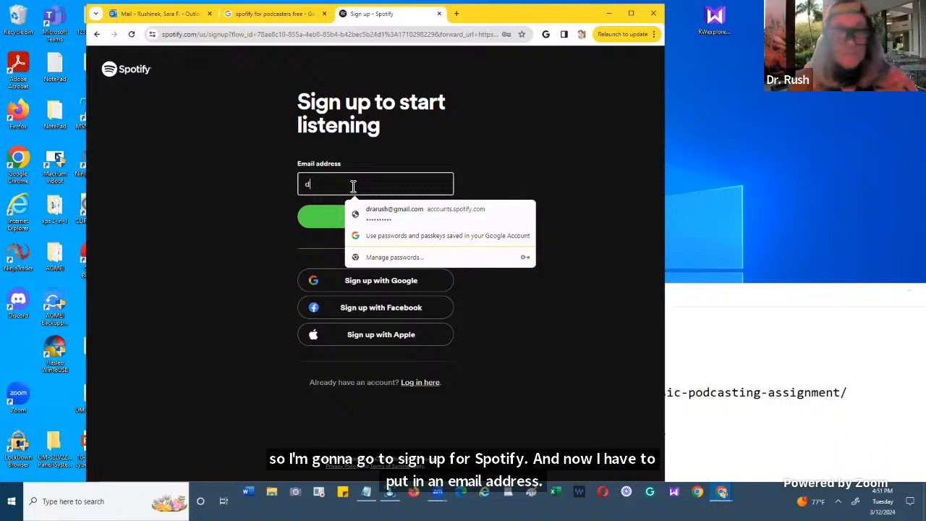
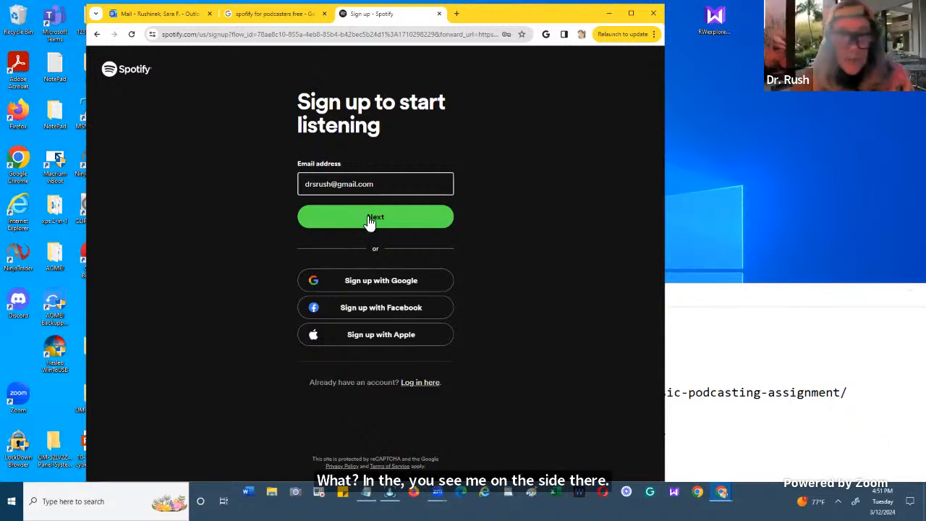
left_click(370, 218)
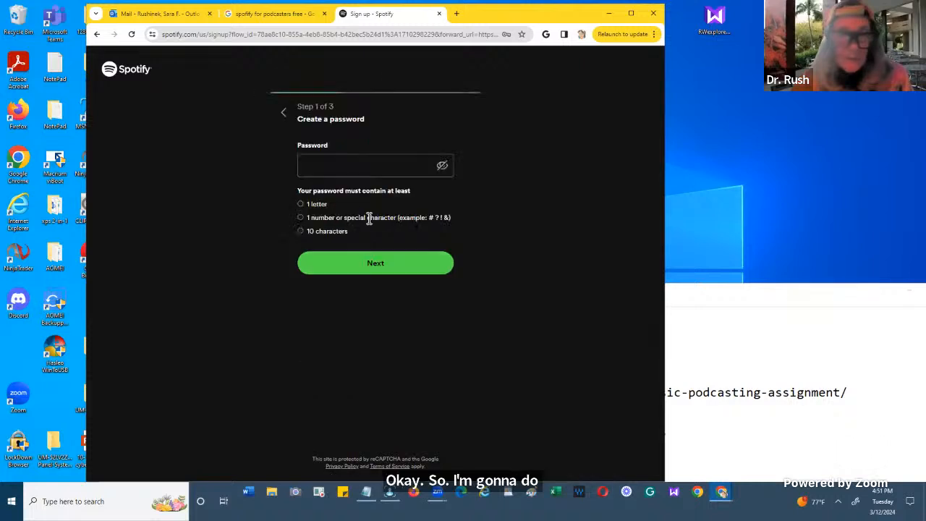
- Enter a new account password that meets the listed requirements and continue to the personal details step
left_click(353, 168)
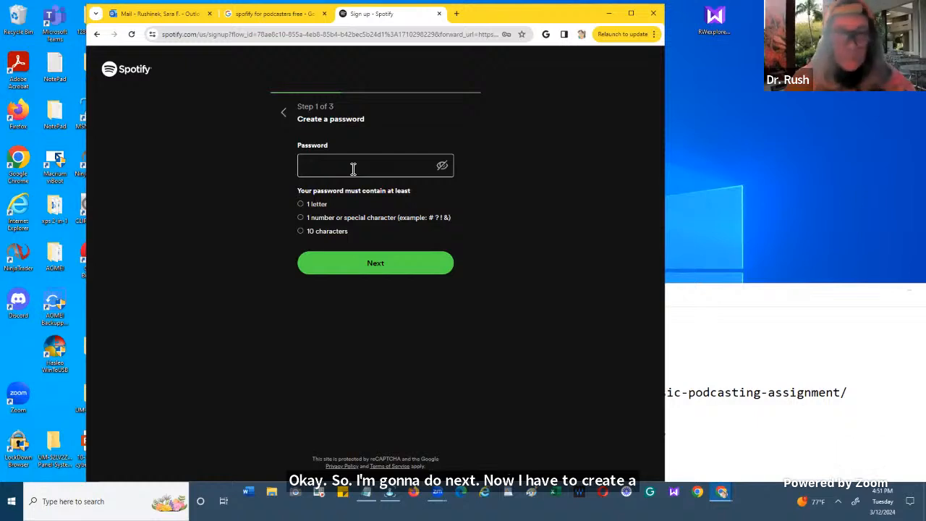
left_click(309, 168)
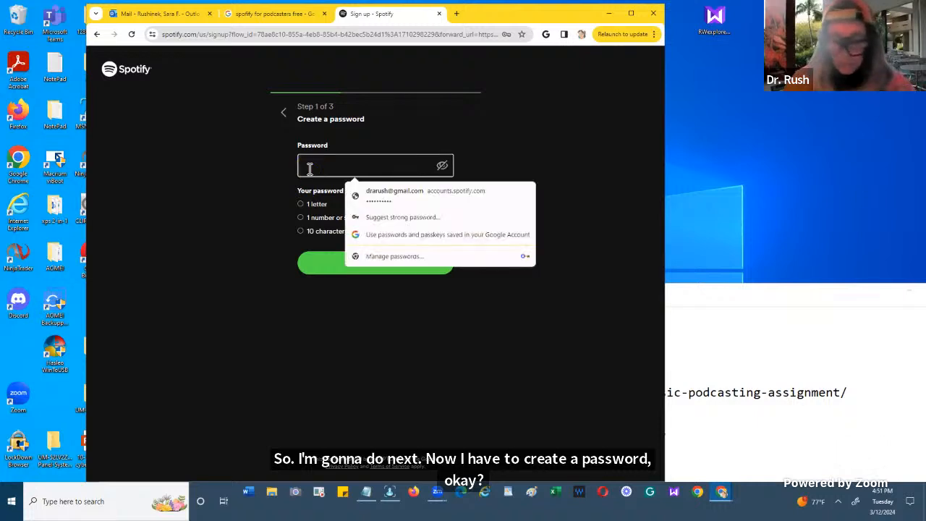
type("a")
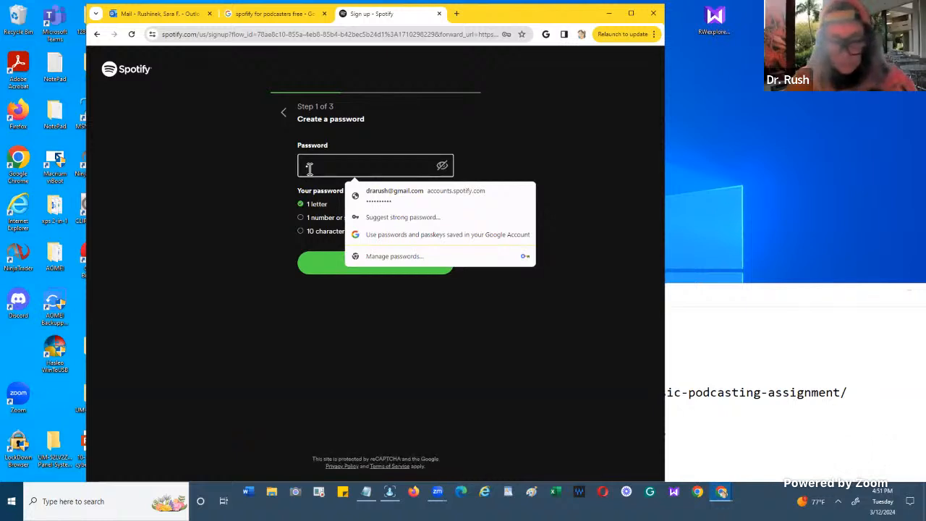
type("a")
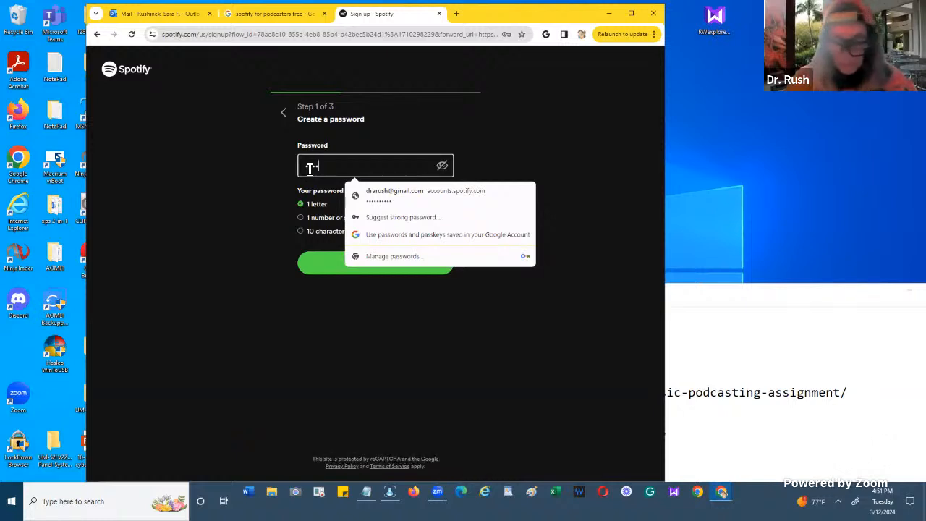
type("••••••")
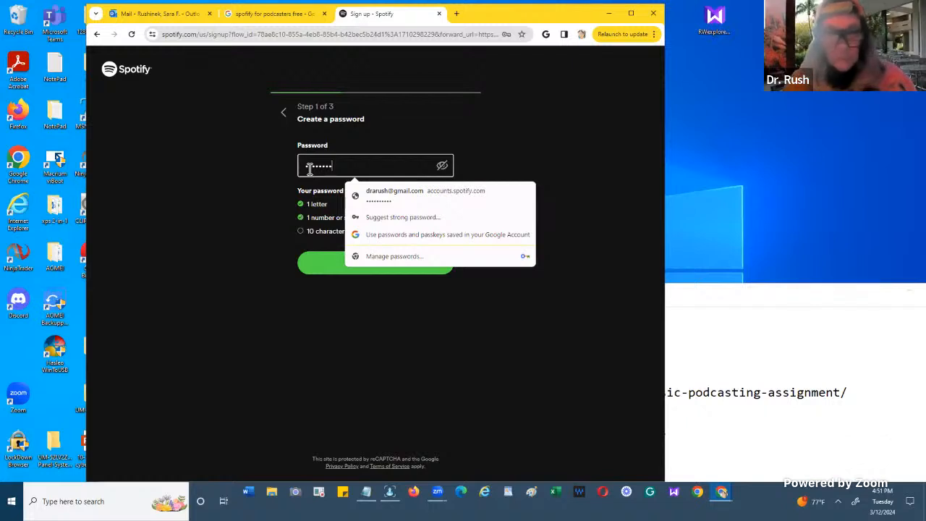
type("••")
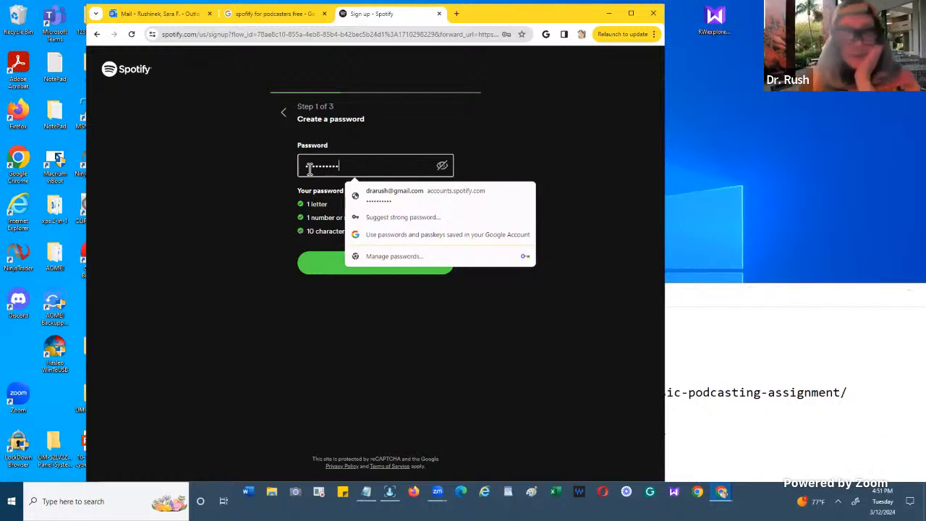
left_click(311, 251)
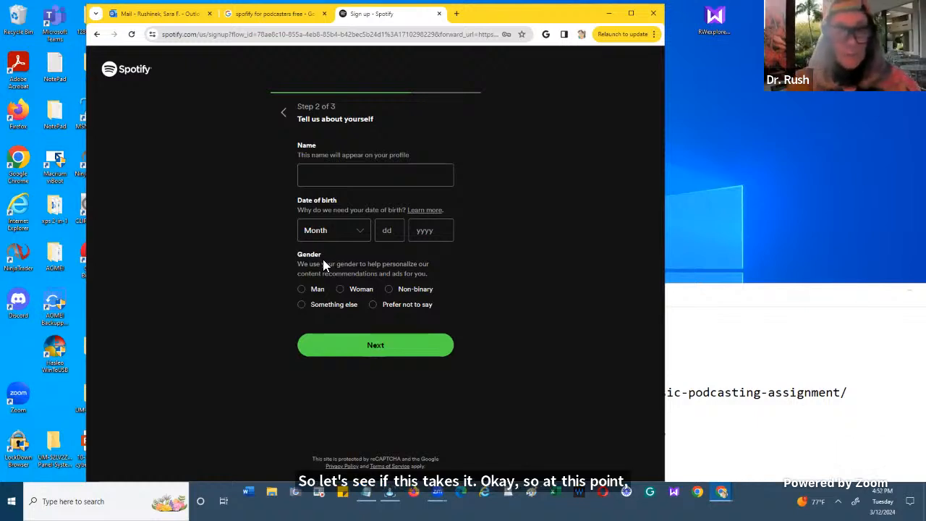
- Start filling in the profile name in the "Tell us about yourself" form
left_click(319, 178)
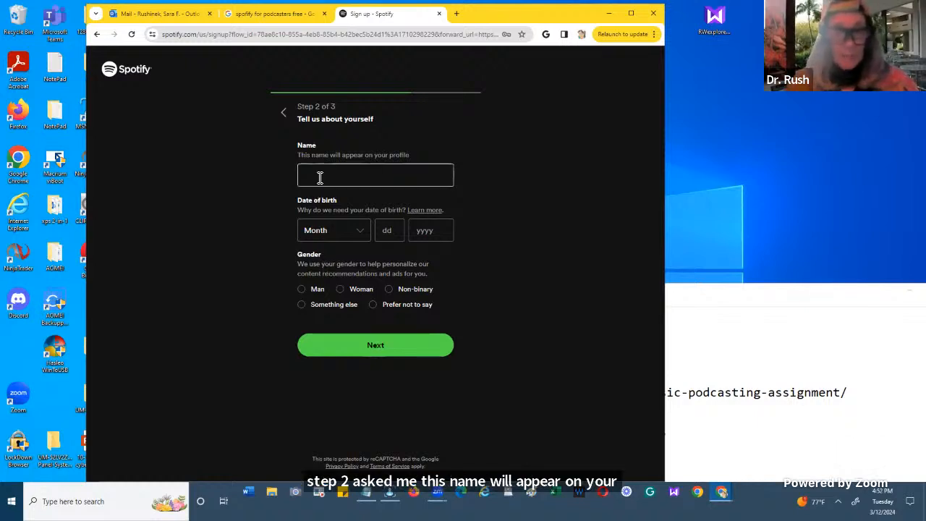
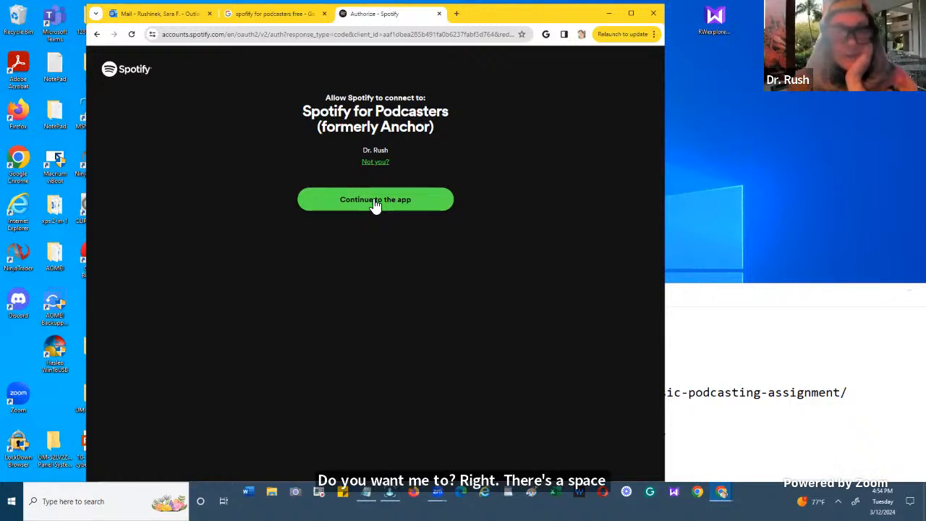
- Authorize Spotify to connect to Spotify for Podcasters and accept the updated Terms of Service and Privacy Policy
left_click(373, 202)
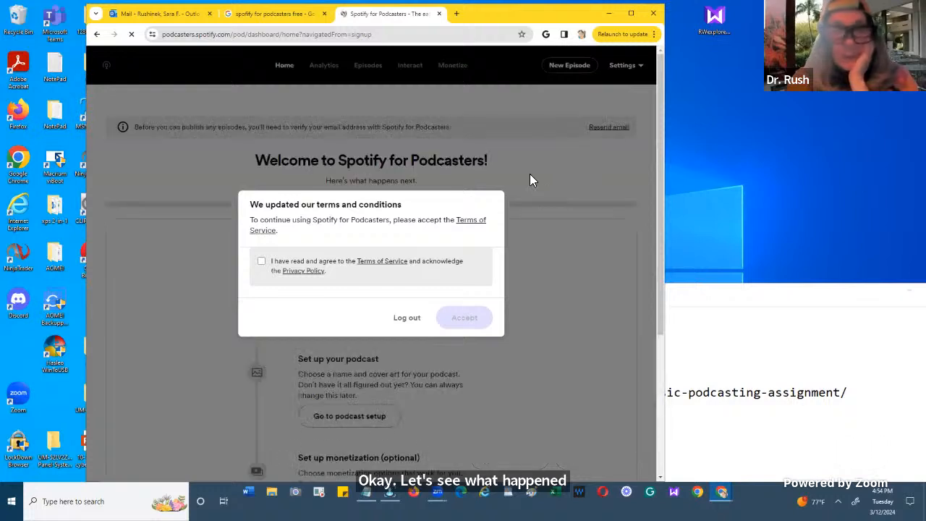
left_click(262, 263)
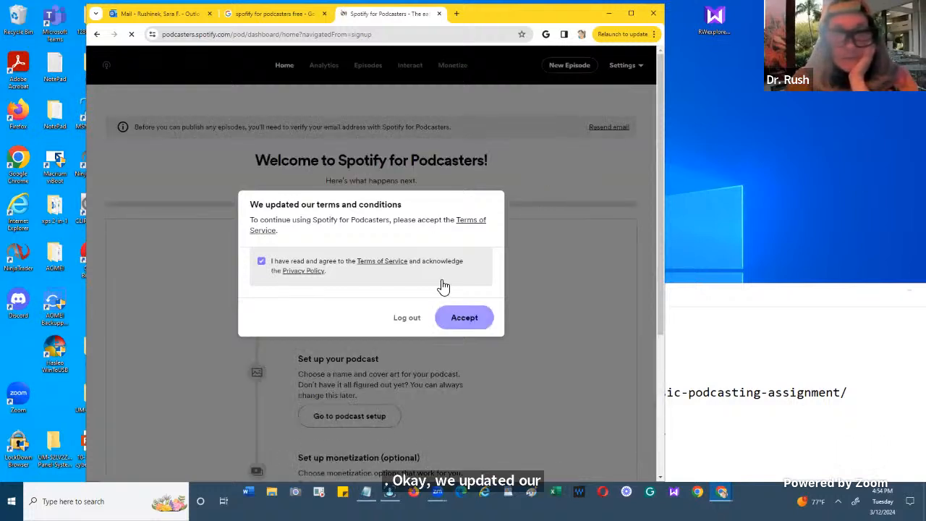
left_click(467, 317)
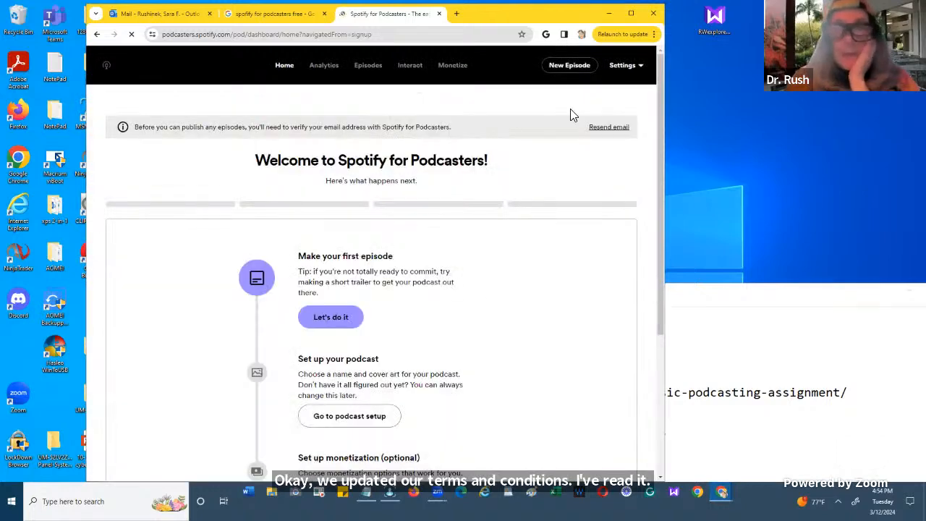
- Maximize the browser window, review the onboarding steps on the welcome page and start making the first episode
left_click(630, 14)
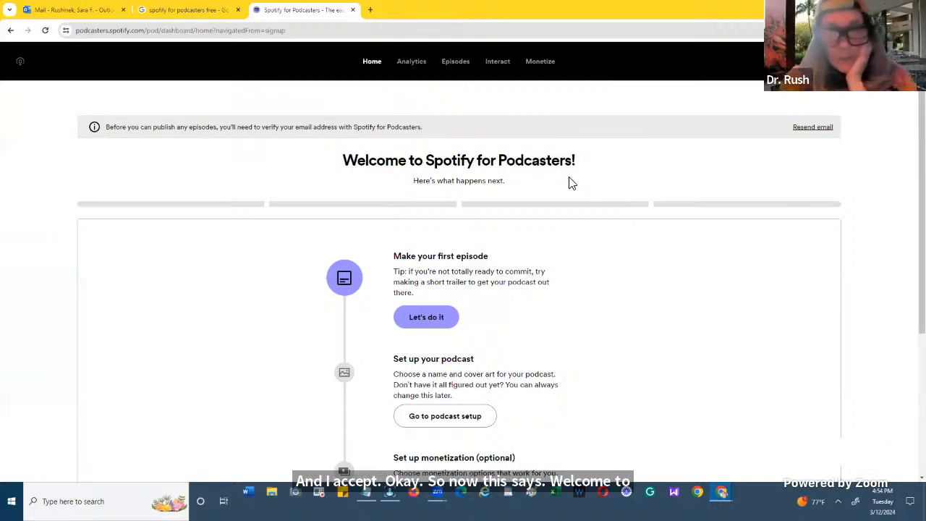
scroll(570, 183, "down", 1)
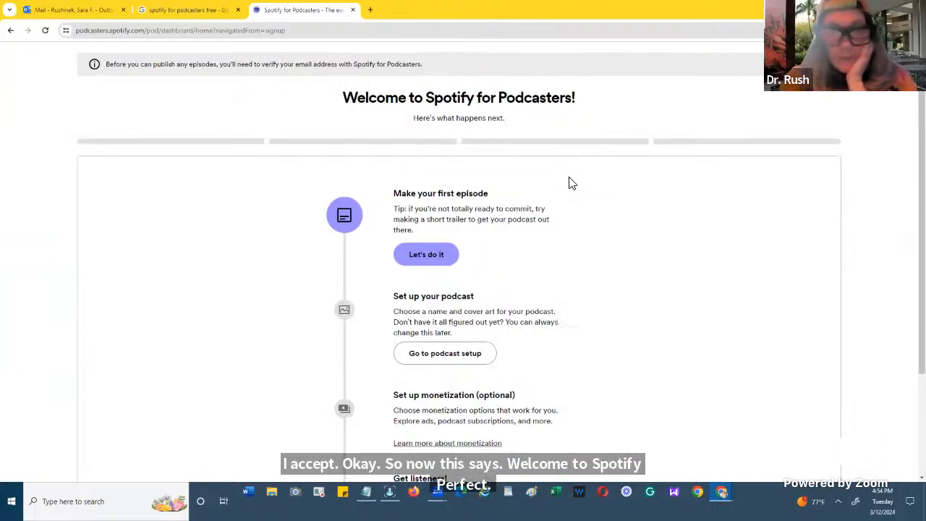
scroll(570, 183, "down", 1)
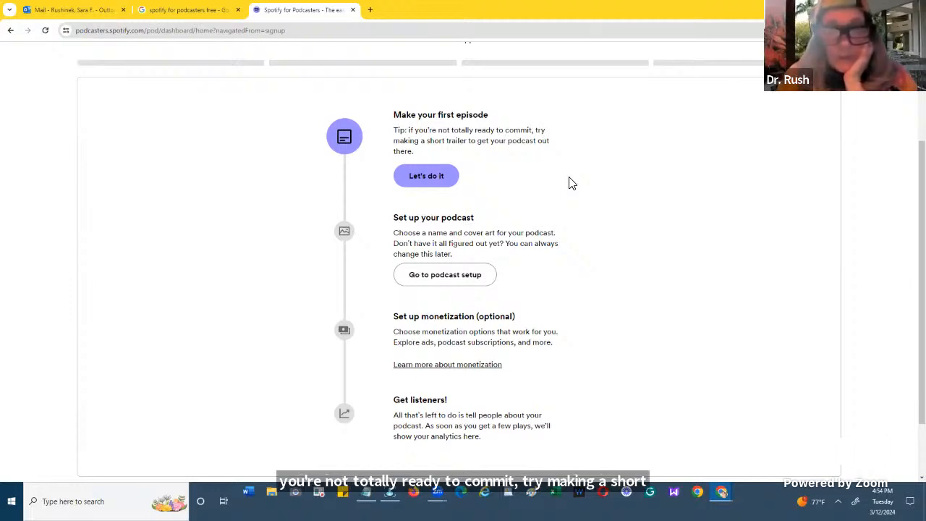
scroll(571, 183, "down", 1)
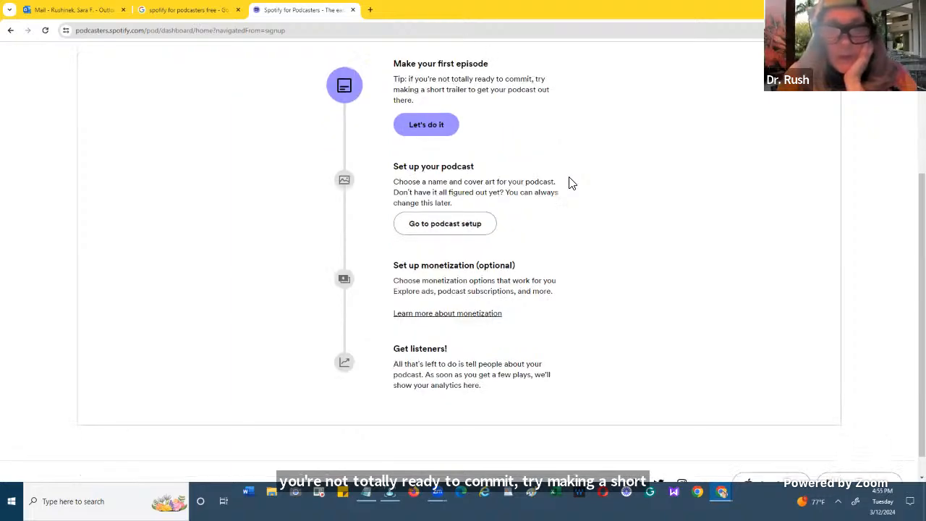
scroll(571, 183, "up", 2)
scroll(571, 183, "down", 1)
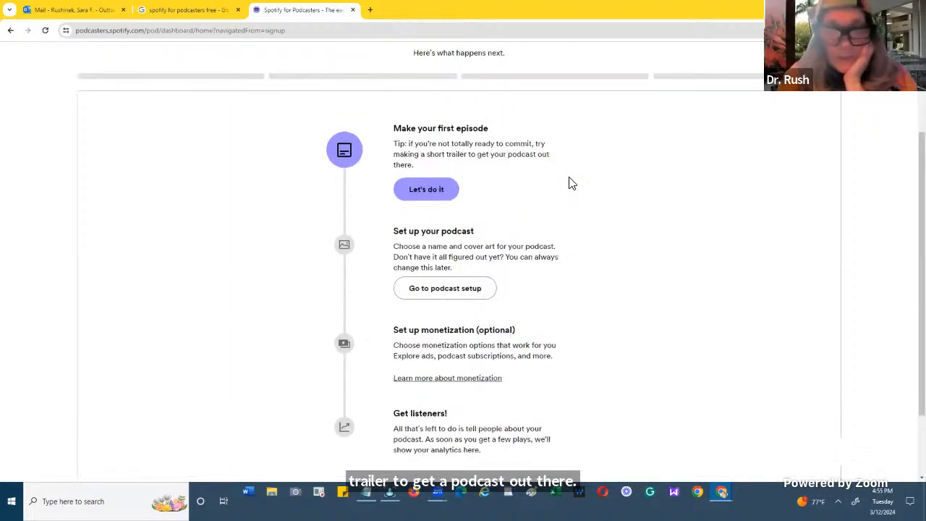
scroll(571, 183, "down", 1)
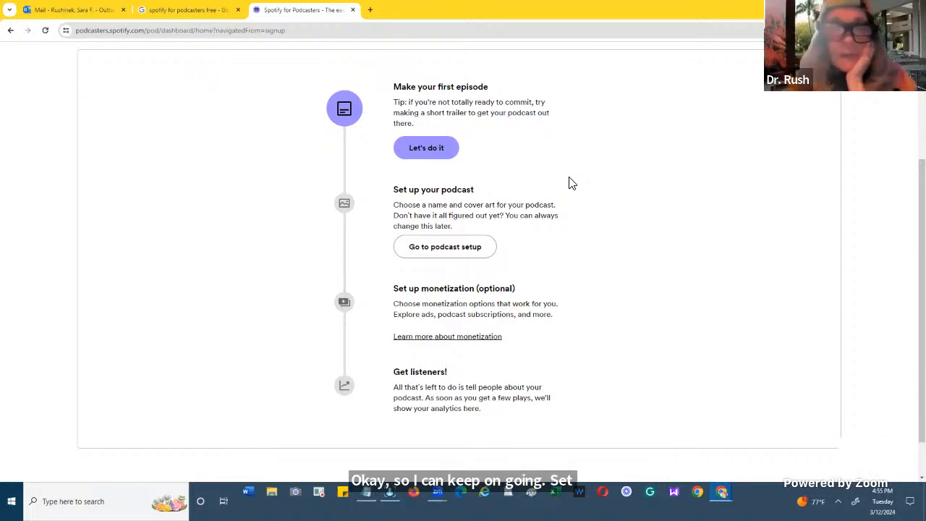
left_click(434, 156)
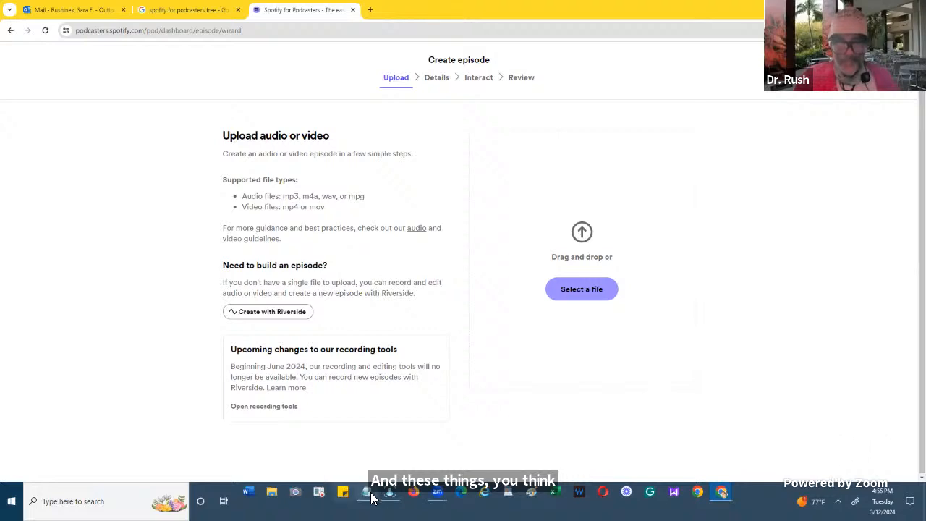
- Switch to Notepad to check the podcast notes, then minimize them to return to the Create episode page
mouse_move(371, 498)
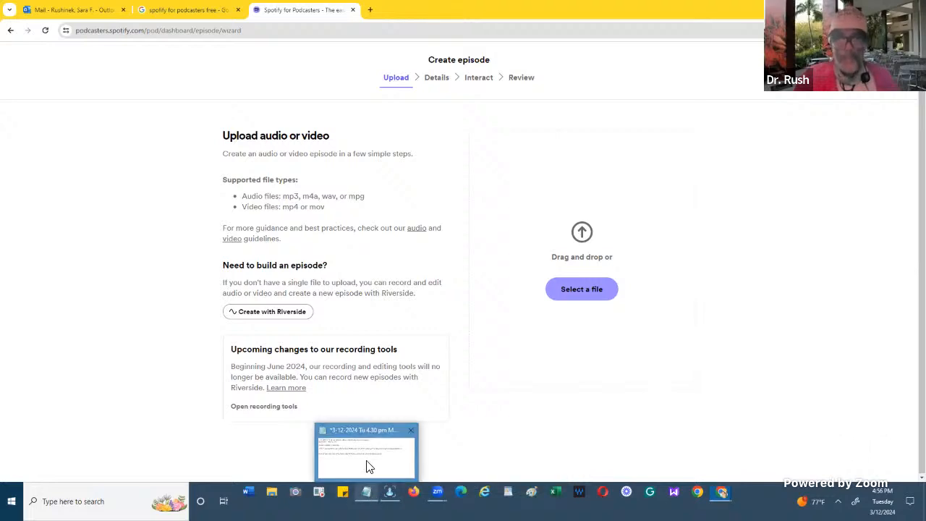
left_click(368, 463)
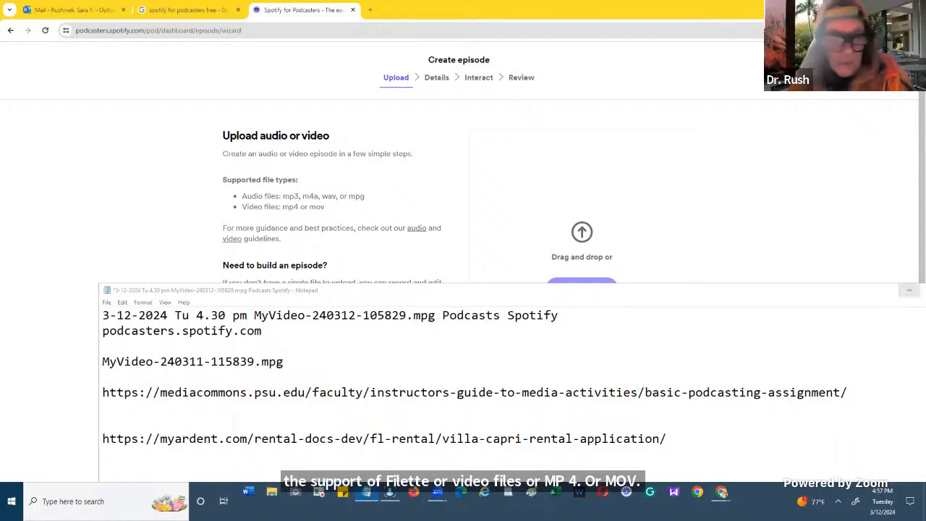
left_click(909, 289)
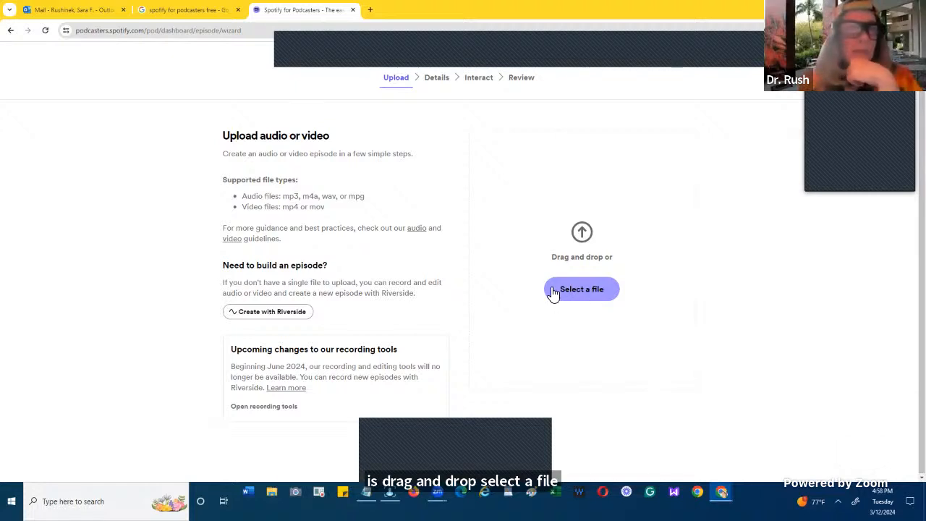
- Open zoom.miami.edu in a new browser tab and go to the cloud recordings list
left_click(369, 11)
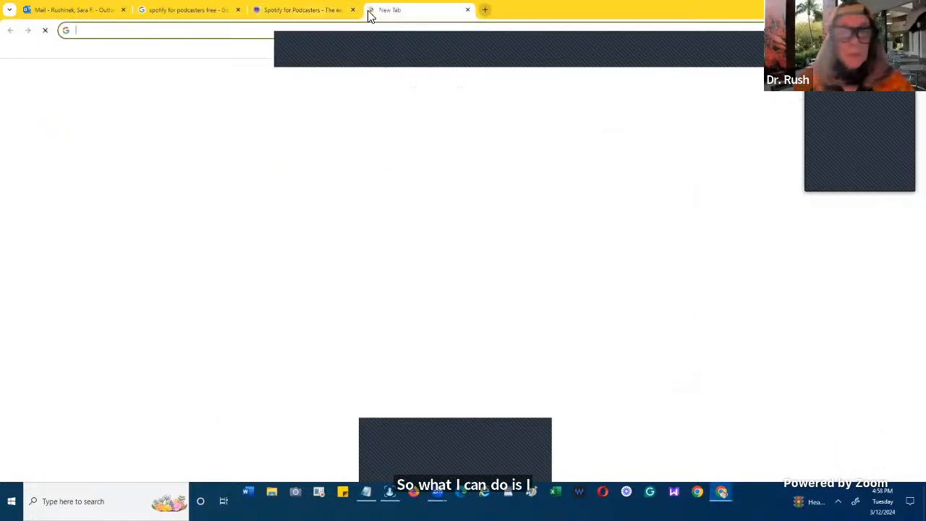
type("zoo")
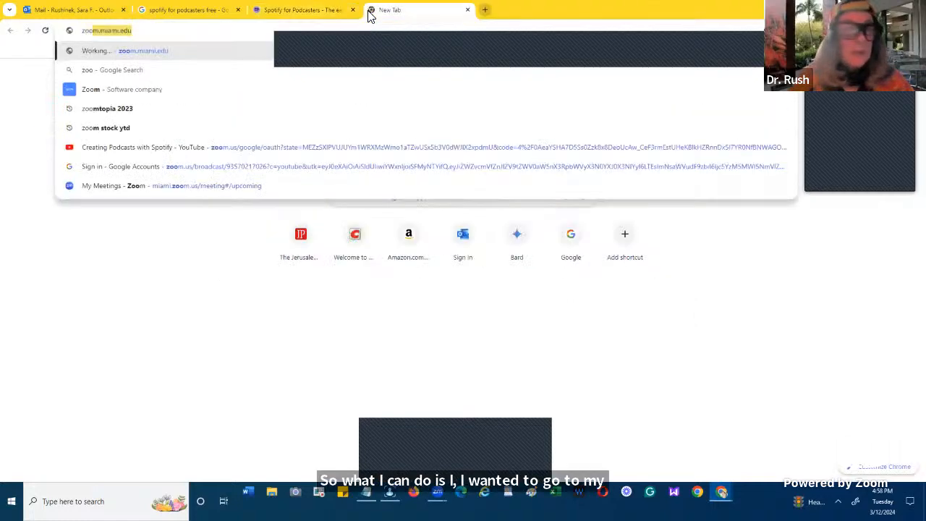
key("Return")
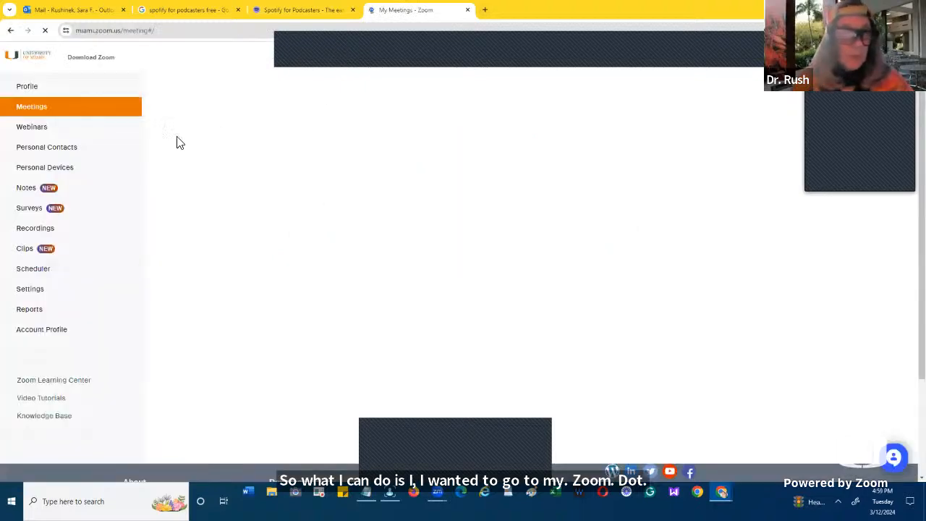
left_click(52, 231)
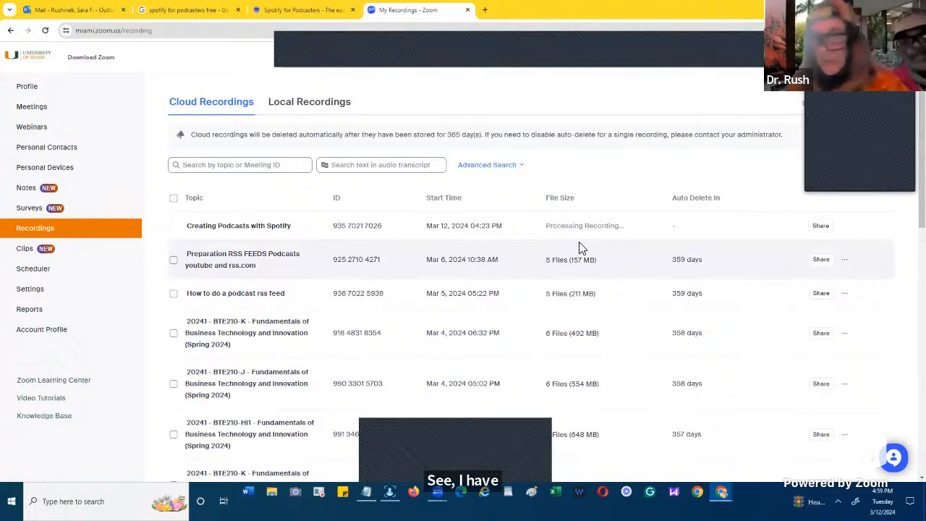
- Download all files of the cloud recording "Preparation RSS FEEDS Podcasts youtube and rss.com"
left_click(843, 261)
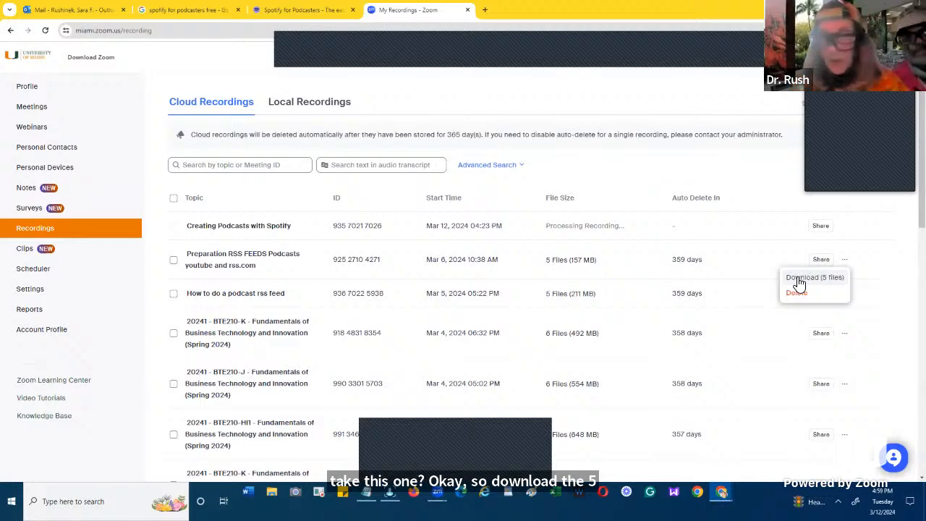
left_click(802, 278)
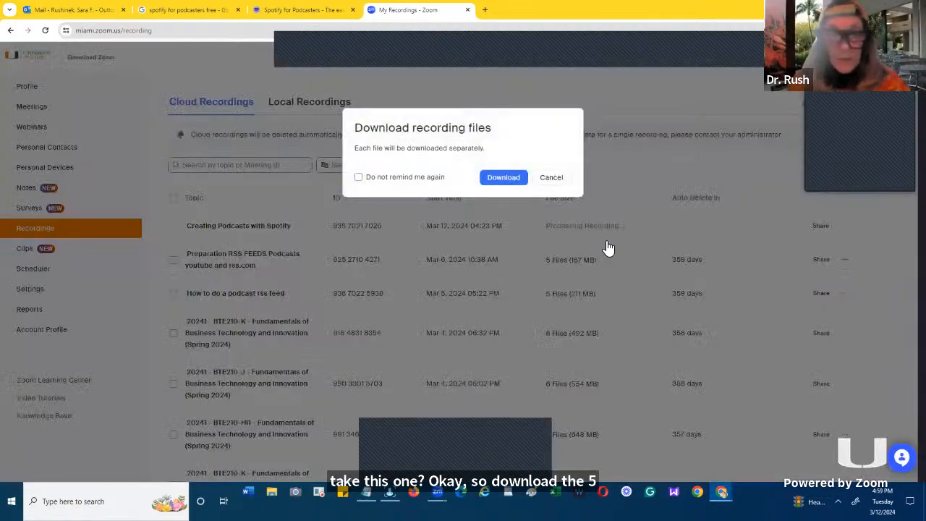
left_click(508, 178)
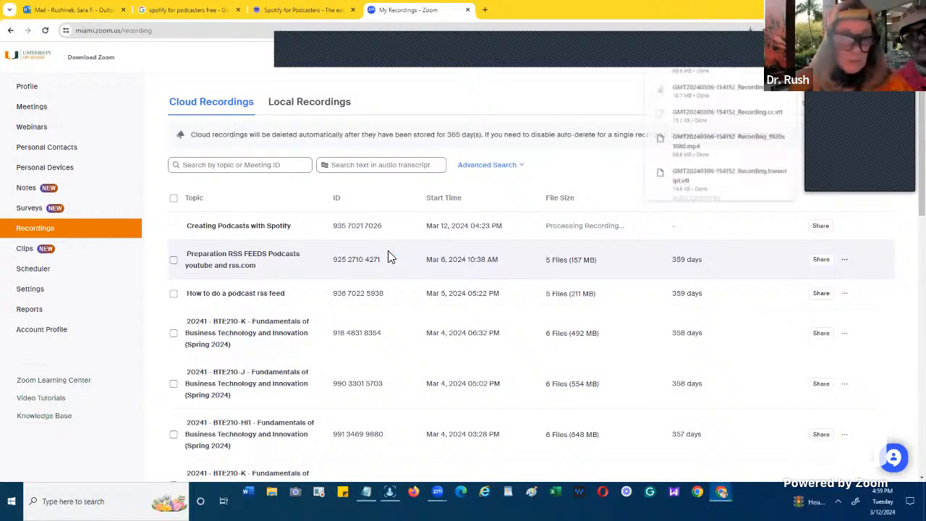
left_click(272, 495)
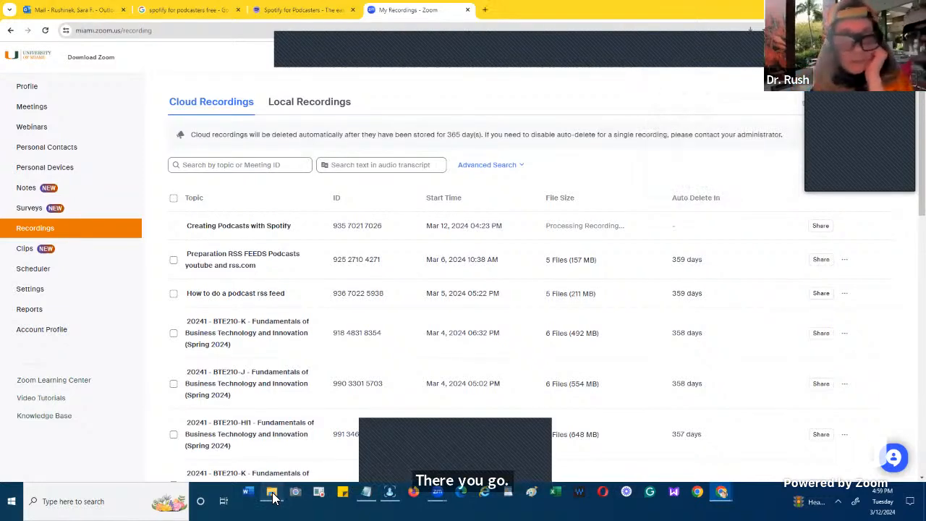
left_click(273, 497)
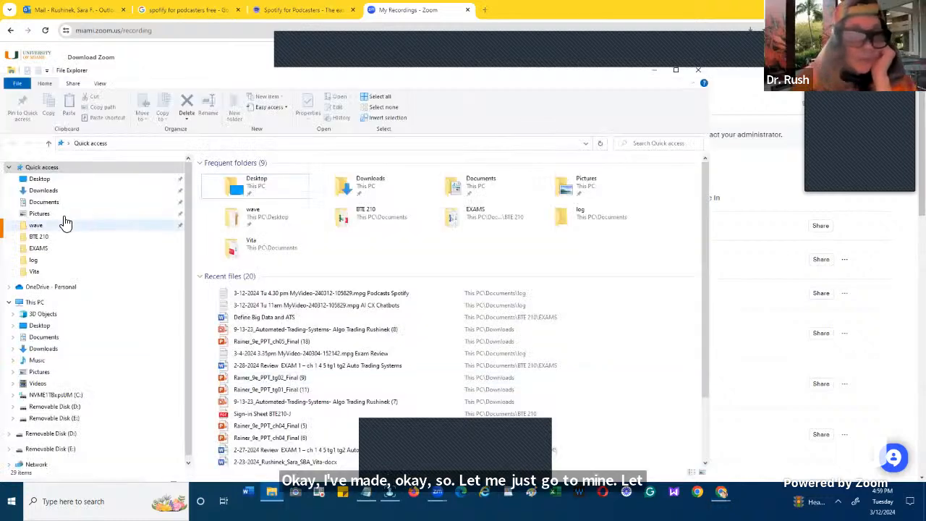
left_click(50, 191)
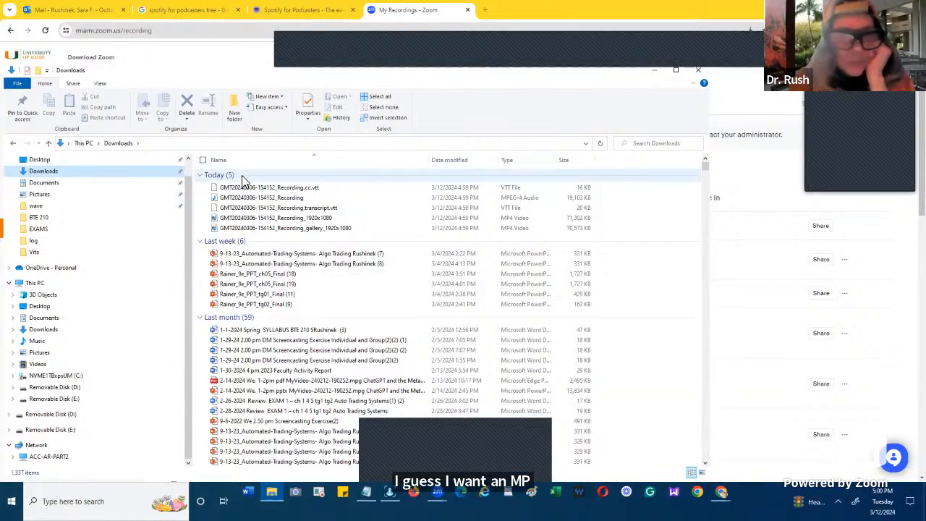
left_click(251, 218)
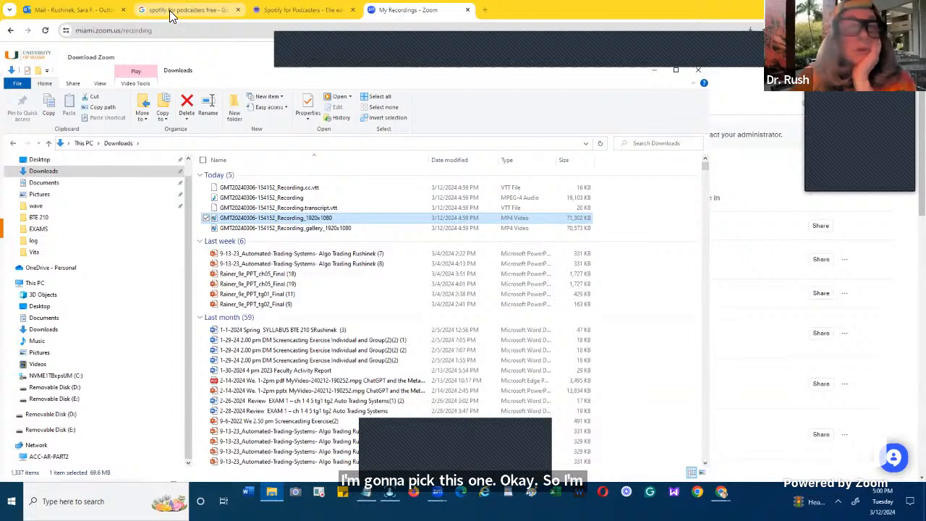
left_click(260, 10)
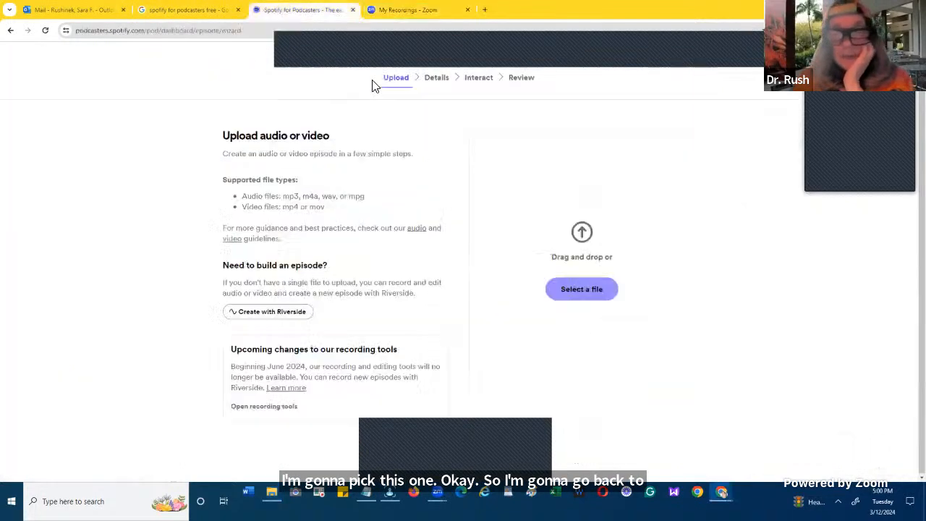
left_click(575, 290)
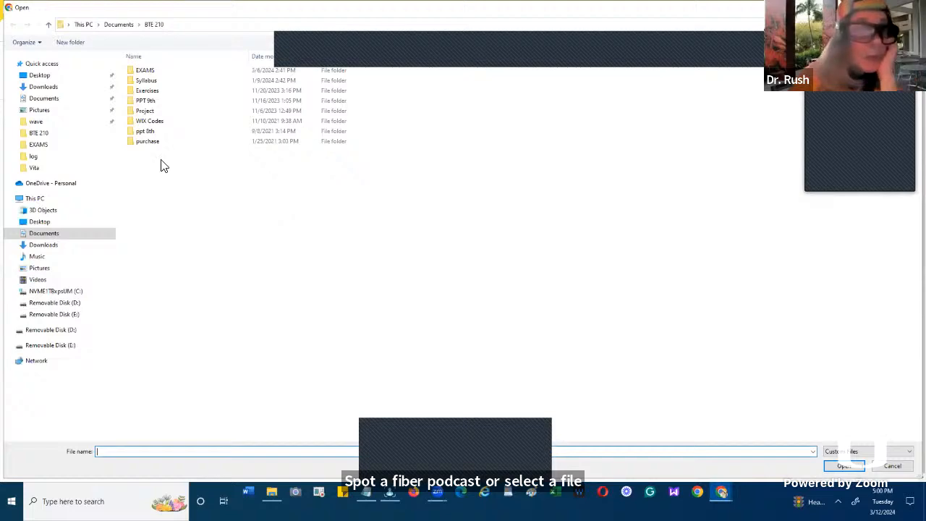
left_click(55, 88)
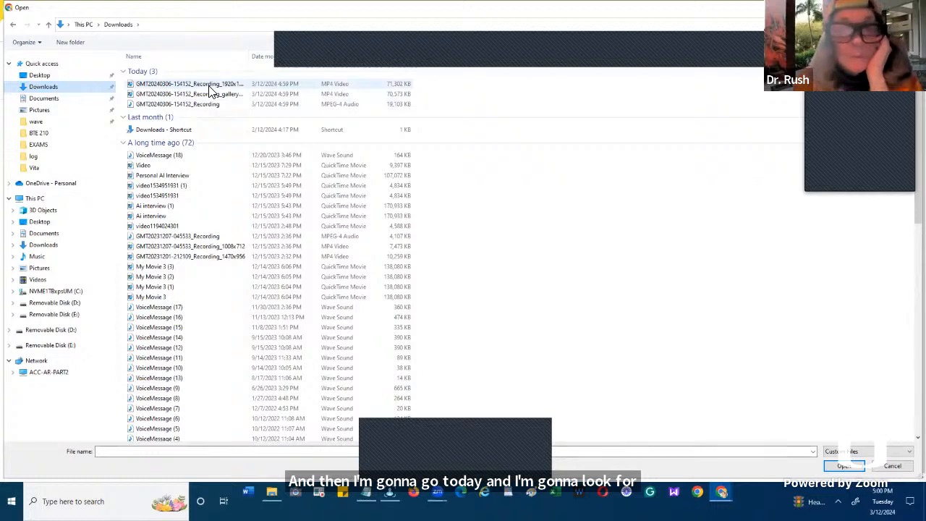
left_click(209, 86)
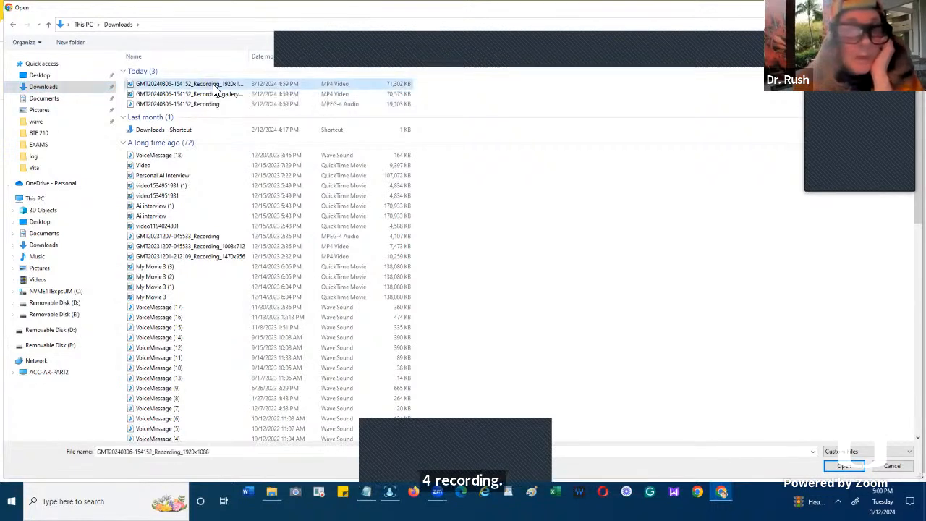
left_click(230, 105, "shift")
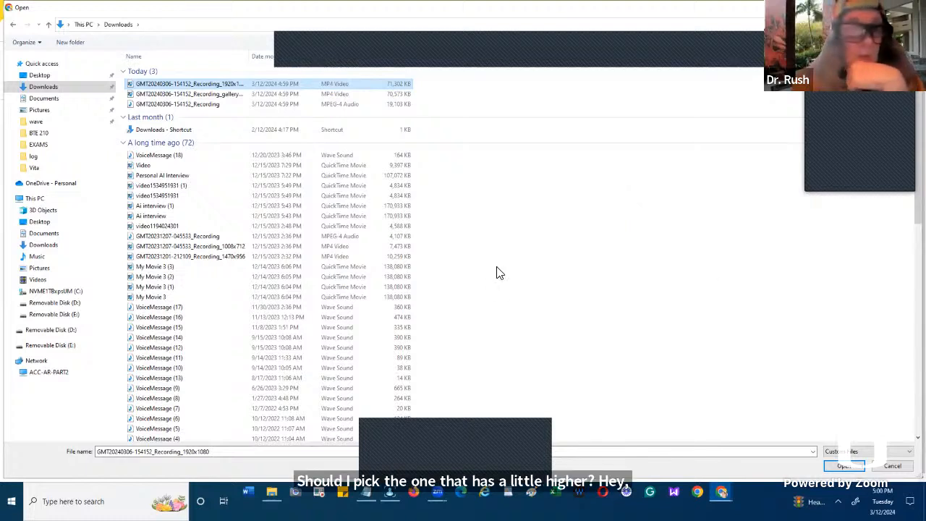
left_click(255, 95)
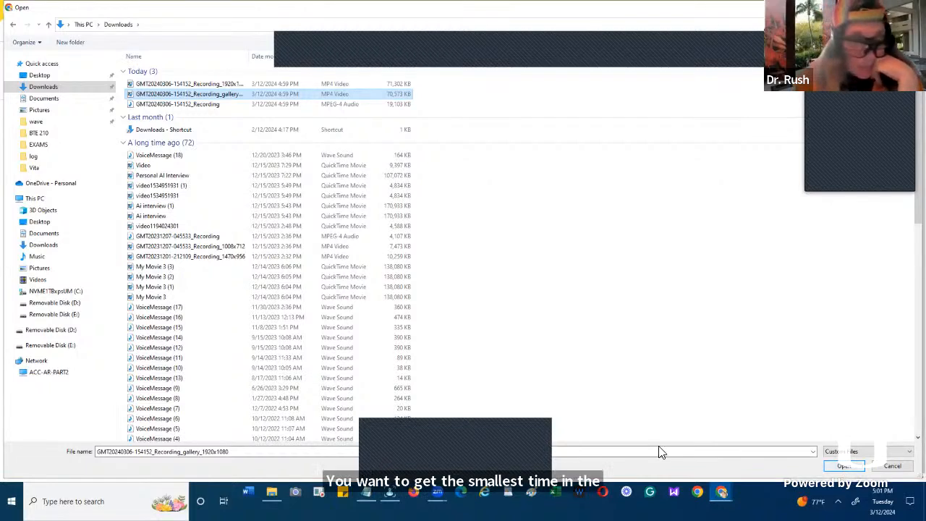
left_click(242, 451)
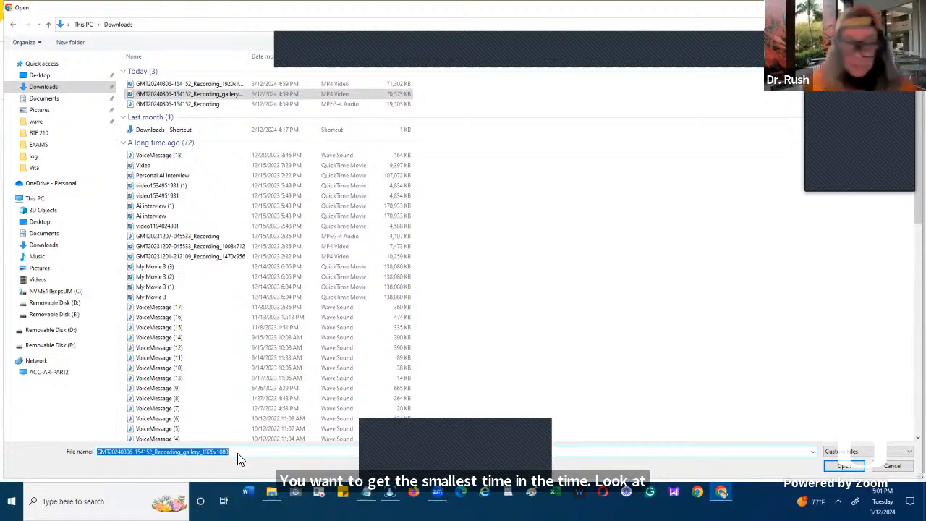
left_click(840, 466)
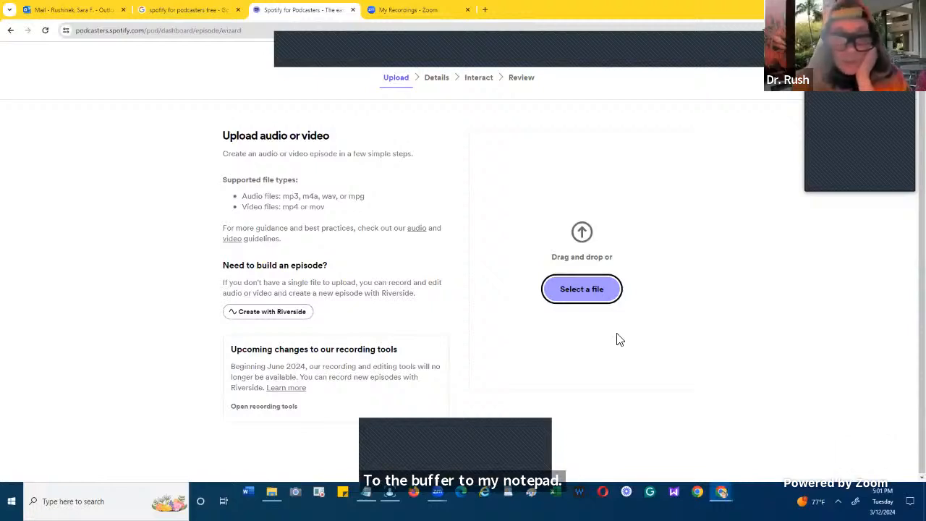
left_click(569, 287)
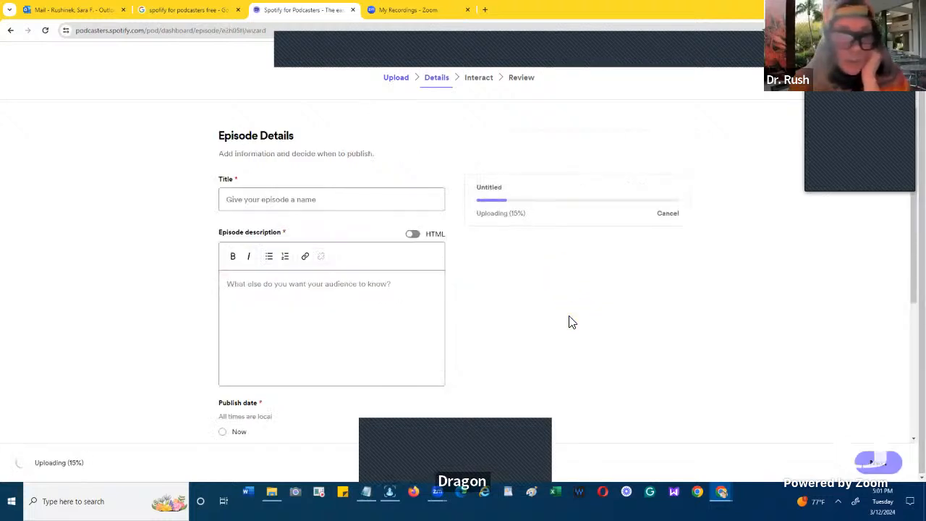
left_click(290, 197)
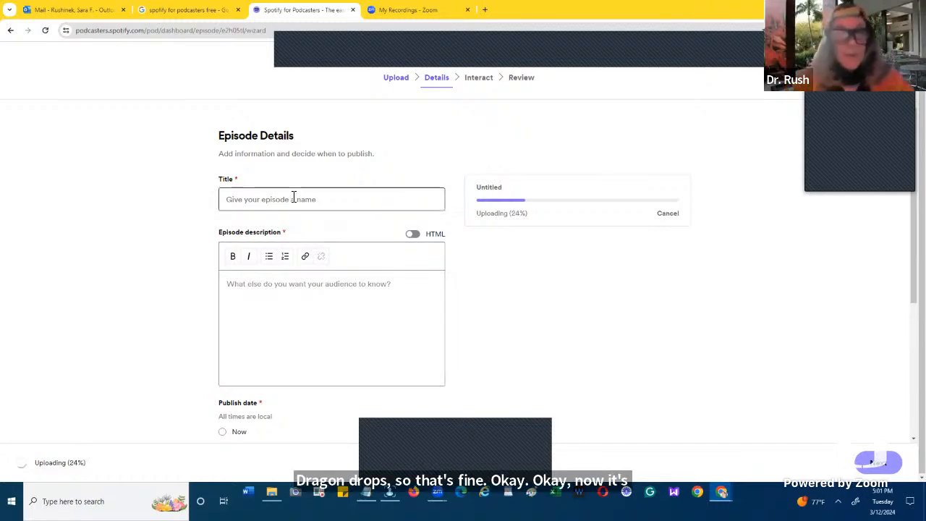
left_click(291, 199)
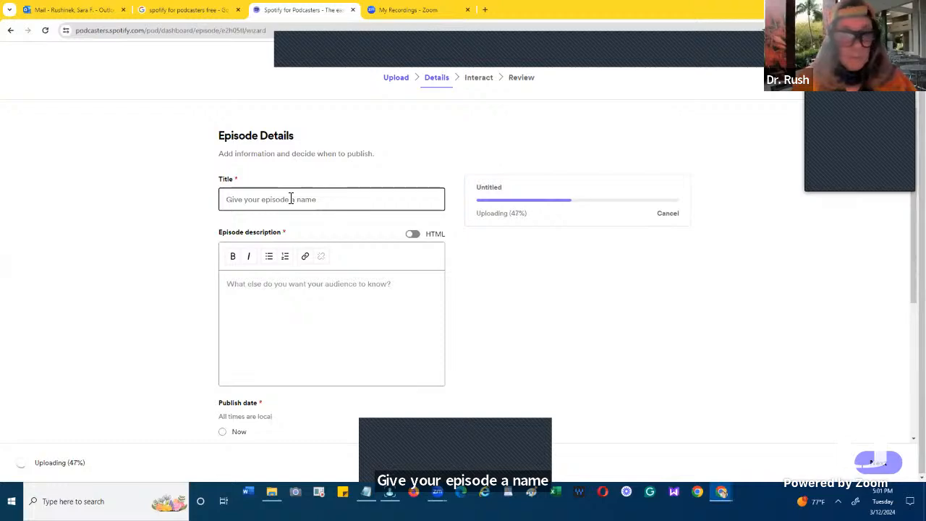
type("R")
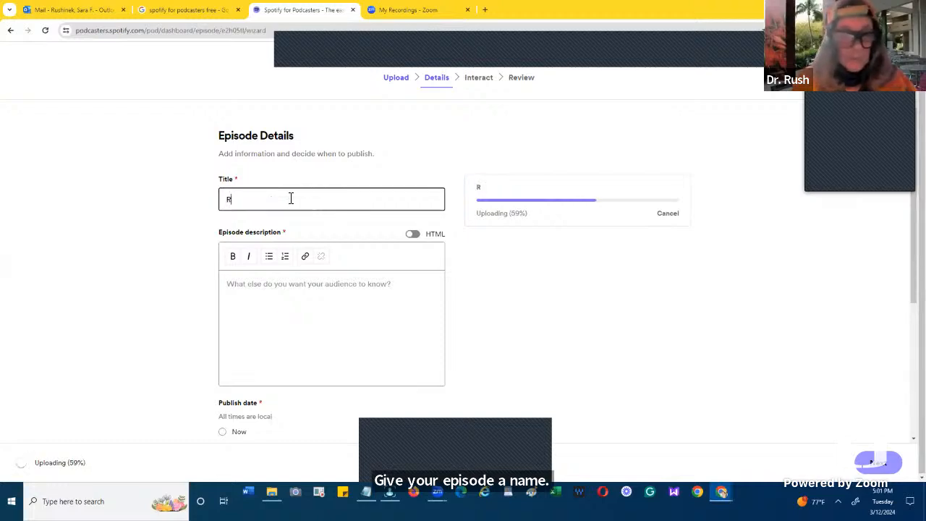
key("BackSpace")
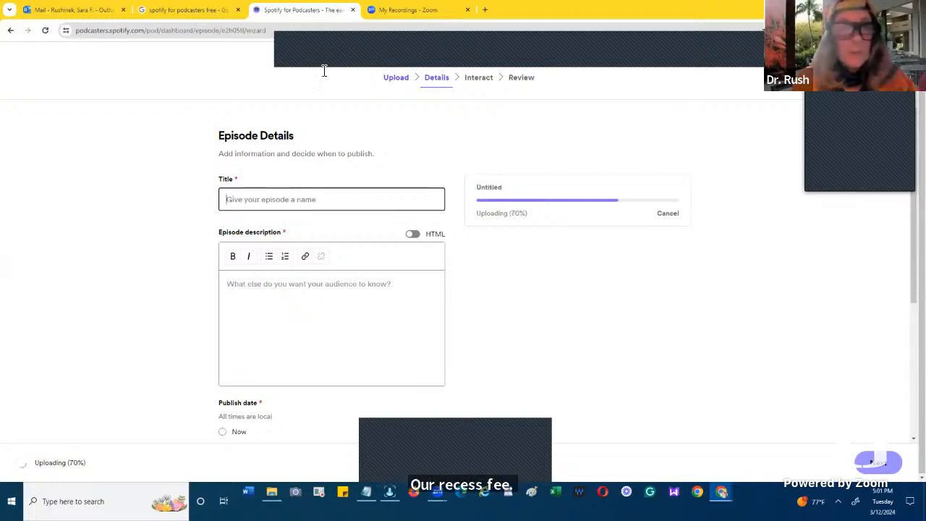
- Copy the topic "Preparation RSS FEEDS Podcasts youtube and rss.com" from the Zoom recordings list and paste it as the Spotify episode title
left_click(376, 14)
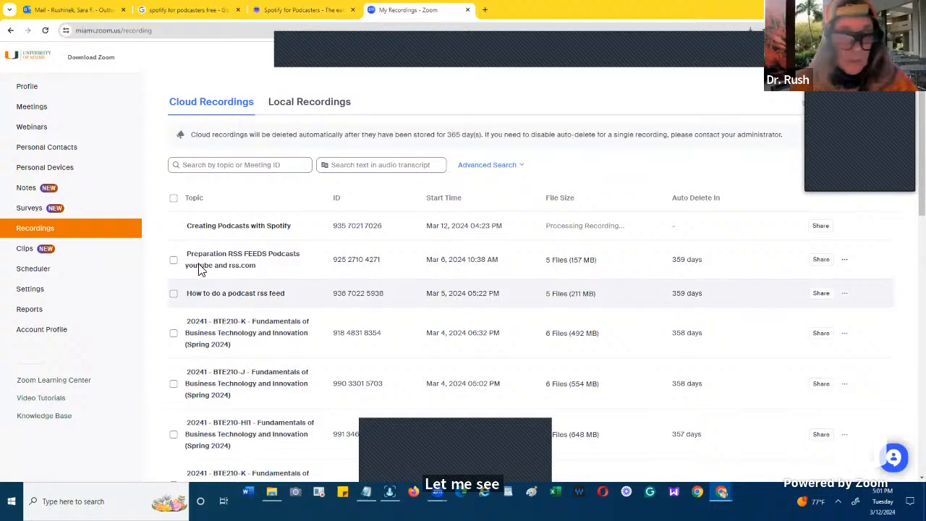
left_click_drag(262, 268, 186, 258)
key("ctrl+c")
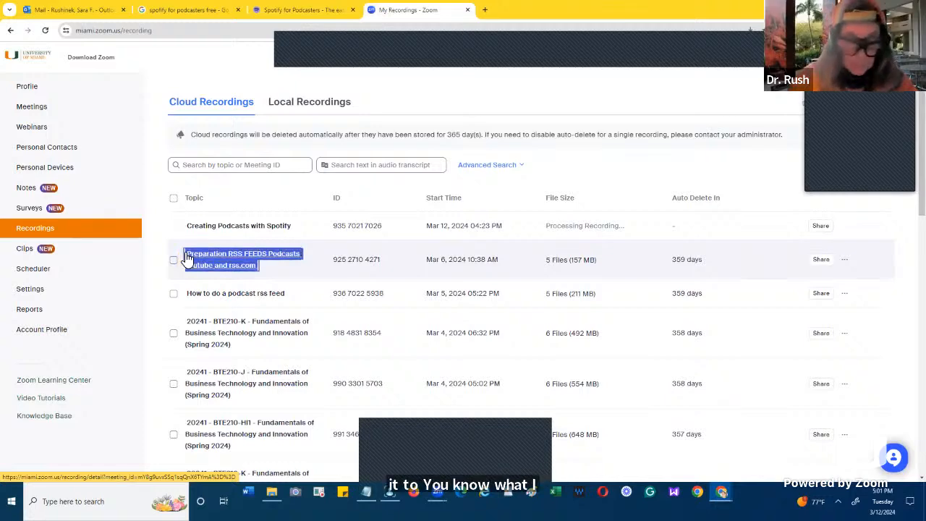
left_click(284, 12)
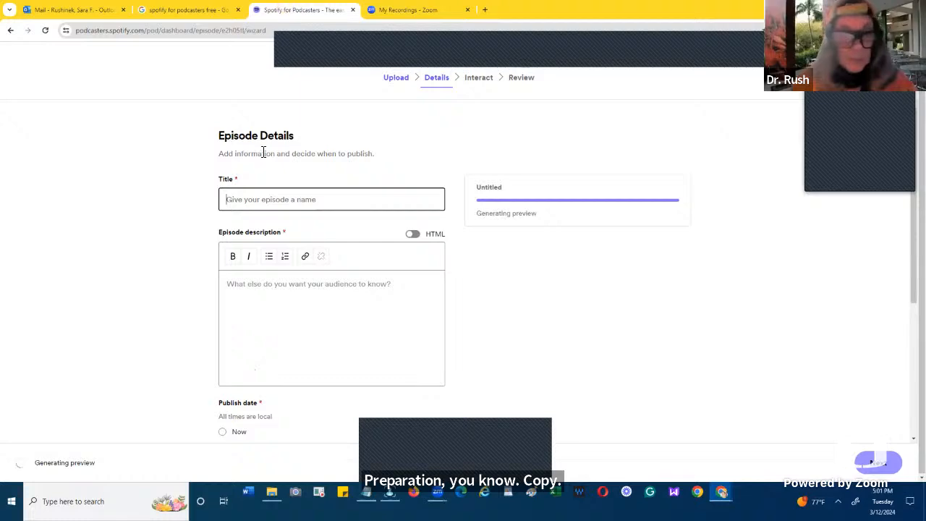
left_click(233, 204)
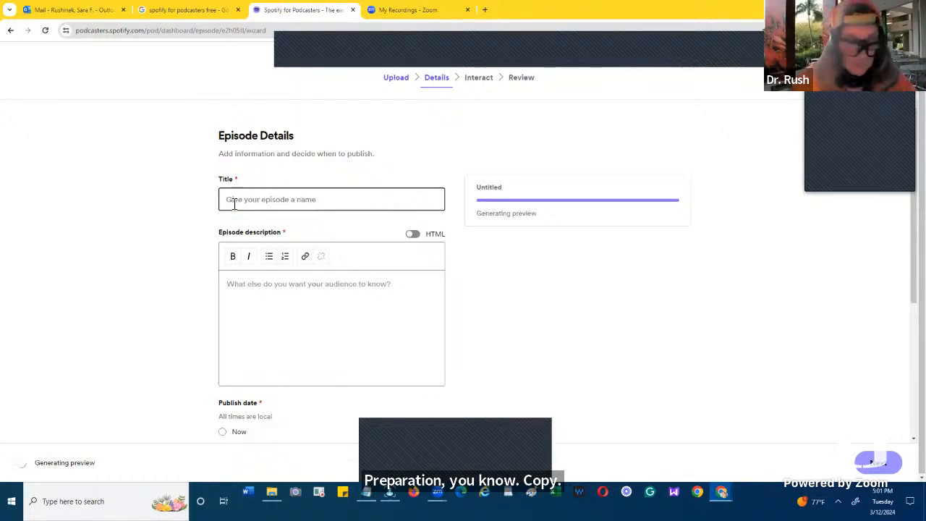
key("ctrl+v")
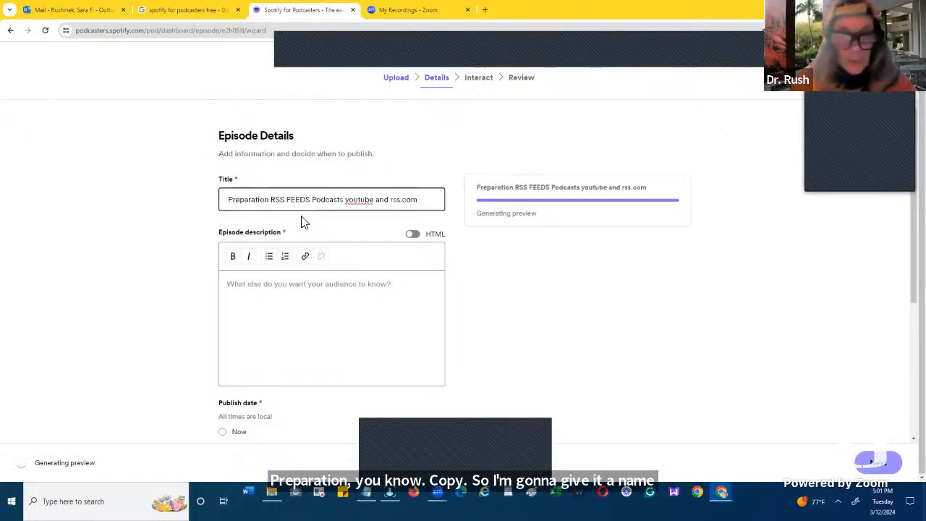
- Shorten the episode title to "Preparation RSS FEEDS Podcasts" by removing the words after it
left_click(424, 201)
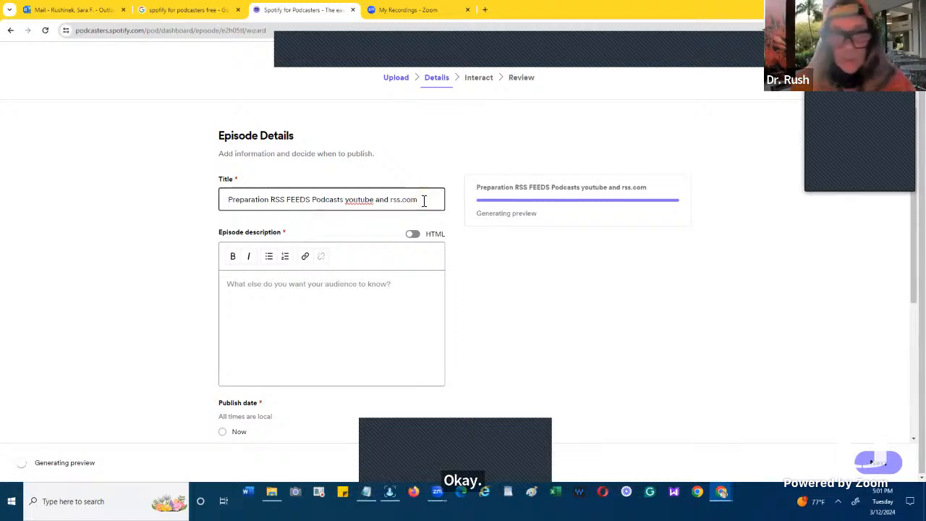
key("BackSpace")
key("BackSpace")
key("BackSpace")
key("BackSpace")
key("BackSpace")
key("BackSpace")
key("BackSpace")
key("BackSpace")
key("BackSpace")
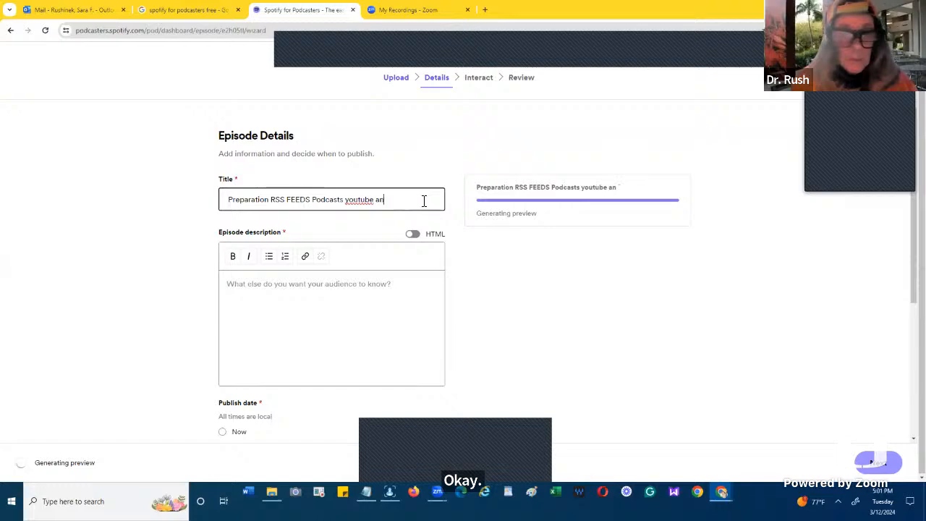
key("BackSpace")
key("BackSpace")
key("BackSpace")
key("BackSpace")
key("BackSpace")
key("BackSpace")
key("BackSpace")
key("BackSpace")
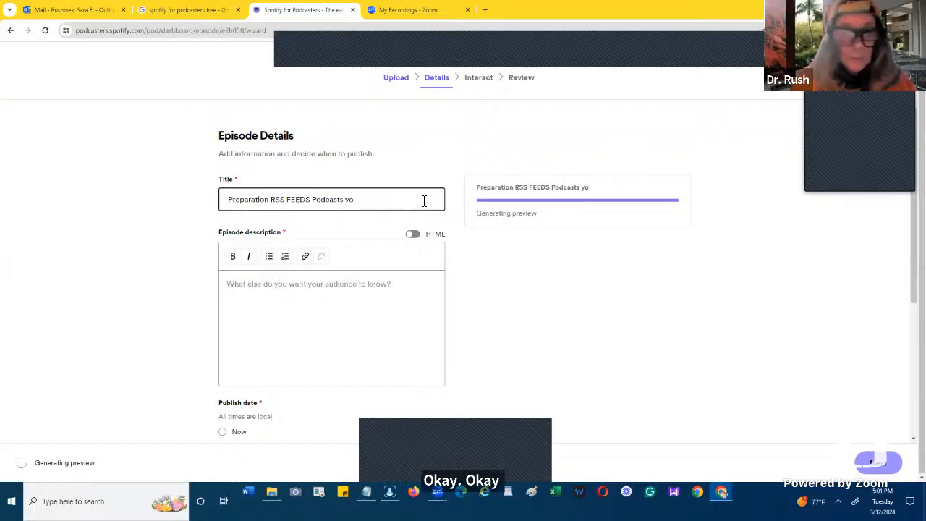
key("BackSpace")
key("BackSpace")
key("BackSpace")
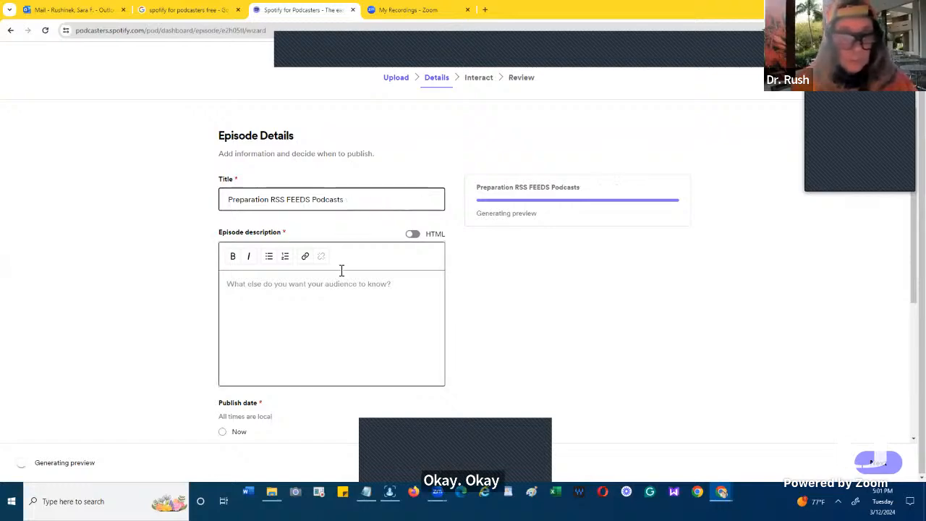
- Write the episode description "RSS feeds with youtube and RSS.com" and accept the suggested spelling correction to "YouTube"
left_click(261, 292)
type("R")
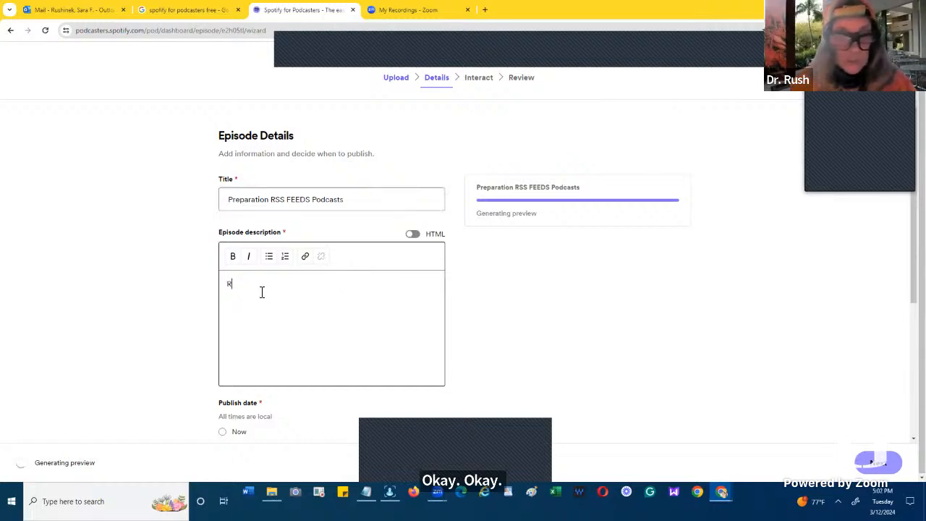
type("SS fe")
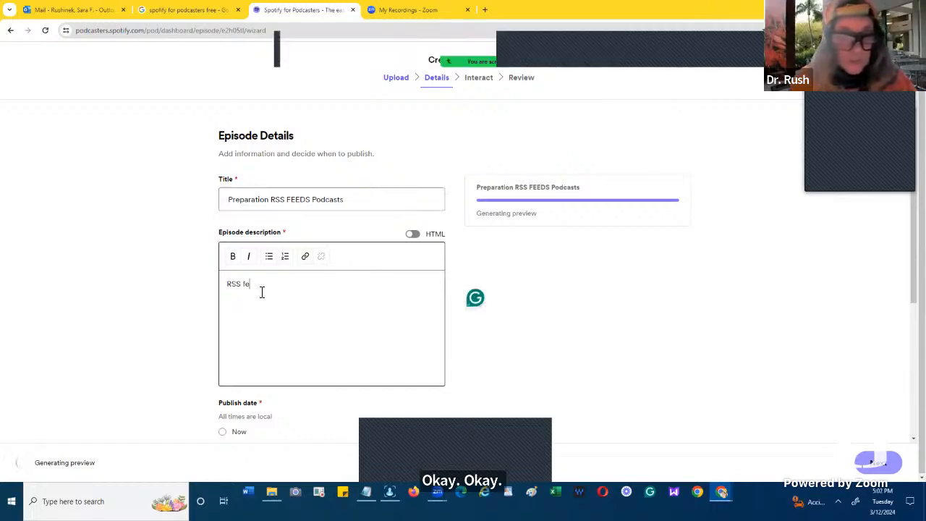
type("eds wi")
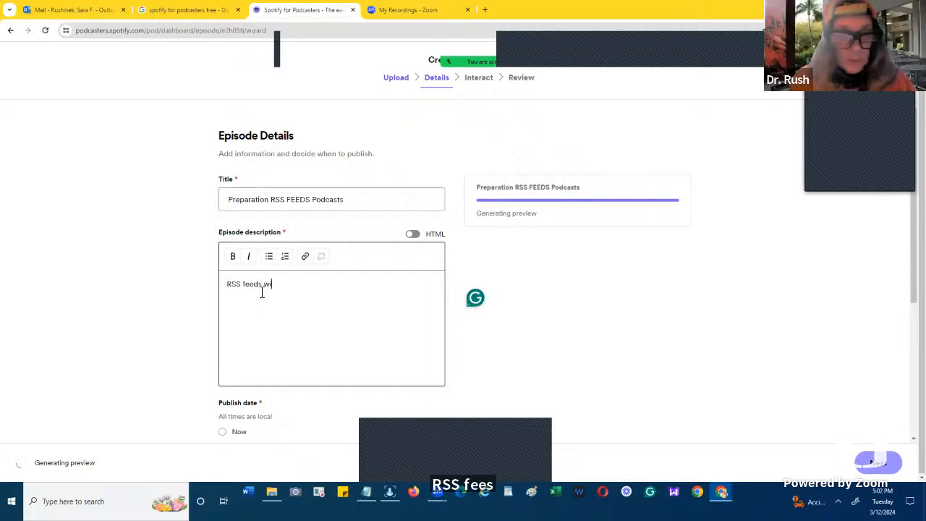
type("th yout")
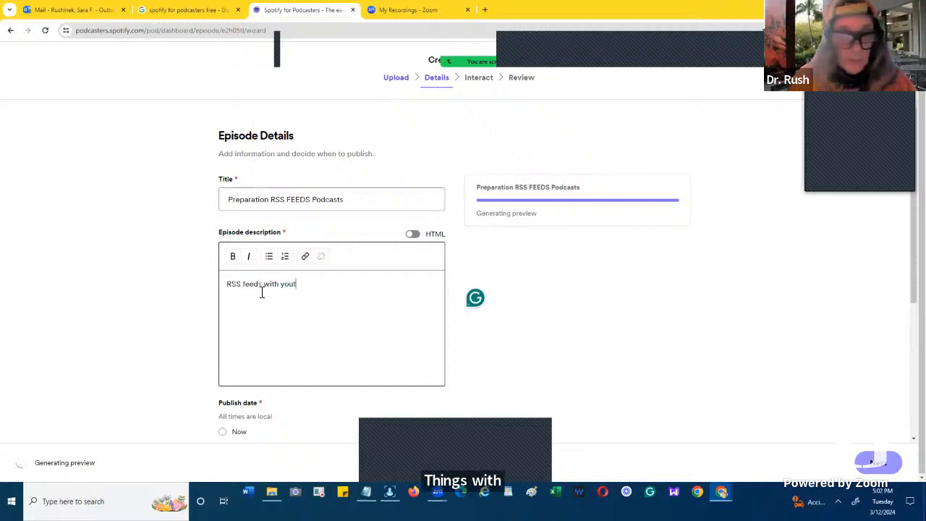
type("ub")
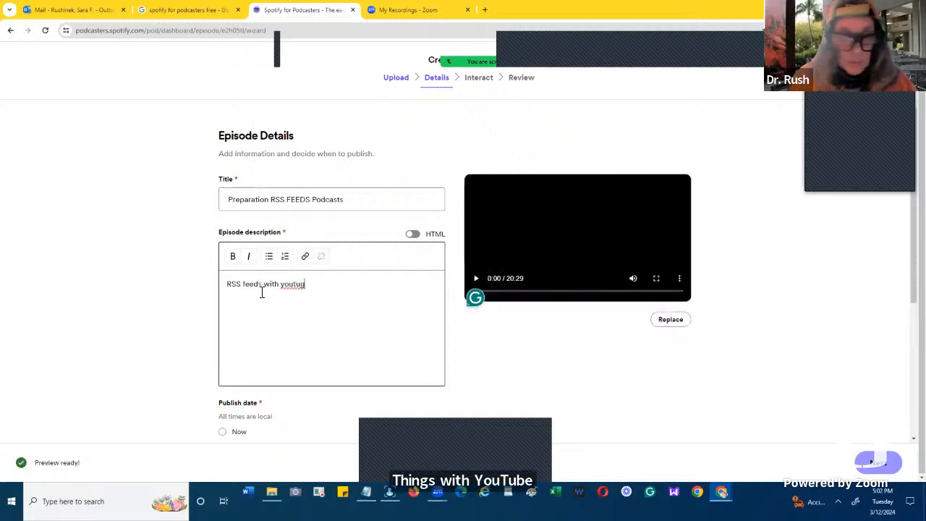
key("BackSpace")
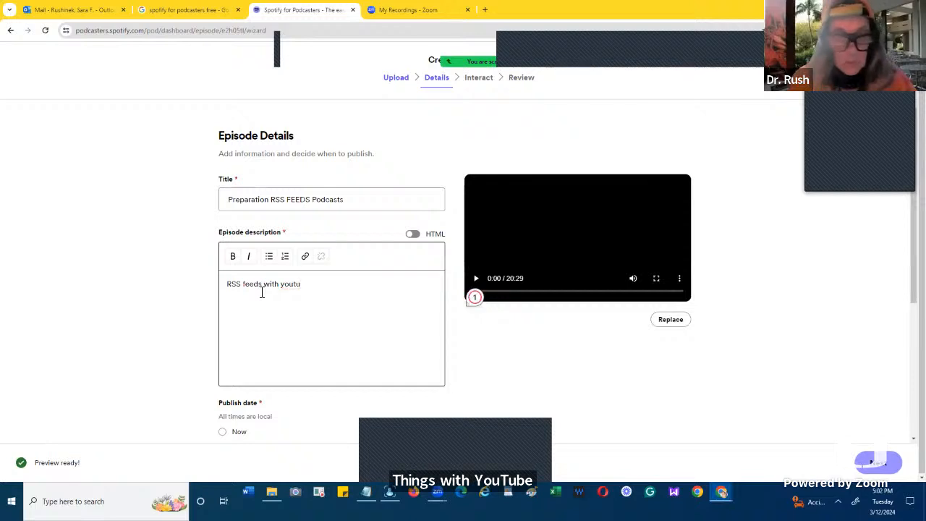
type("be and ")
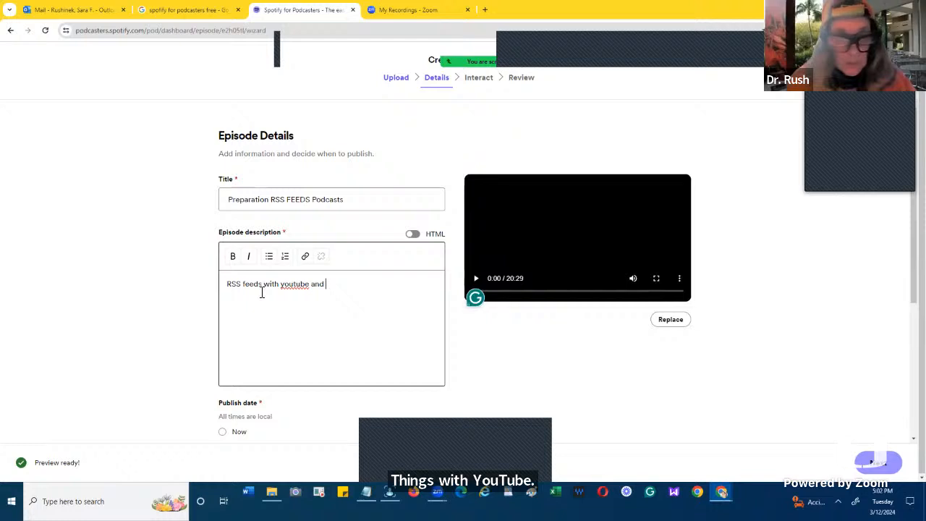
type("R")
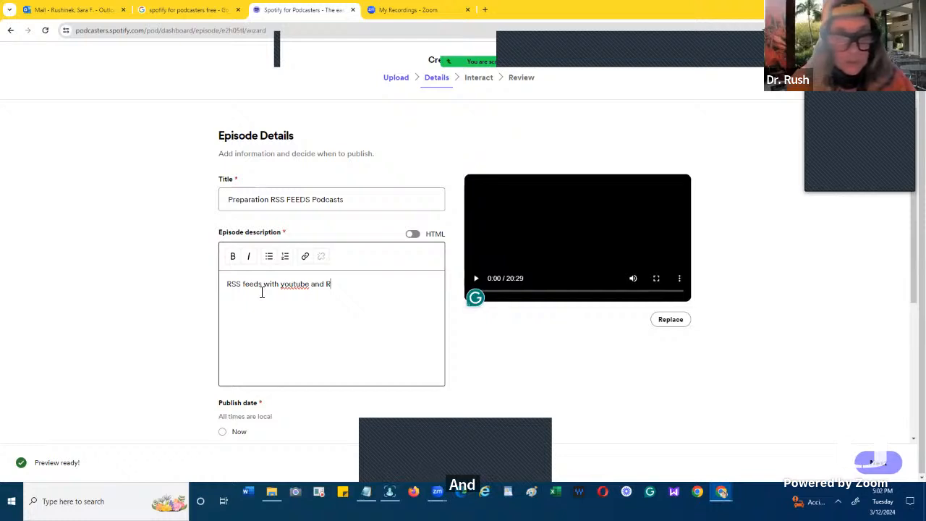
type("SS")
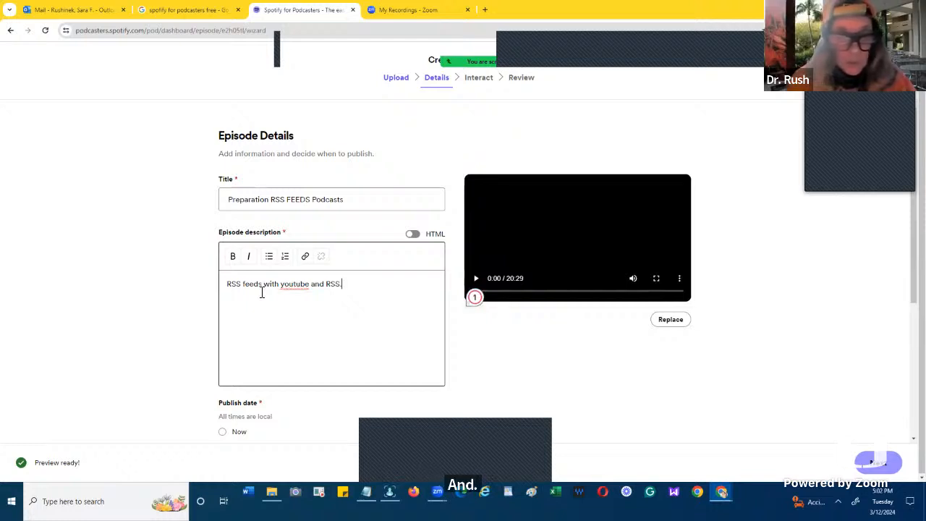
type(".com")
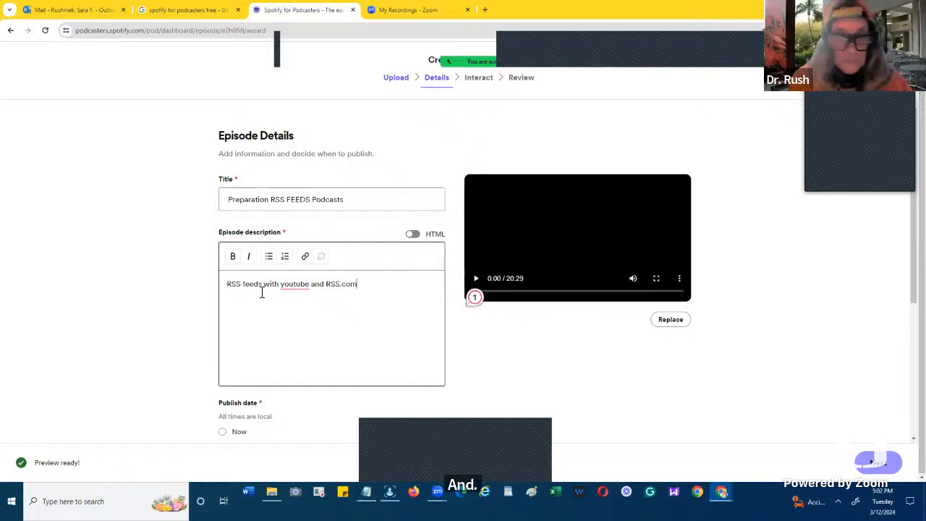
left_click(474, 298)
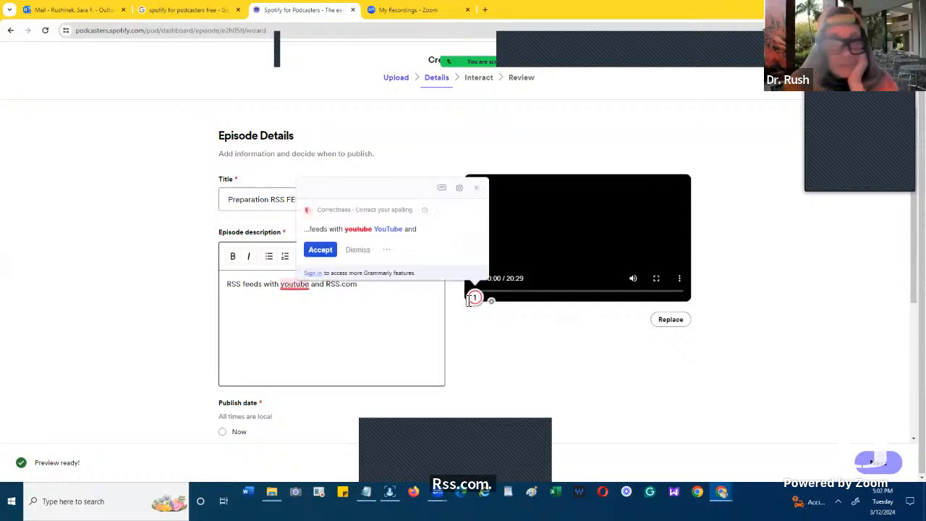
left_click(321, 250)
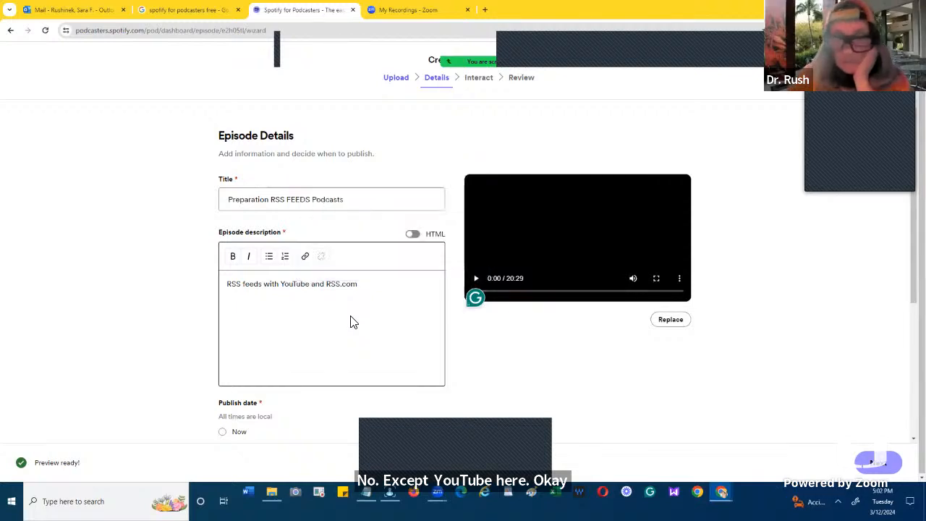
- Set the episode's publish date to Now
scroll(350, 322, "down", 1)
scroll(350, 322, "down", 1)
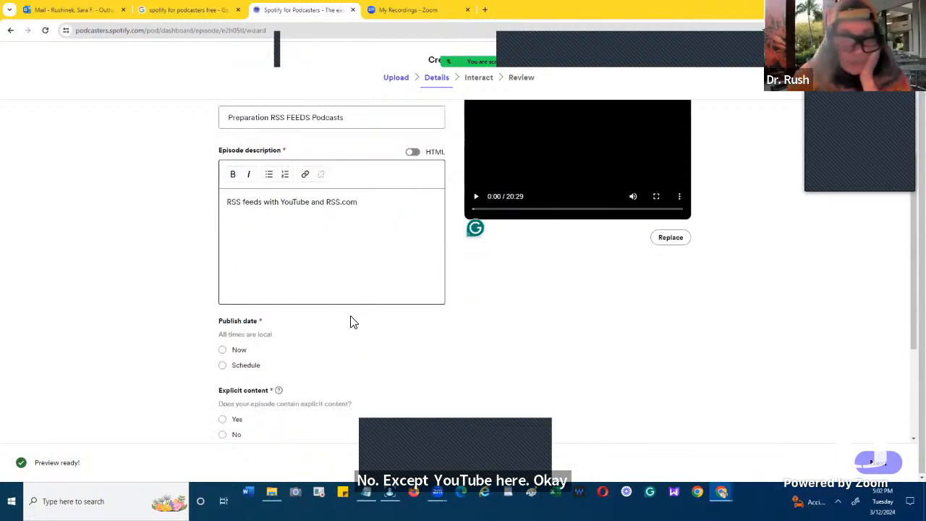
scroll(350, 322, "down", 1)
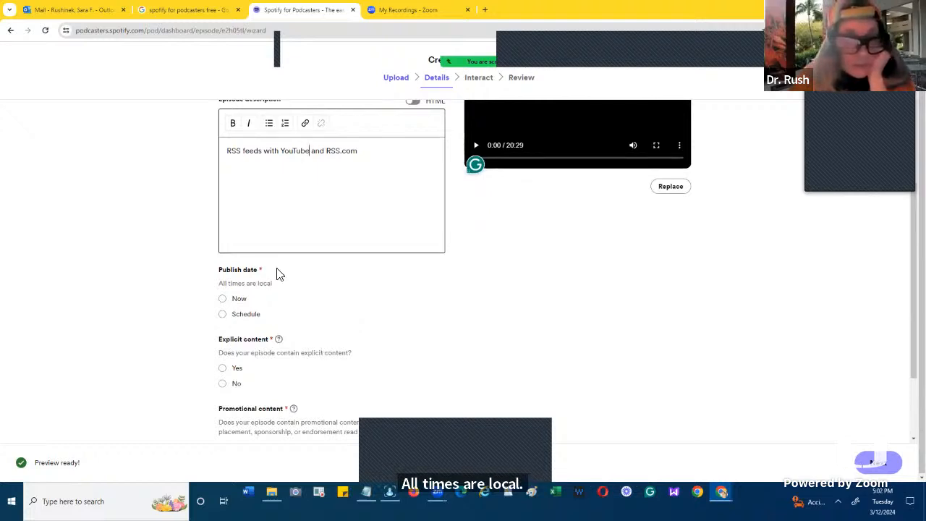
left_click(250, 303)
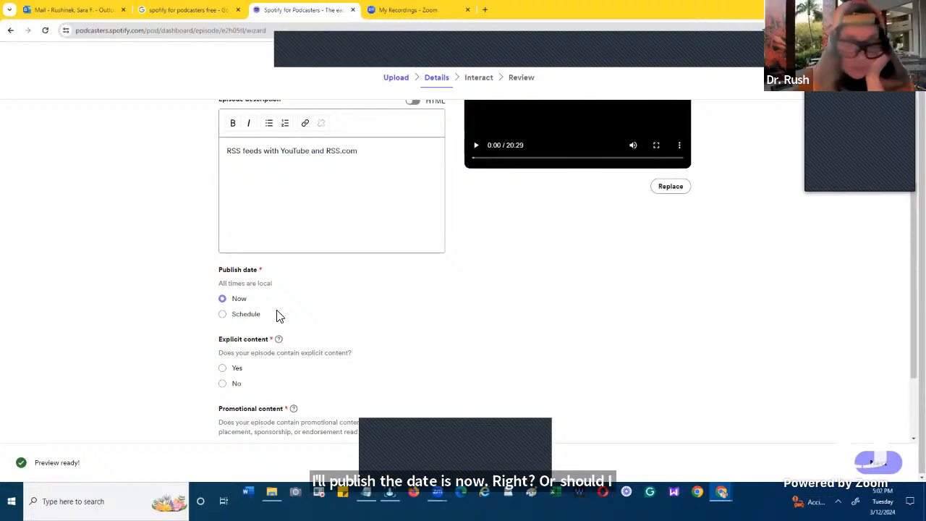
- Answer No for both explicit content and promotional content in the episode details
scroll(279, 316, "down", 1)
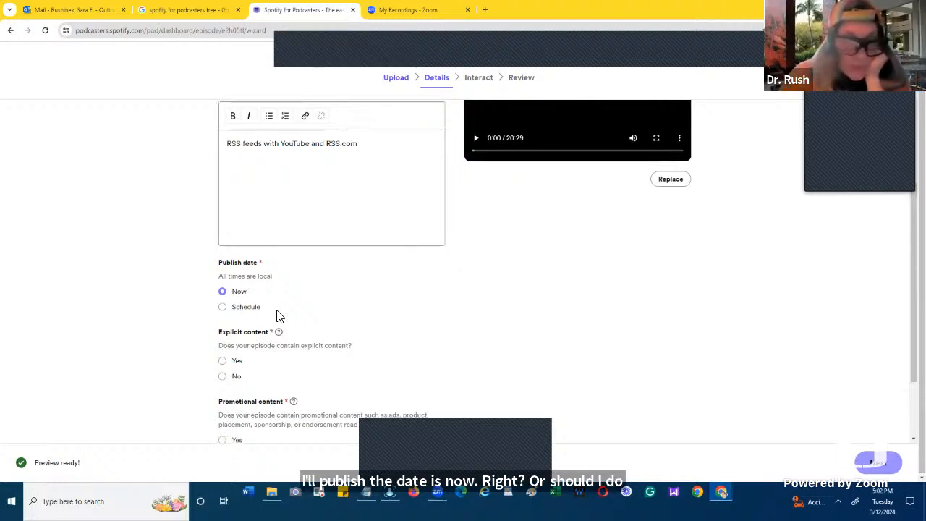
scroll(279, 316, "down", 1)
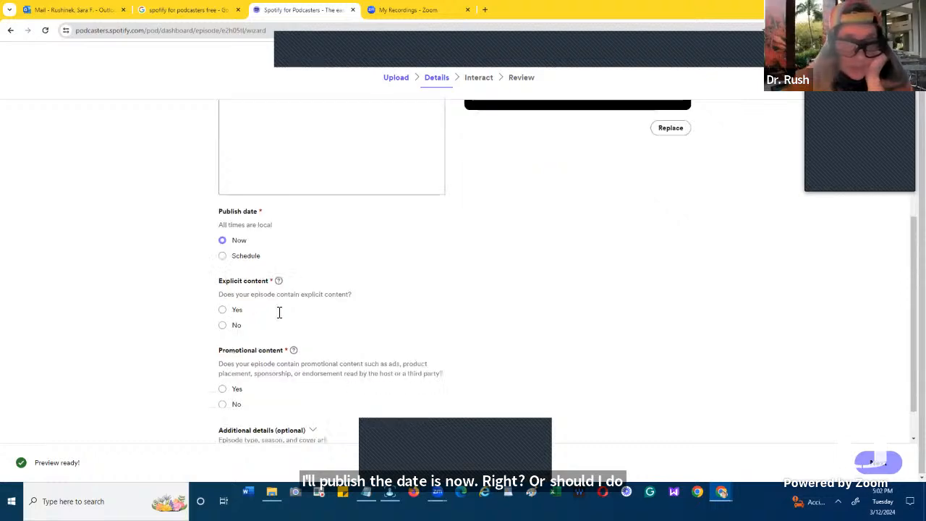
left_click(222, 326)
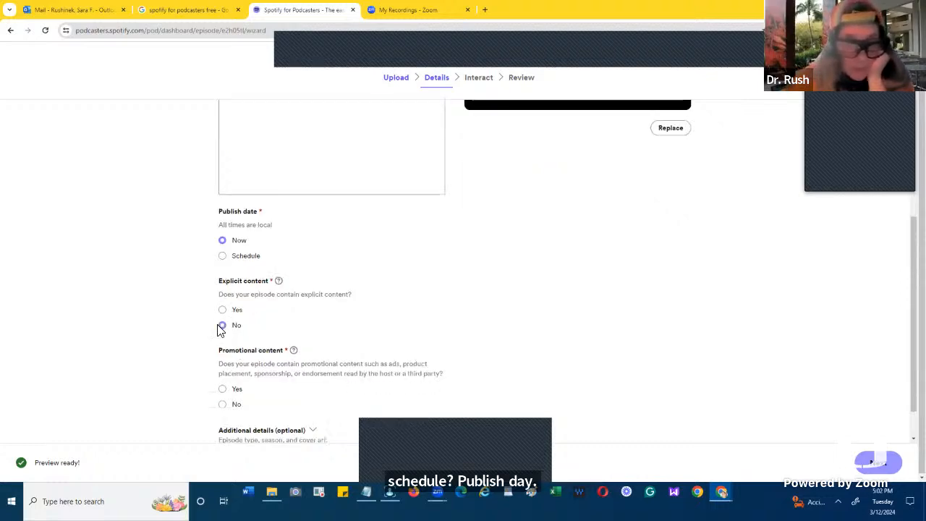
scroll(222, 359, "down", 1)
left_click(223, 364)
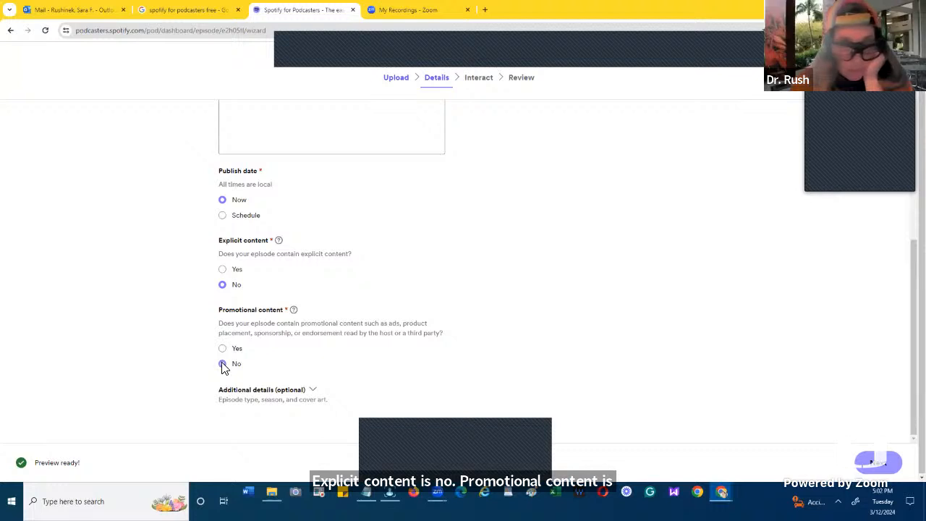
- Expand the optional additional details and set both the season number and the episode number to 1
left_click(314, 391)
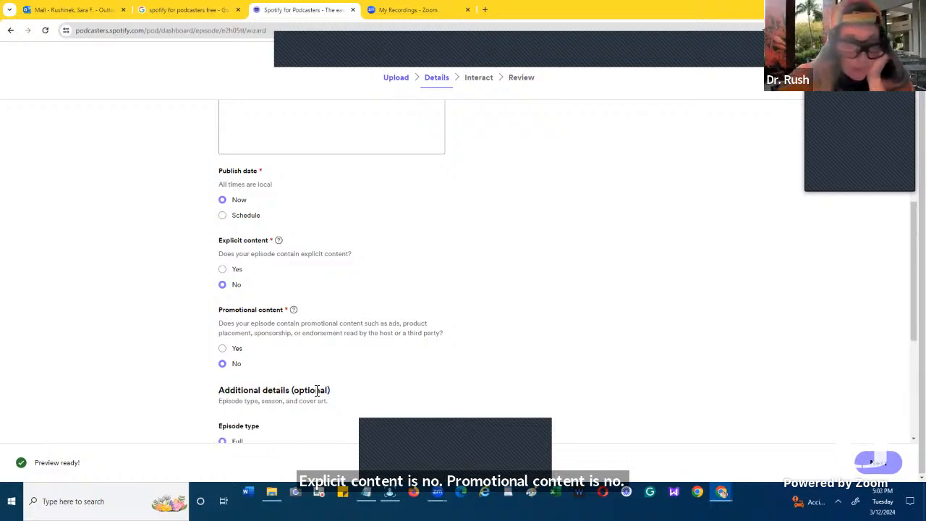
scroll(317, 391, "down", 2)
scroll(317, 391, "down", 1)
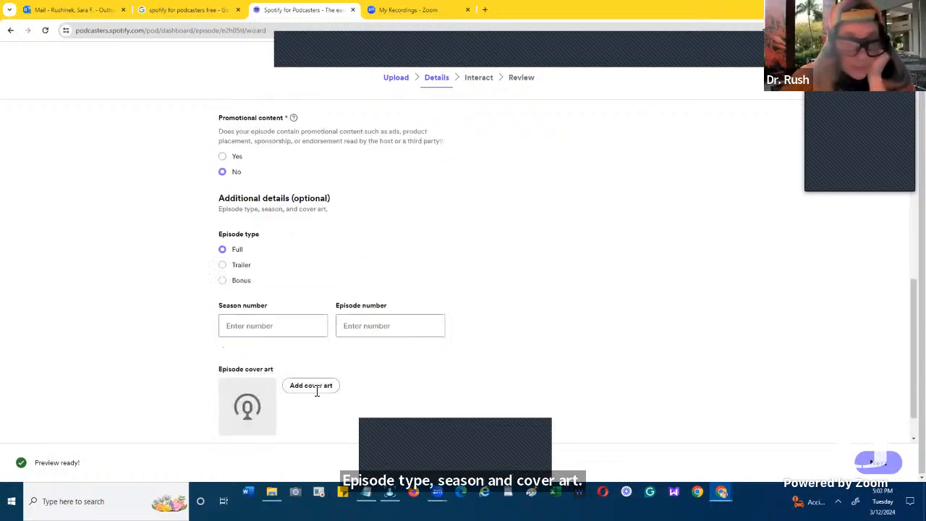
scroll(316, 391, "down", 1)
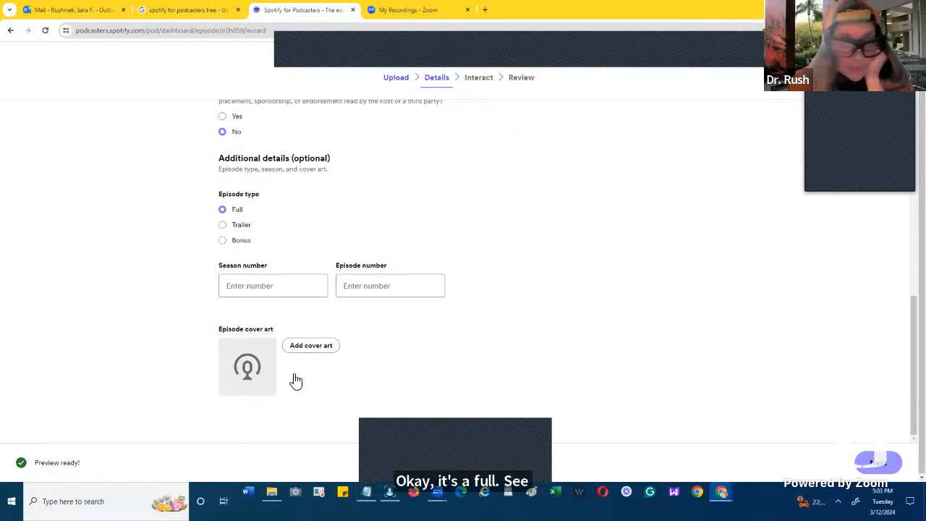
left_click(264, 285)
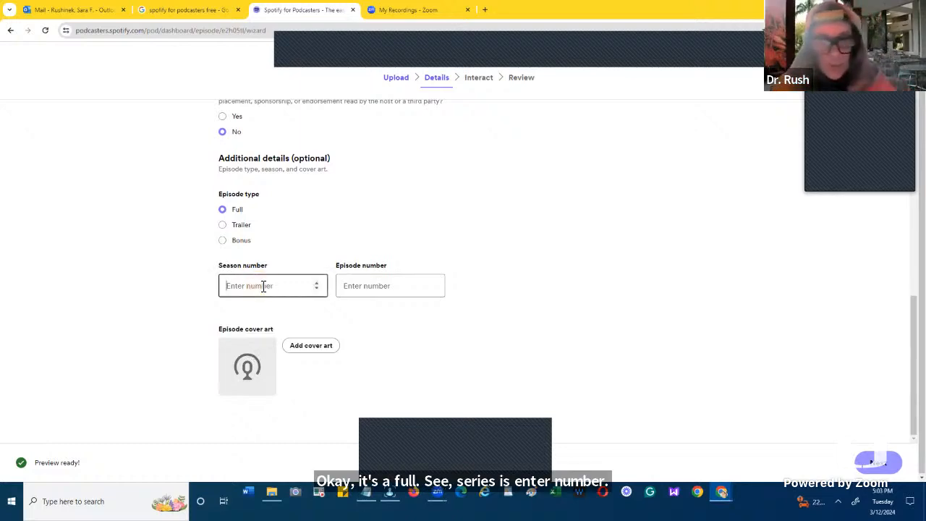
type("1")
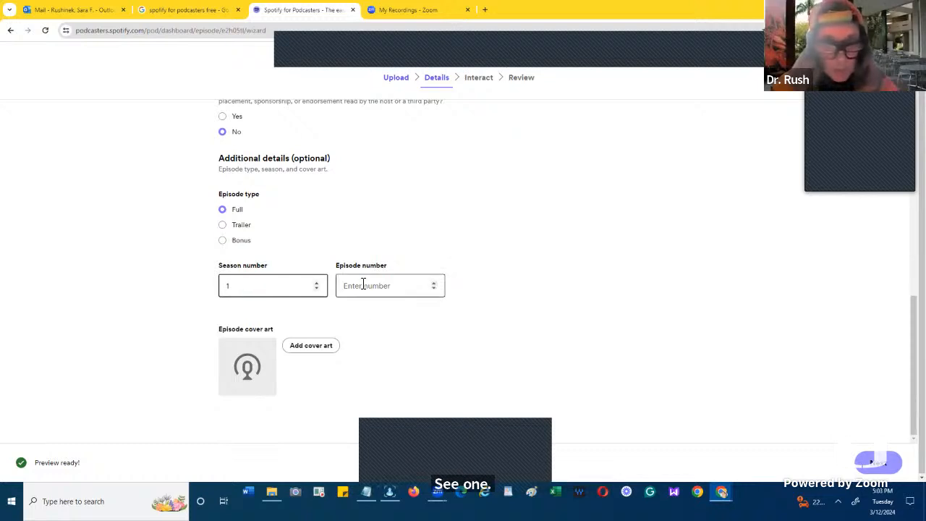
left_click(363, 285)
type("1")
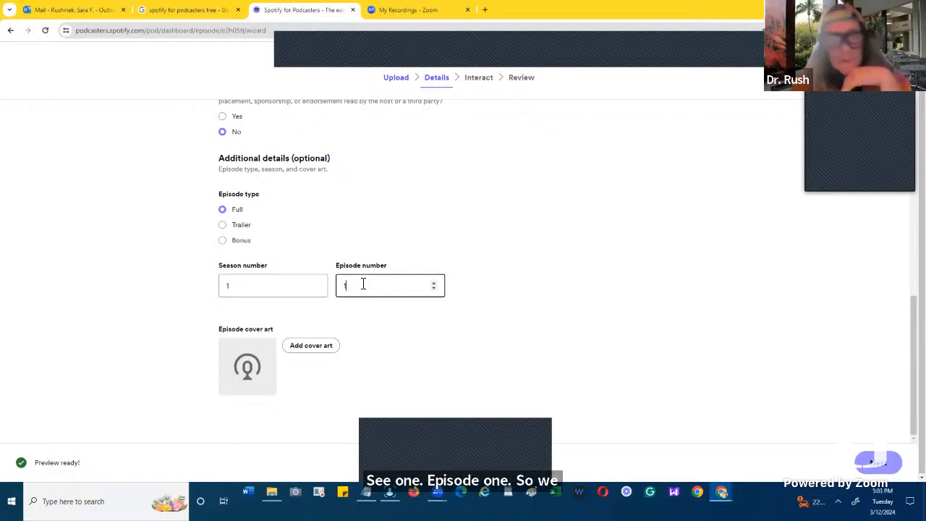
- Choose the square portrait photo from the Pictures folder as episode cover art and save it with its default crop
left_click(314, 347)
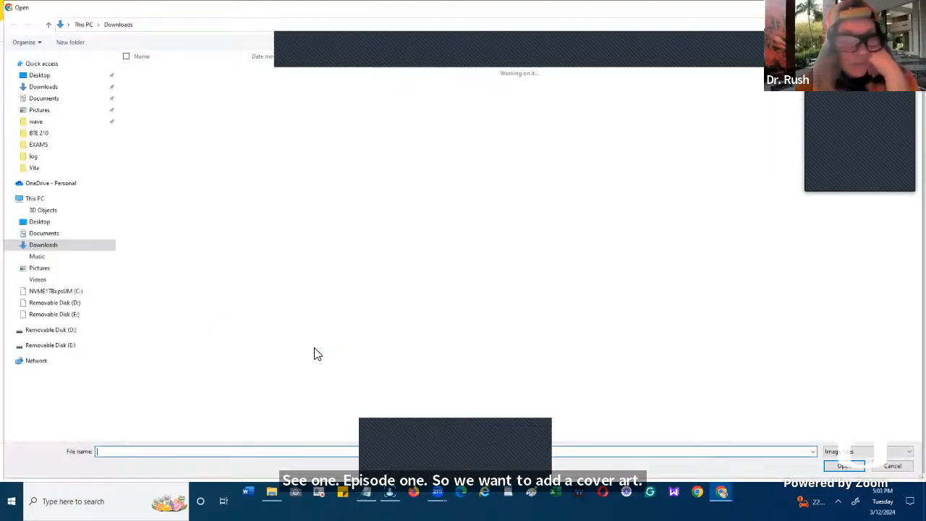
left_click(72, 114)
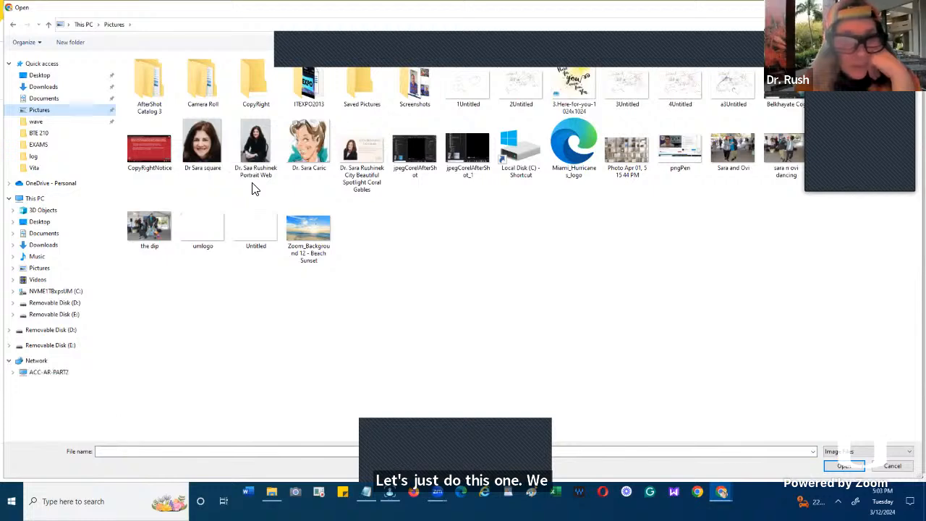
left_click(183, 123)
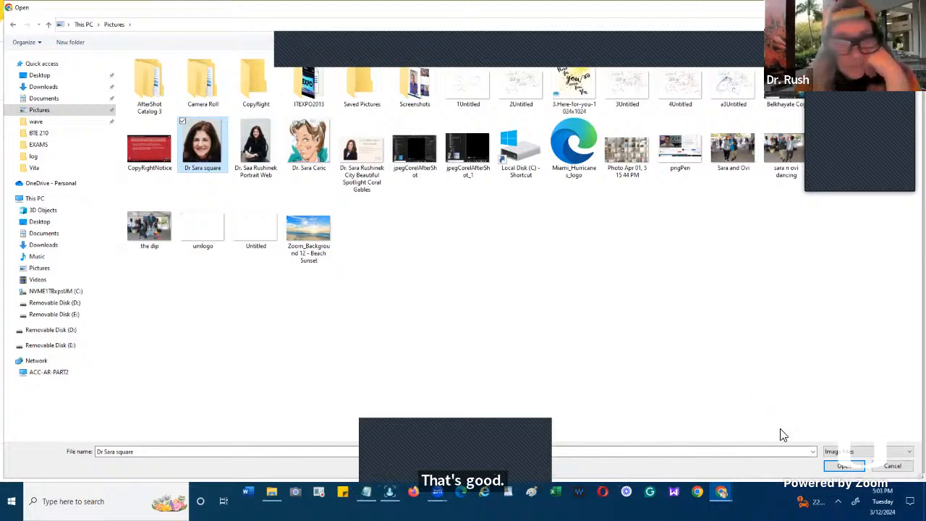
left_click(841, 469)
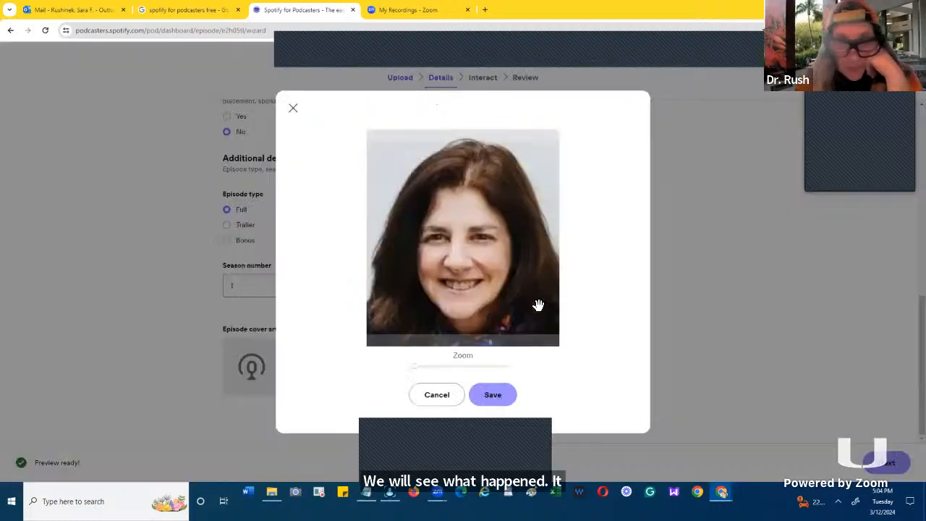
left_click(494, 395)
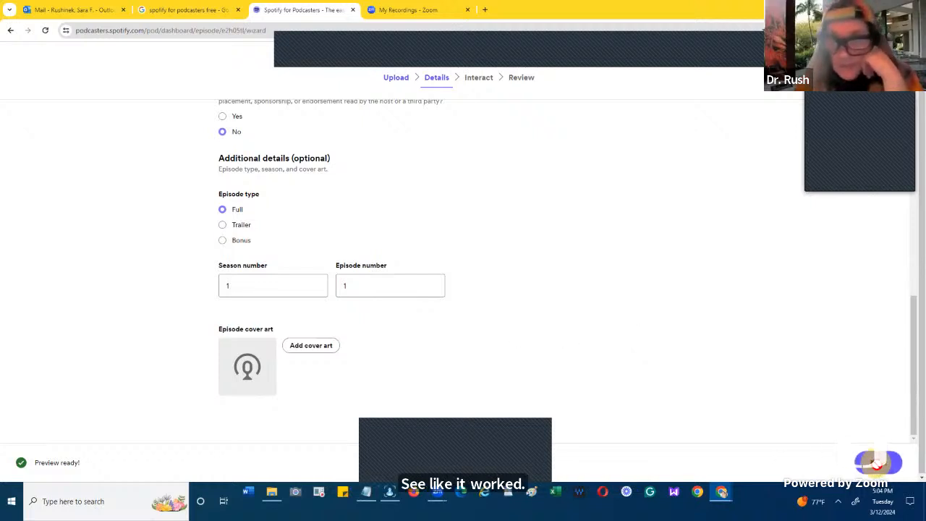
- Continue to the Interact stage of the episode wizard and start a new poll
left_click(876, 467)
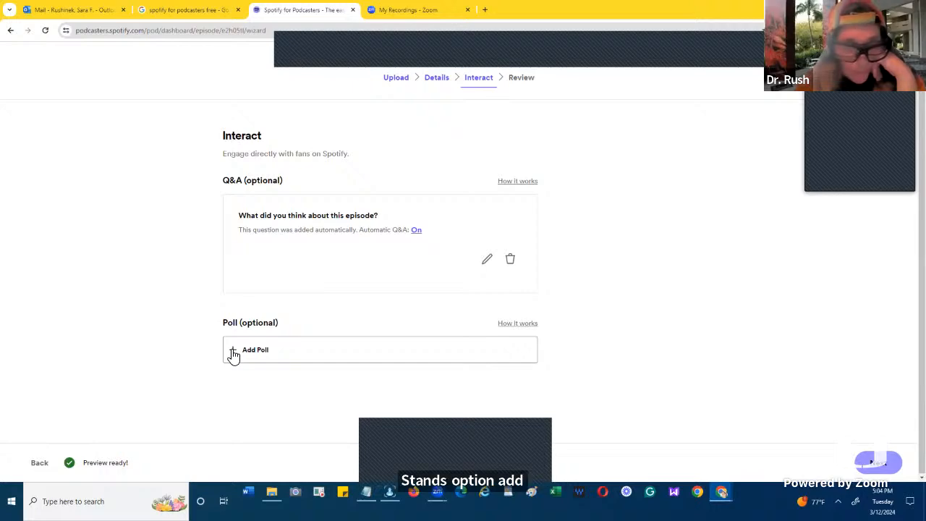
left_click(233, 353)
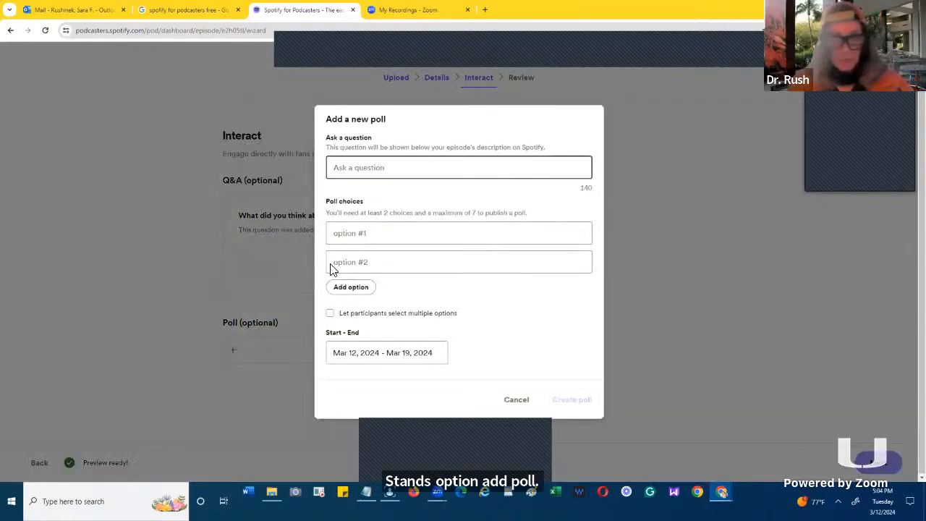
type("D")
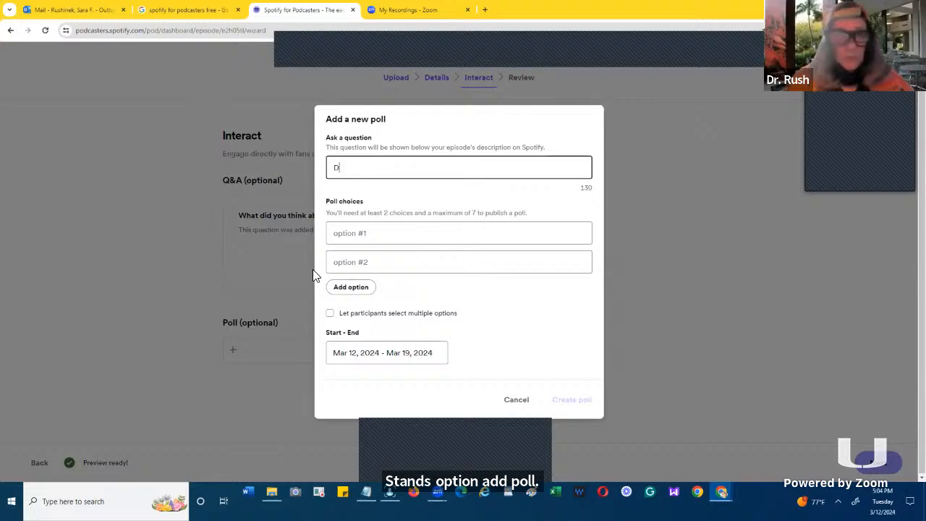
type("o you k")
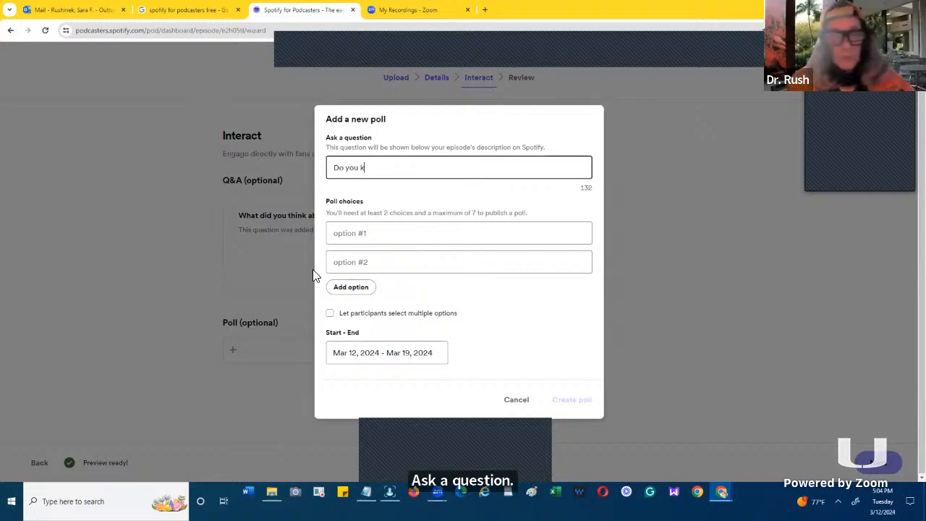
type("now")
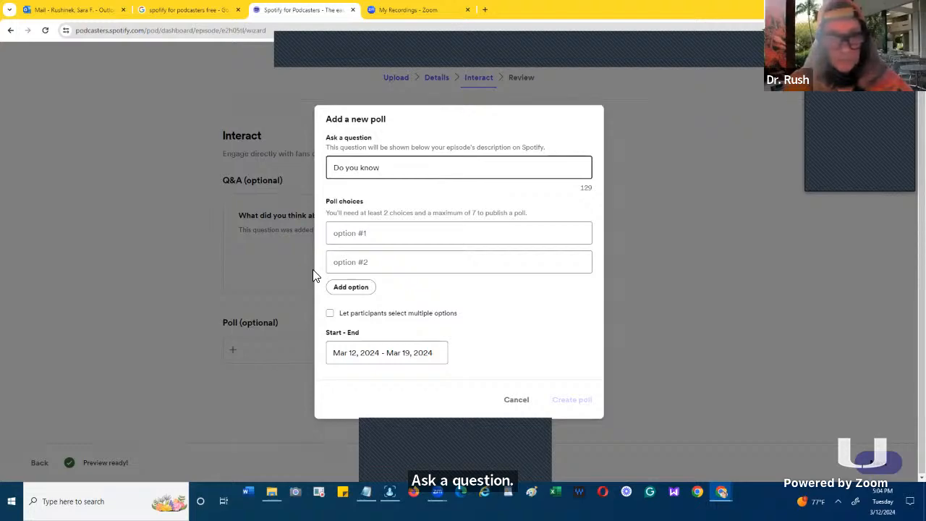
key("BackSpace")
key("BackSpace")
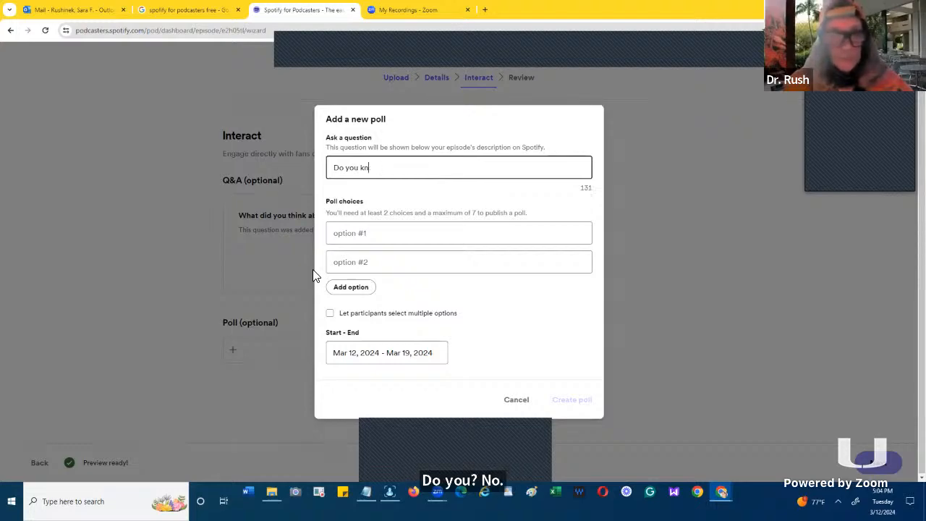
key("BackSpace")
key("BackSpace")
key("BackSpace")
key("BackSpace")
key("BackSpace")
key("BackSpace")
key("BackSpace")
key("BackSpace")
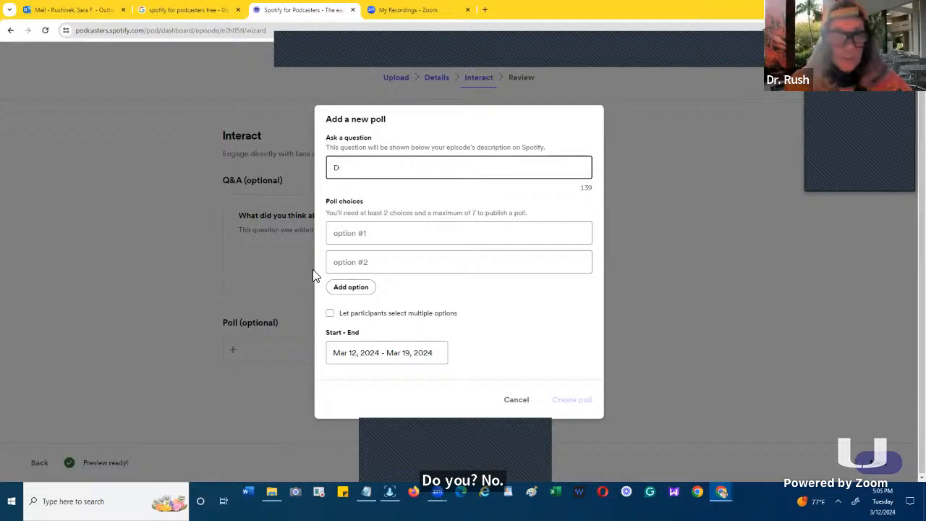
key("BackSpace")
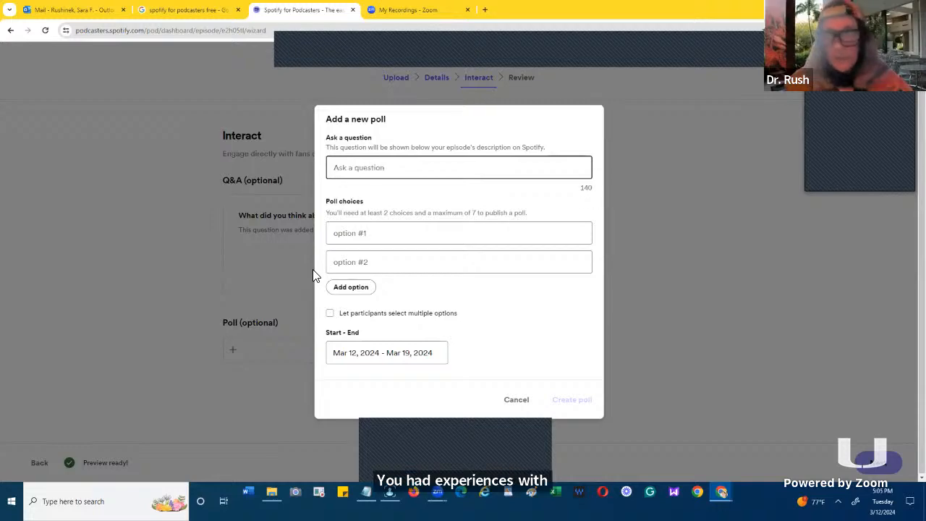
- Enter the poll question "Have you had experience with Podcasting"
type("H")
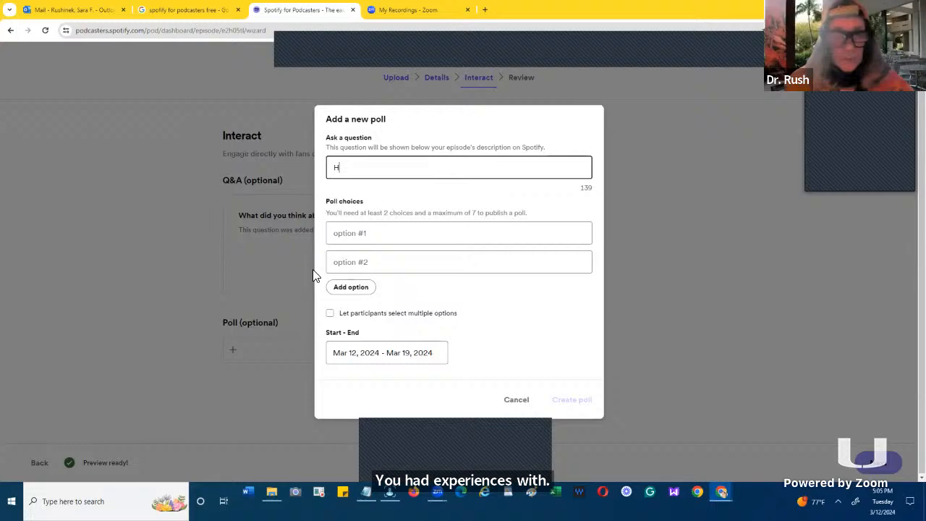
type("ave yo")
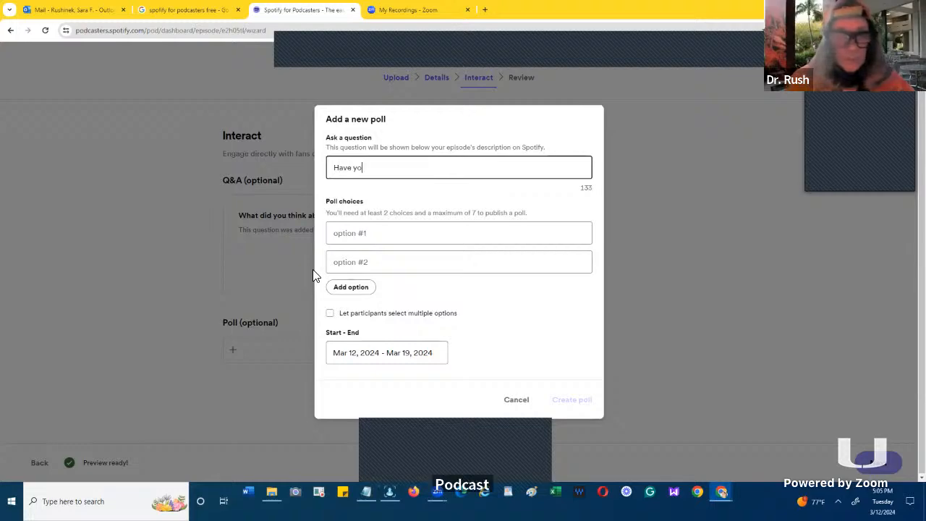
type("u")
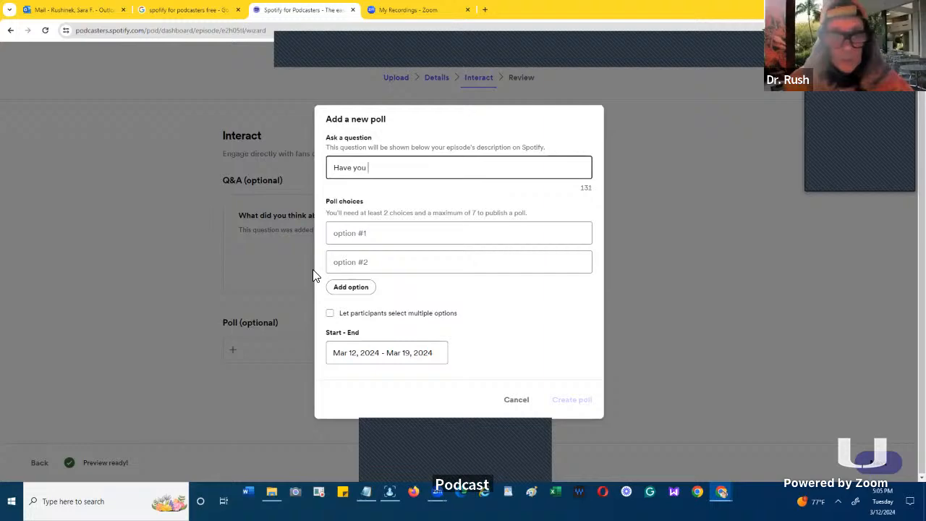
type(" had expe")
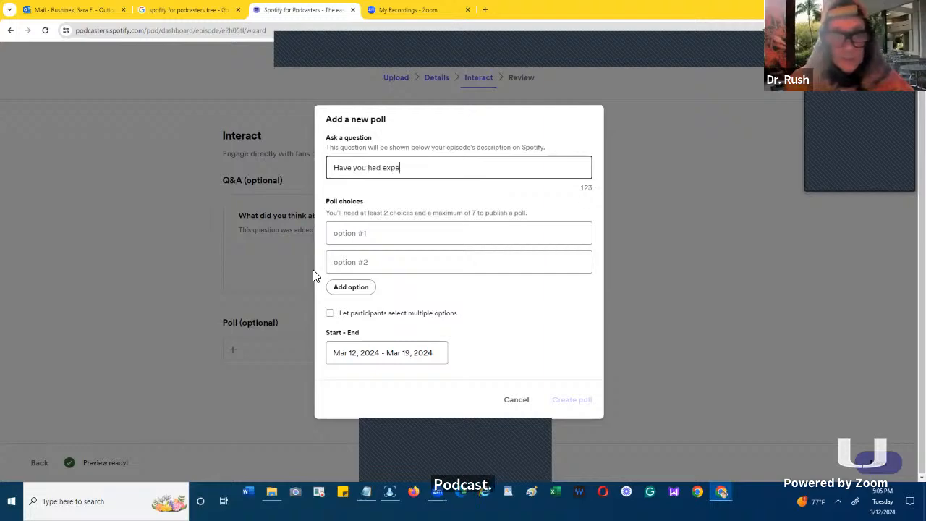
type("rien")
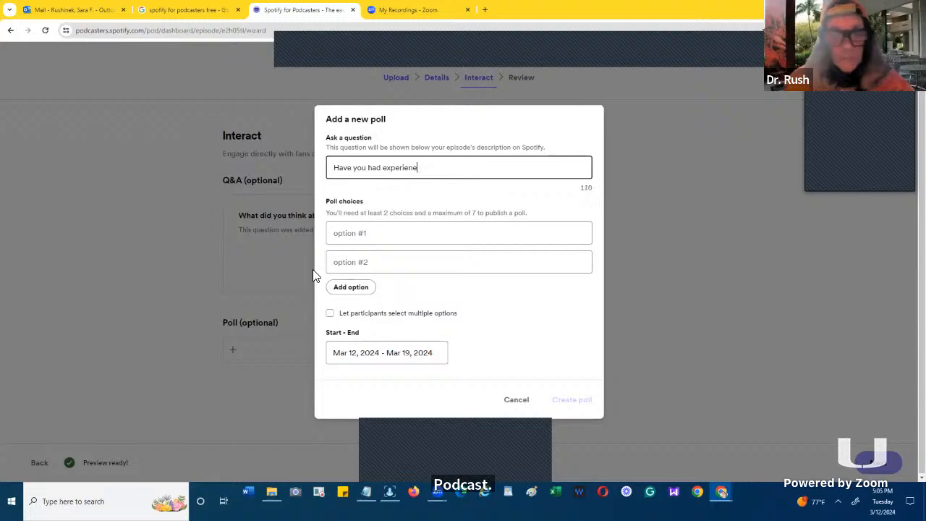
type("ce")
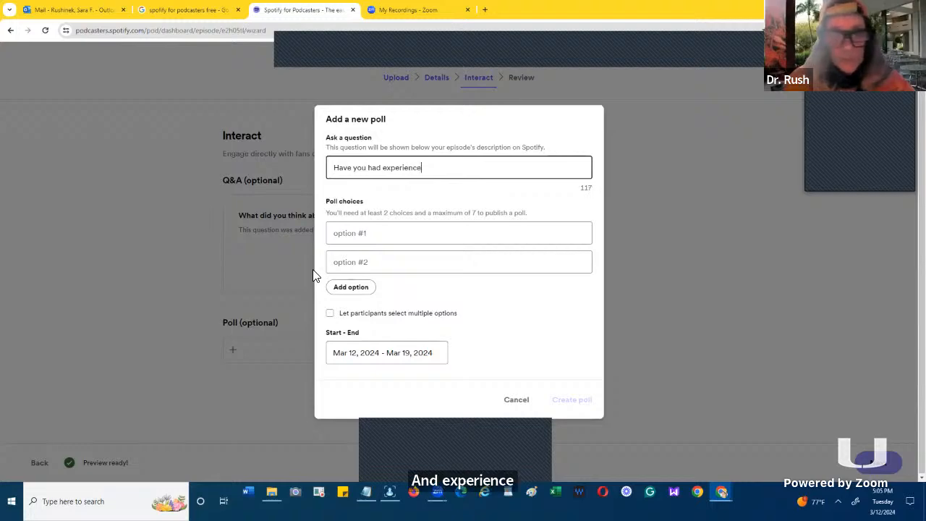
type(" with ")
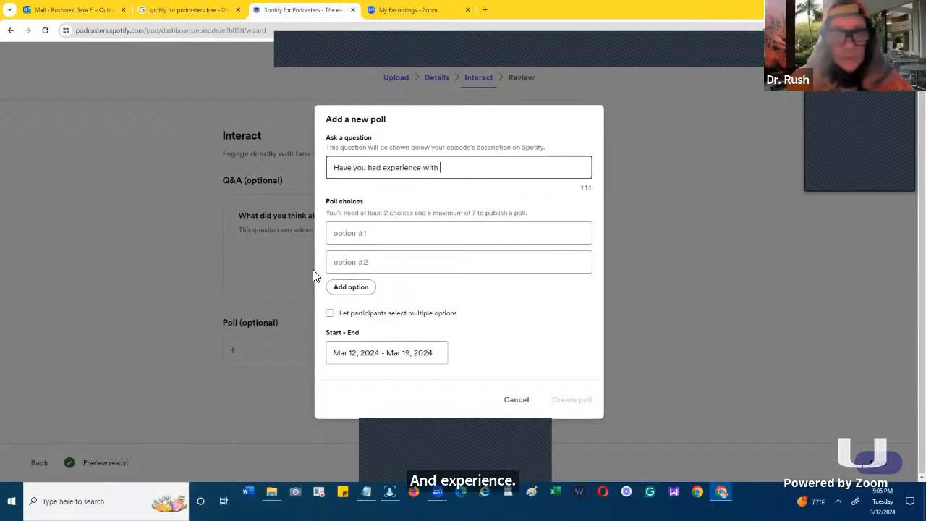
type("Podca")
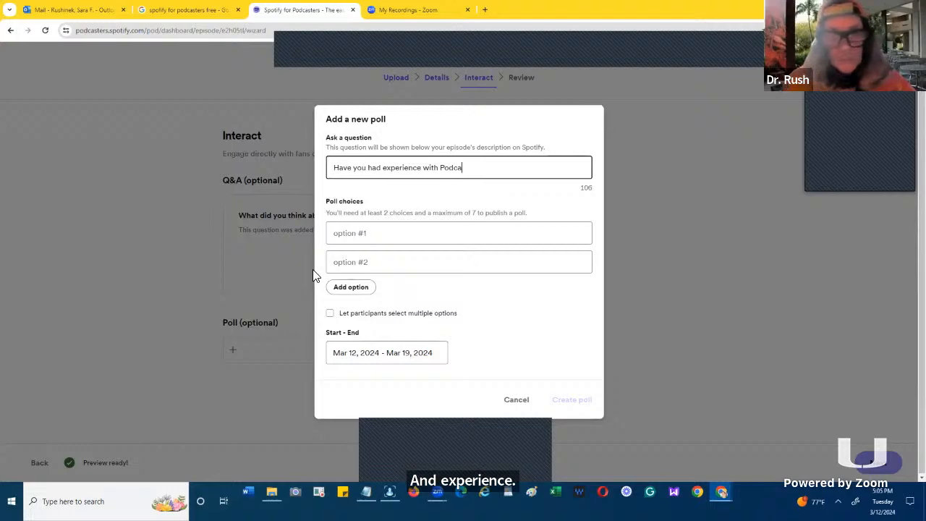
type("sting")
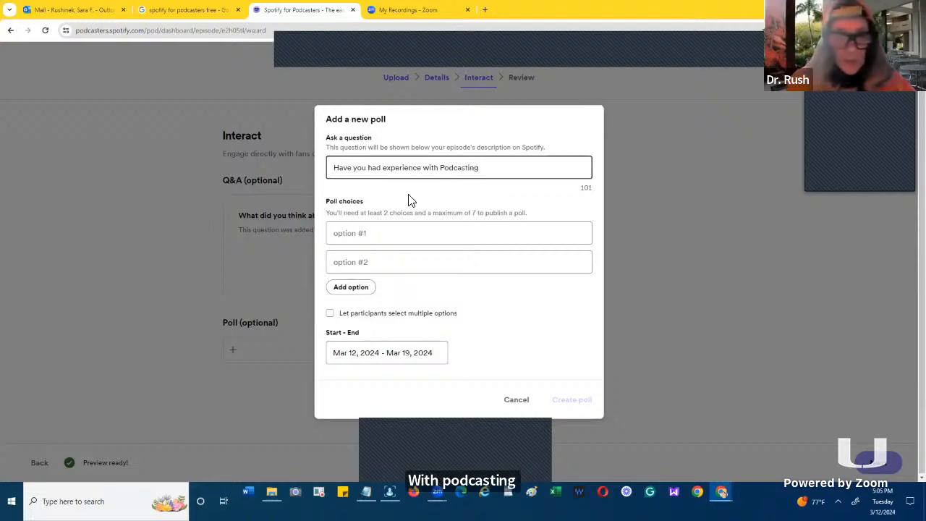
- Fill in the two poll choices as "Yes" and "No"
left_click(365, 237)
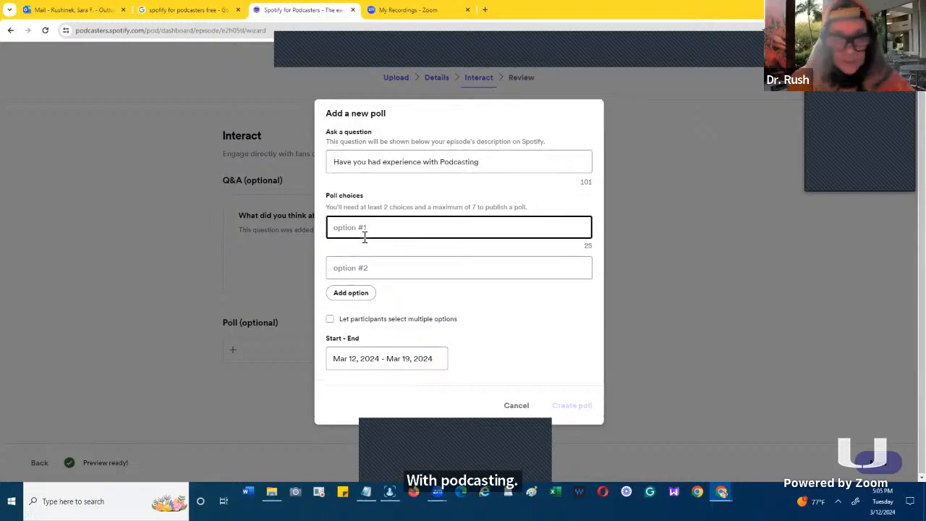
type("Yes")
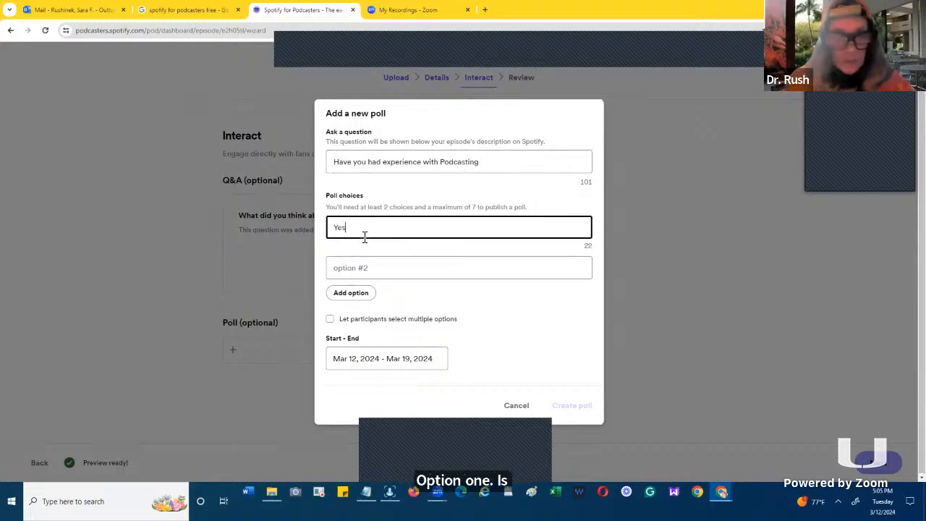
left_click(356, 275)
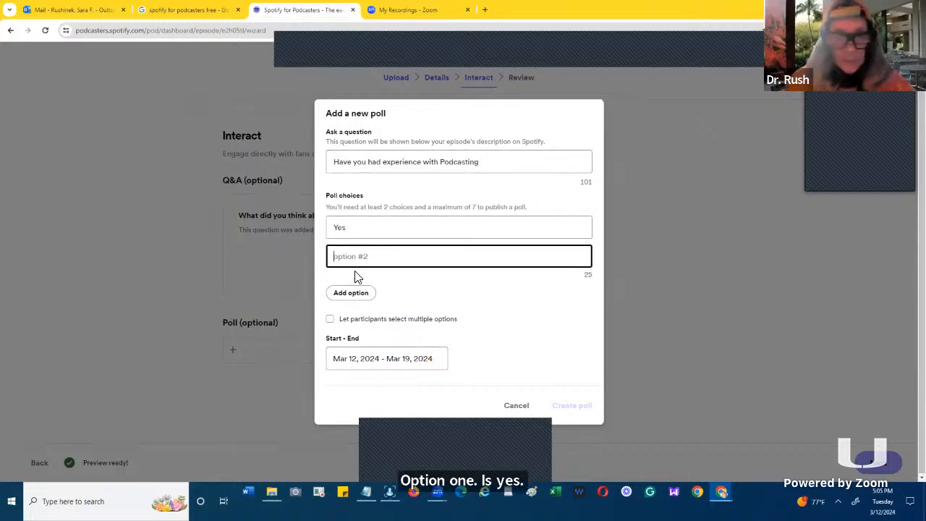
type("No")
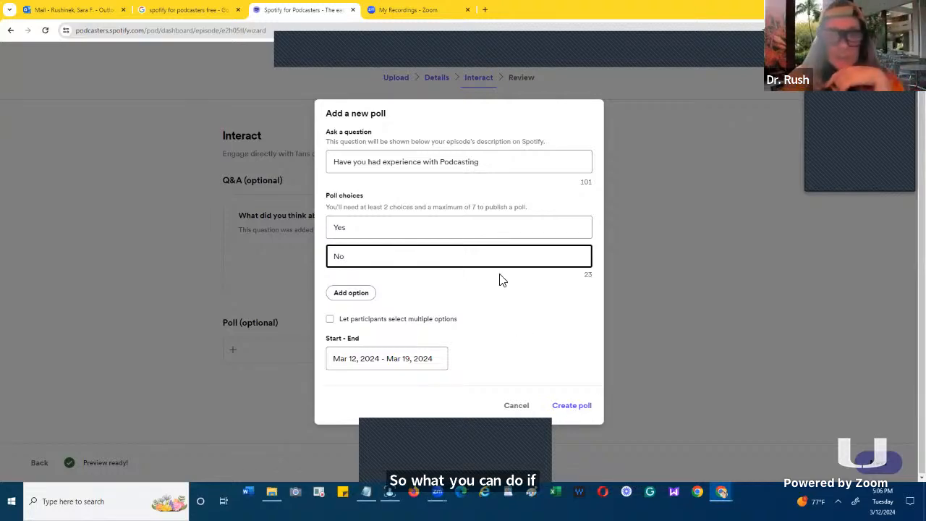
left_click(465, 114)
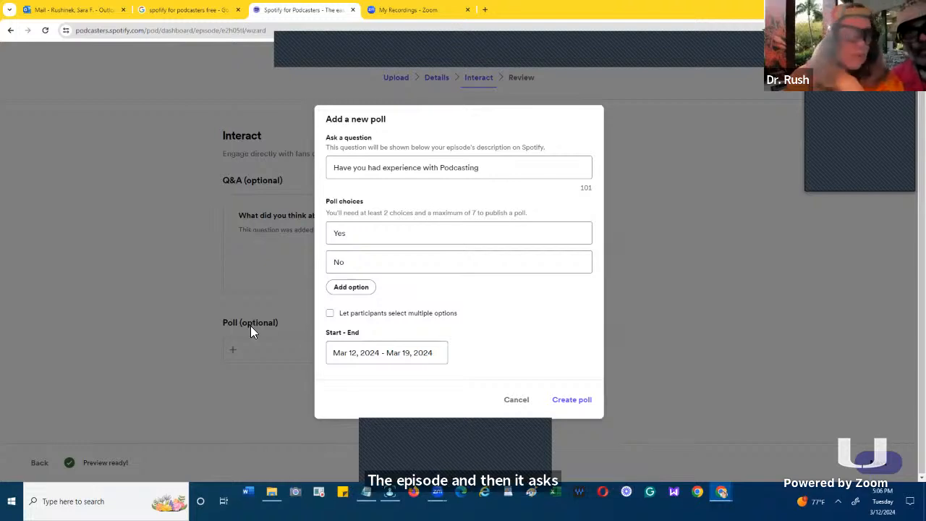
- Add a question mark to the end of the poll question
left_click(481, 168)
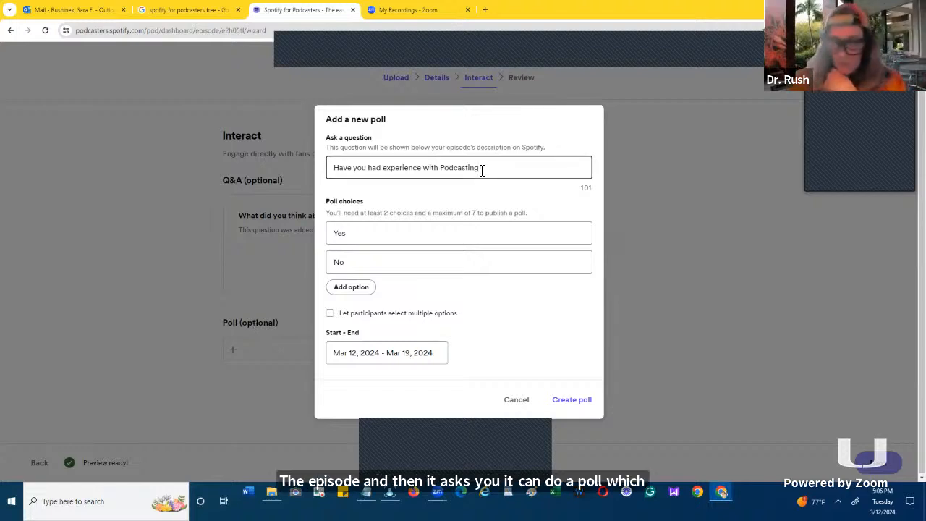
type("?")
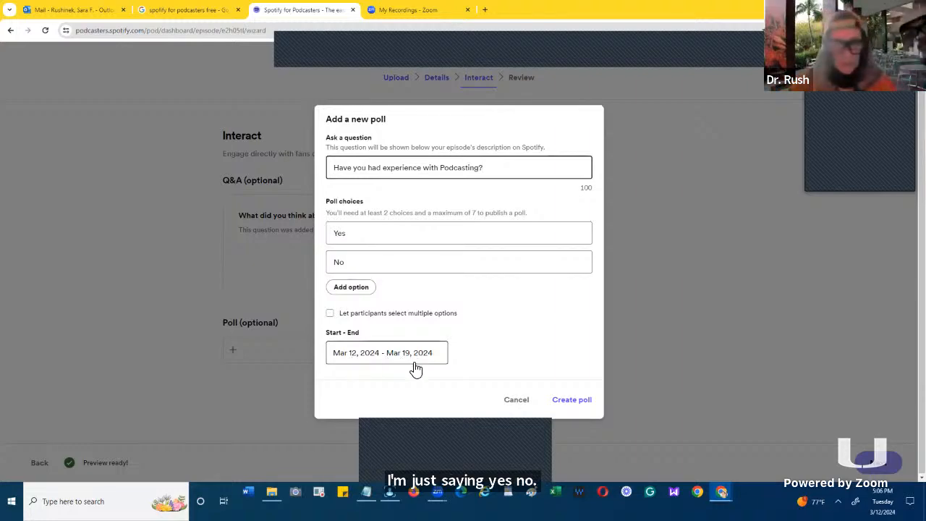
- Create the podcasting experience poll and continue to the Review stage of the episode wizard
left_click(565, 400)
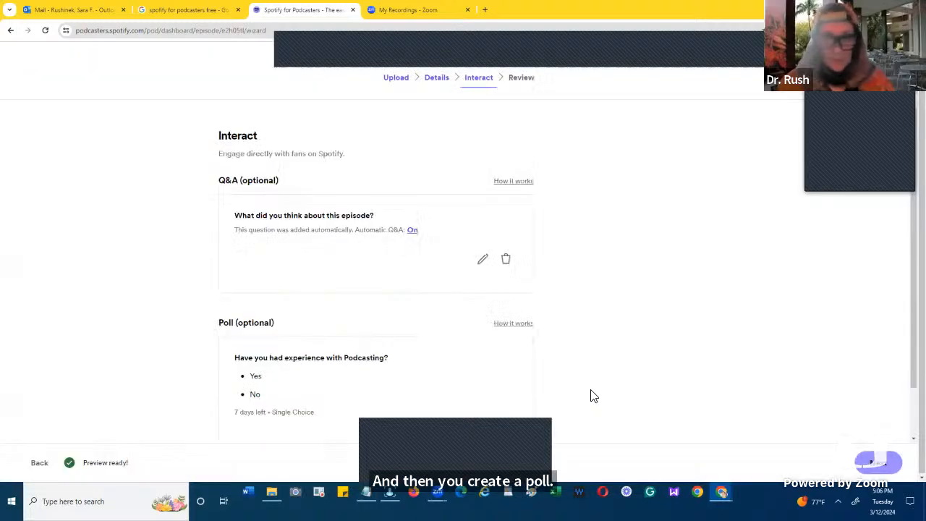
scroll(591, 395, "down", 2)
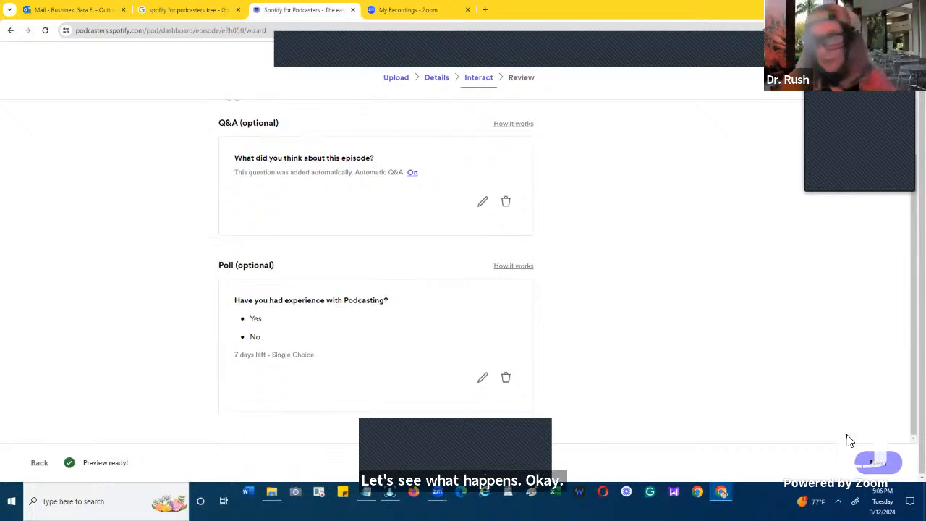
left_click(878, 463)
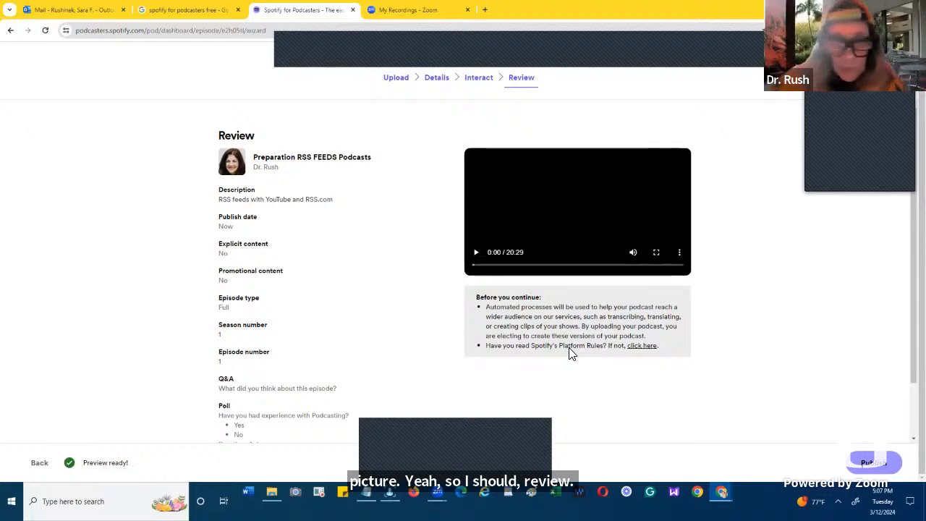
- Read through the episode's review summary and sample its video preview at several points through to the end
scroll(624, 378, "down", 1)
scroll(624, 378, "up", 1)
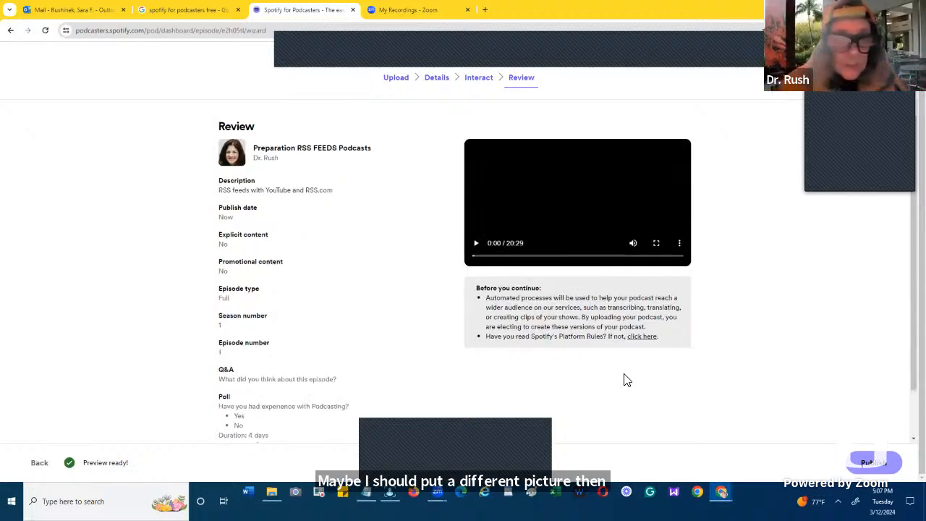
scroll(539, 348, "up", 1)
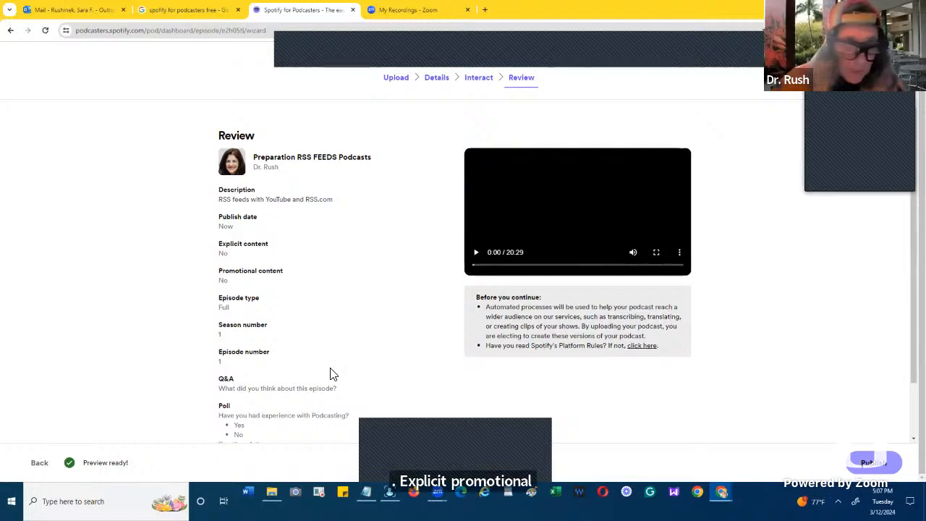
scroll(330, 374, "down", 1)
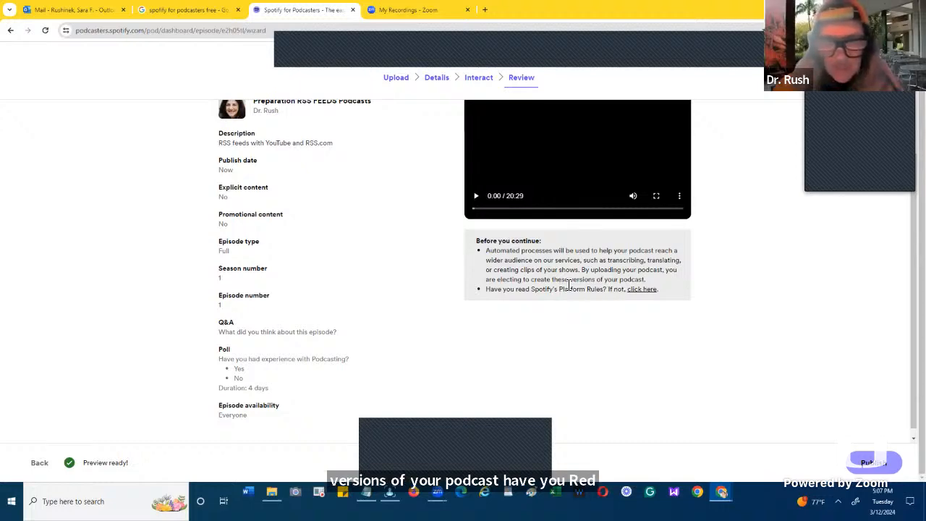
left_click(477, 198)
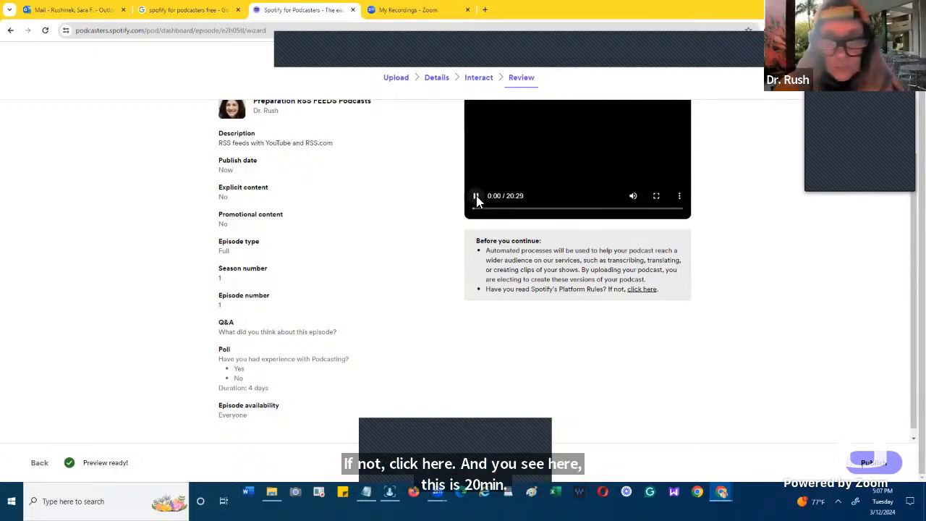
left_click(519, 209)
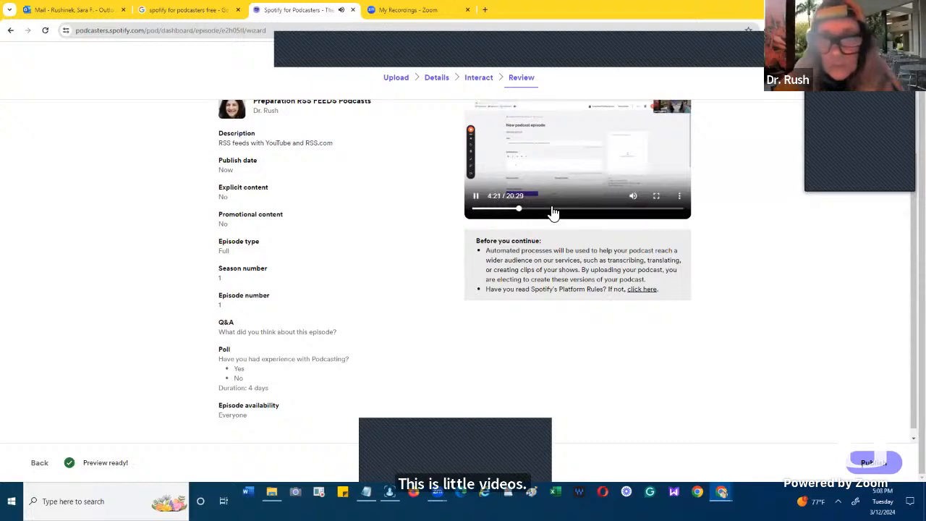
left_click(552, 210)
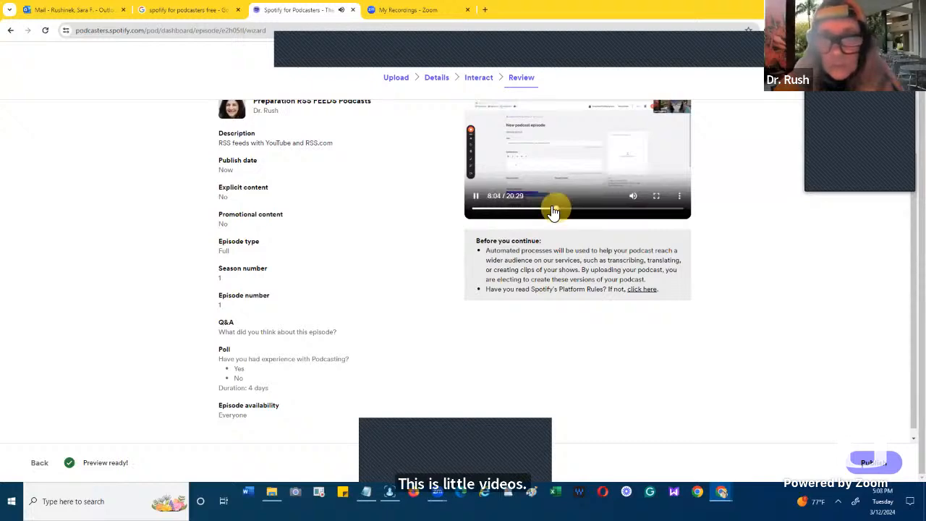
left_click(593, 211)
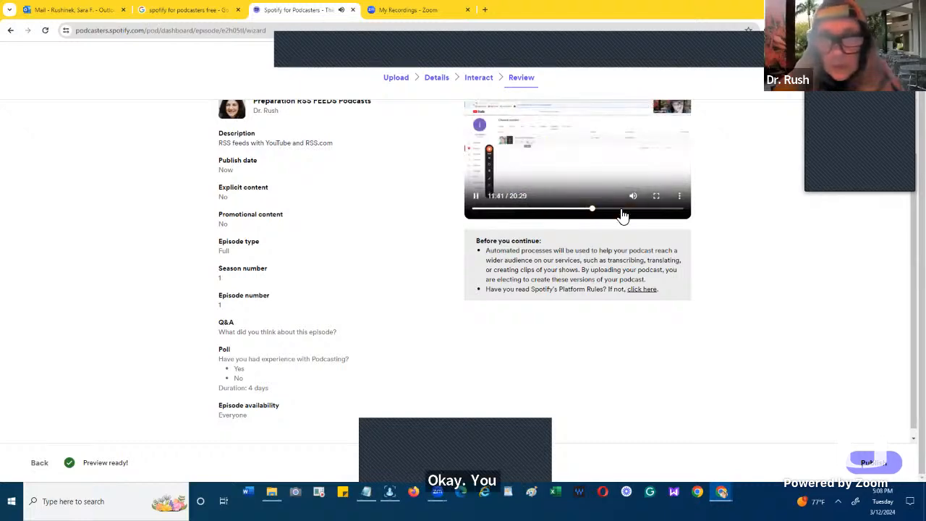
left_click(620, 210)
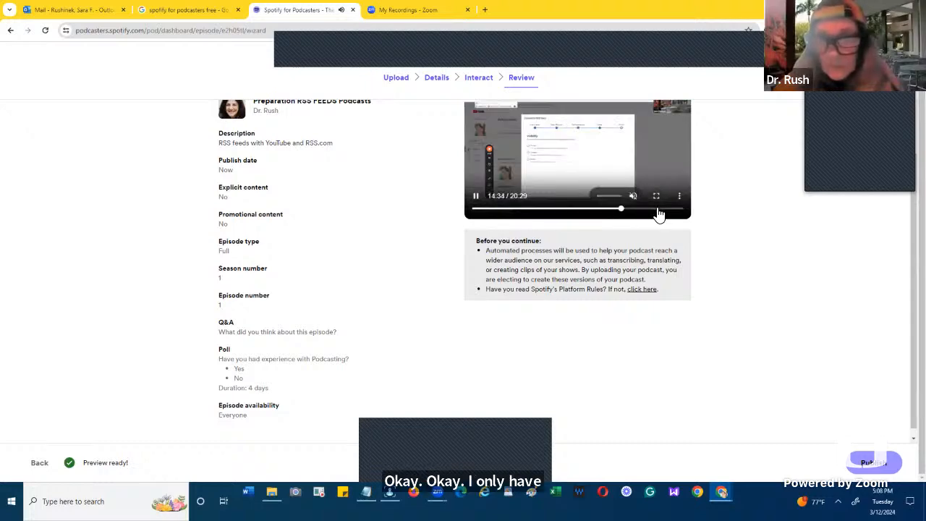
left_click(657, 211)
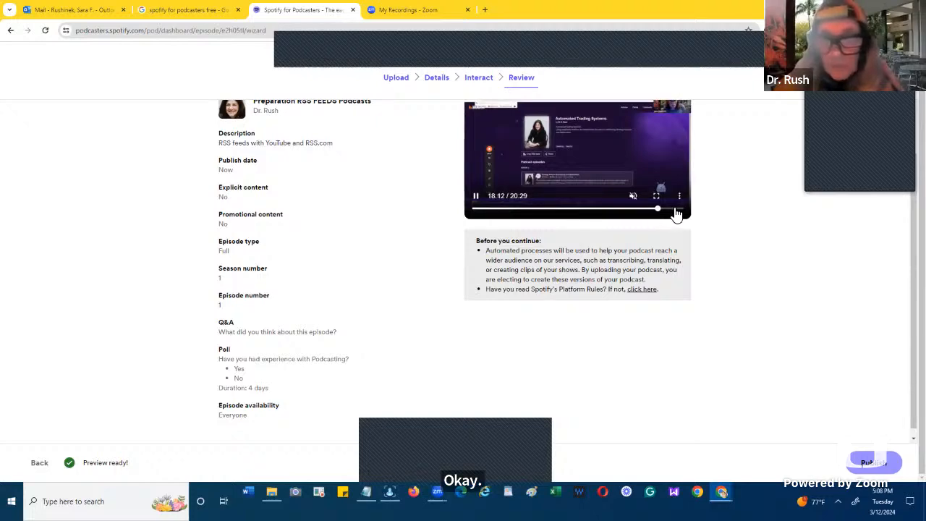
left_click(674, 209)
left_click(683, 209)
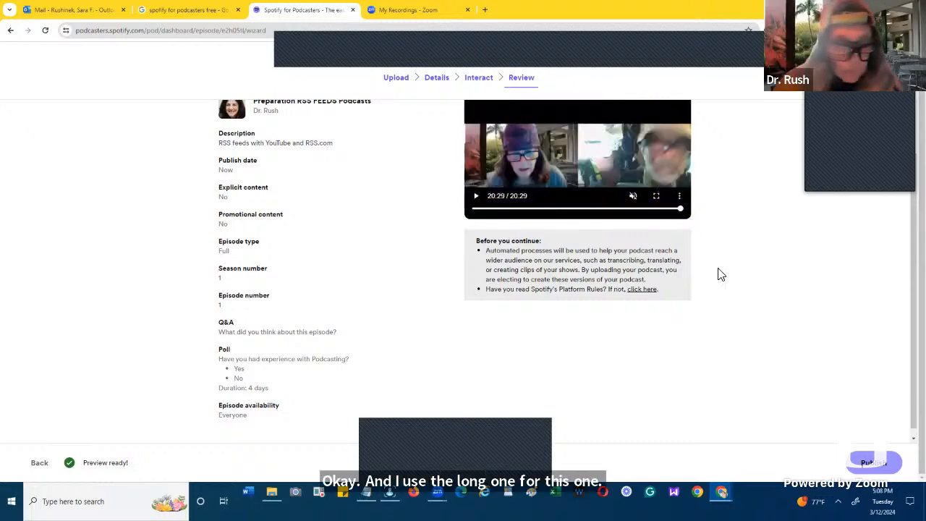
scroll(719, 274, "down", 1)
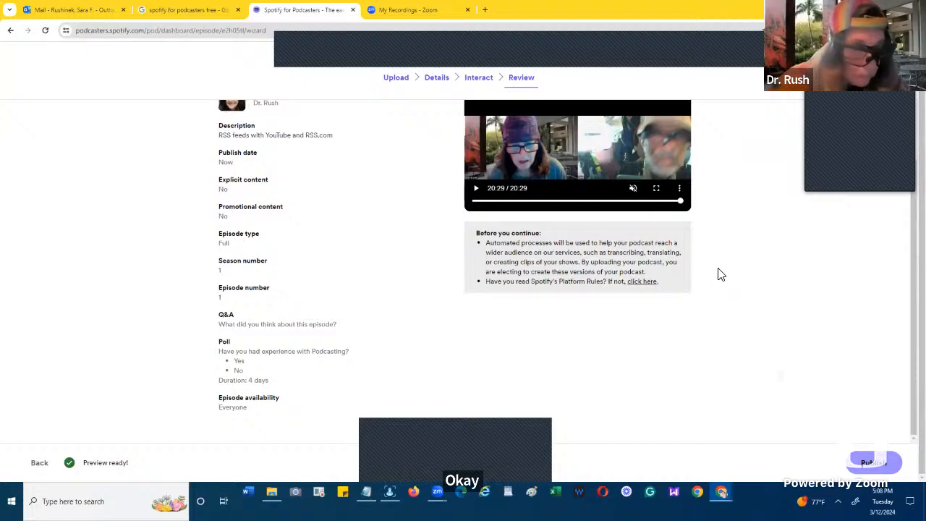
- Go back through the Interact stage to Episode Details for a recheck, and return to the Review stage
left_click(41, 462)
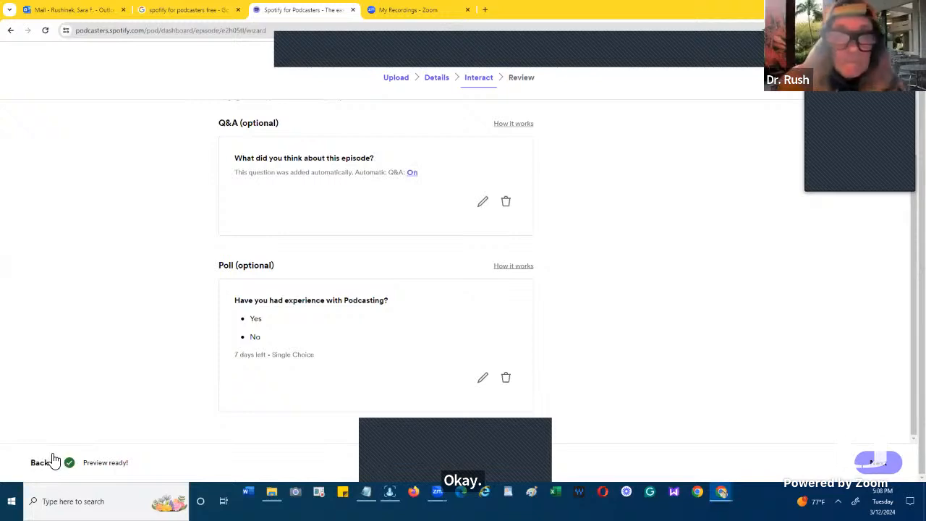
scroll(55, 461, "up", 1)
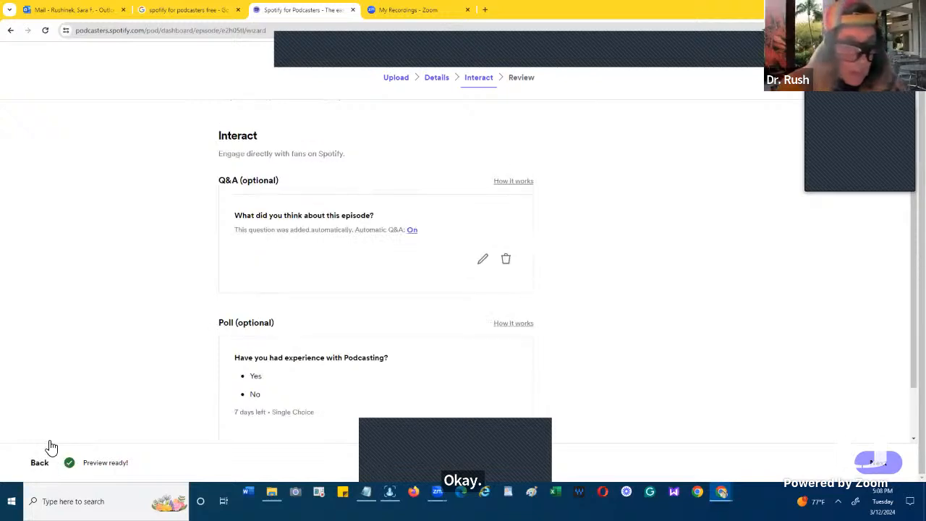
left_click(40, 463)
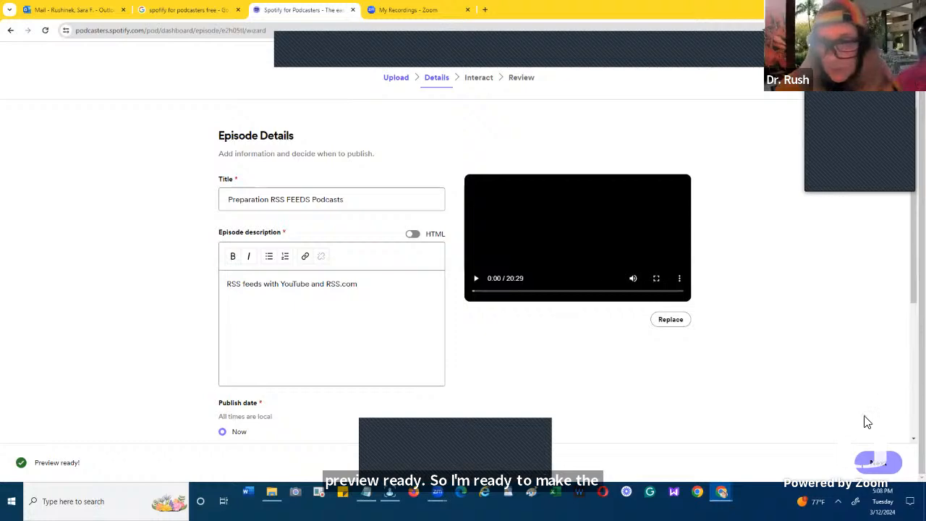
left_click(878, 466)
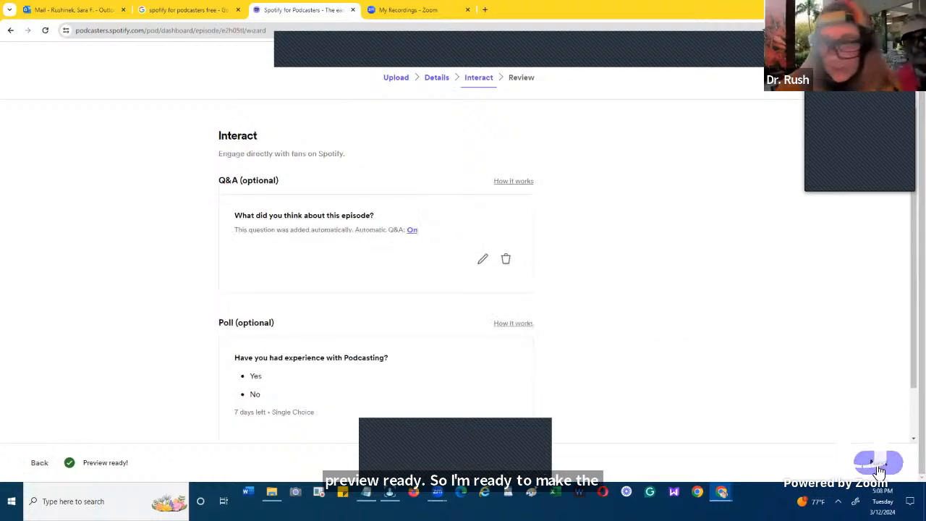
left_click(878, 464)
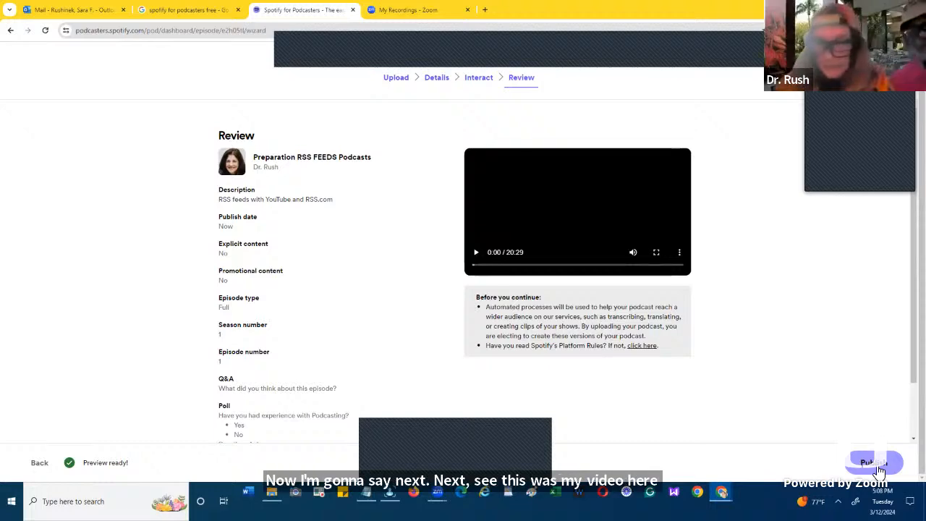
- Try to publish the episode and dismiss the email verification notice
left_click(872, 464)
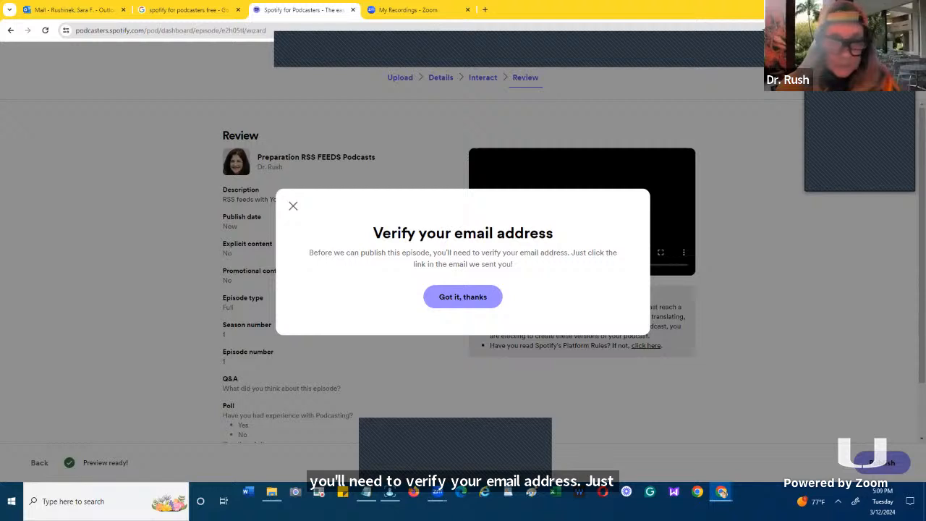
left_click(472, 285)
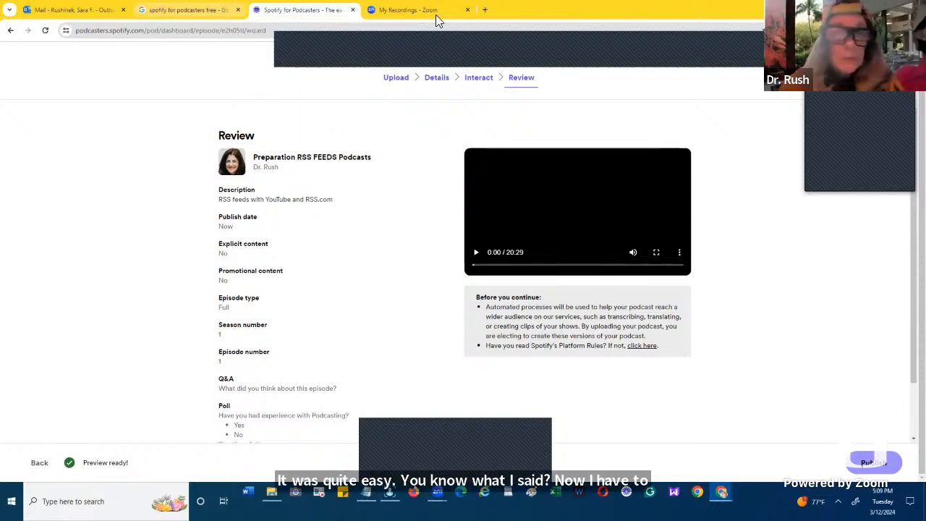
- Open the Gmail inbox at gmail.com in a new browser tab
left_click(486, 12)
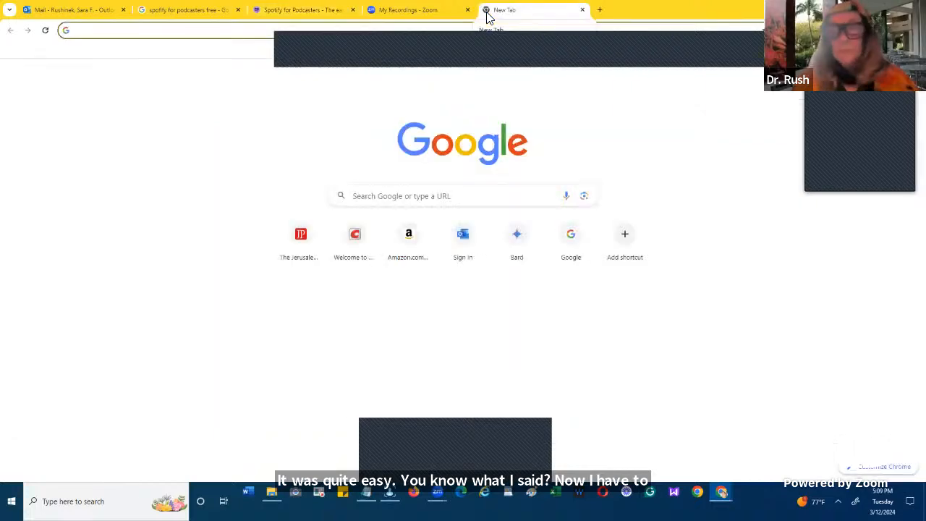
type("g")
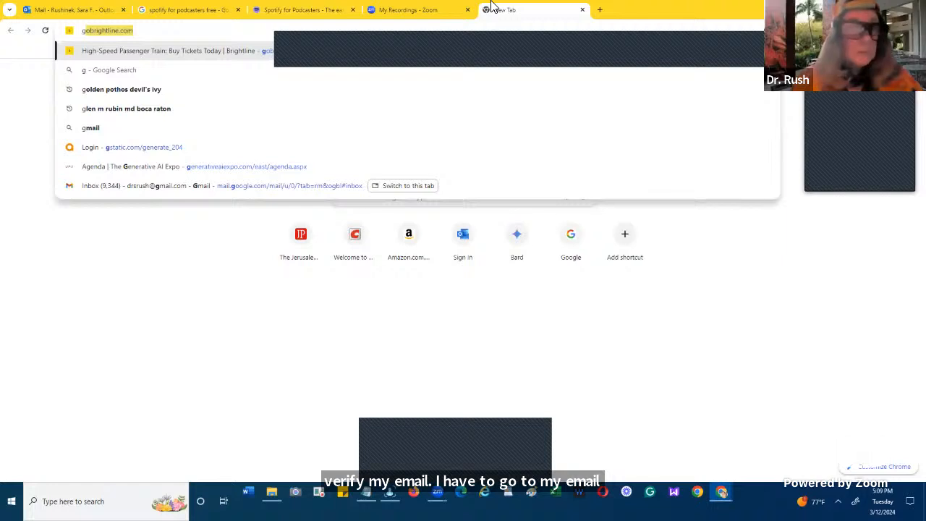
type("m")
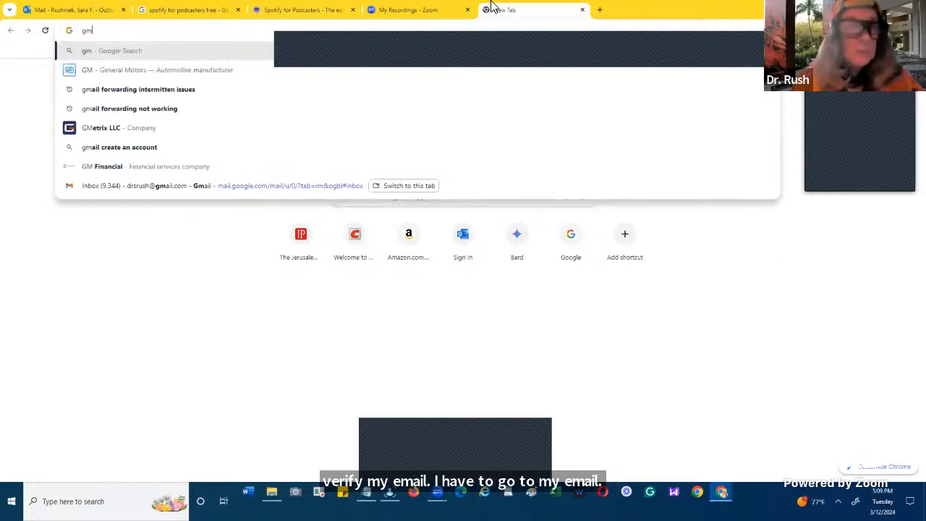
type("ail.co")
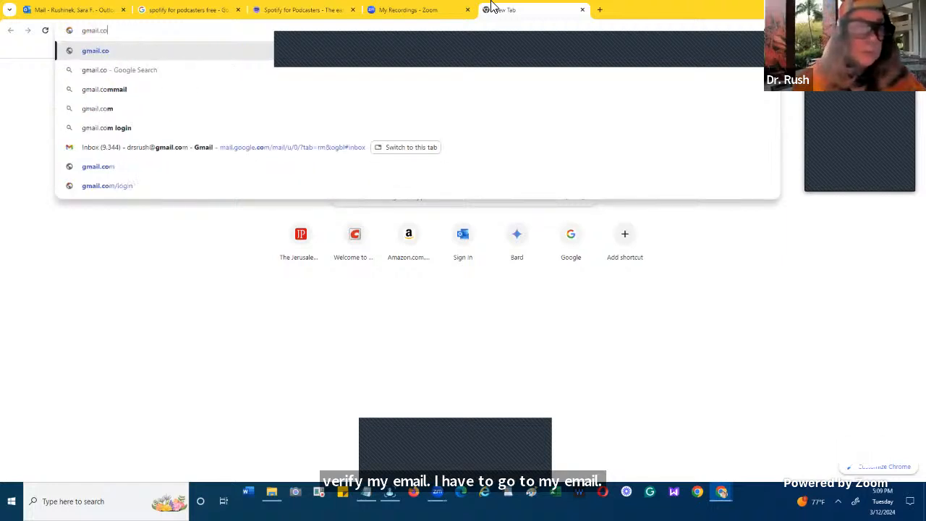
type("m")
key("Return")
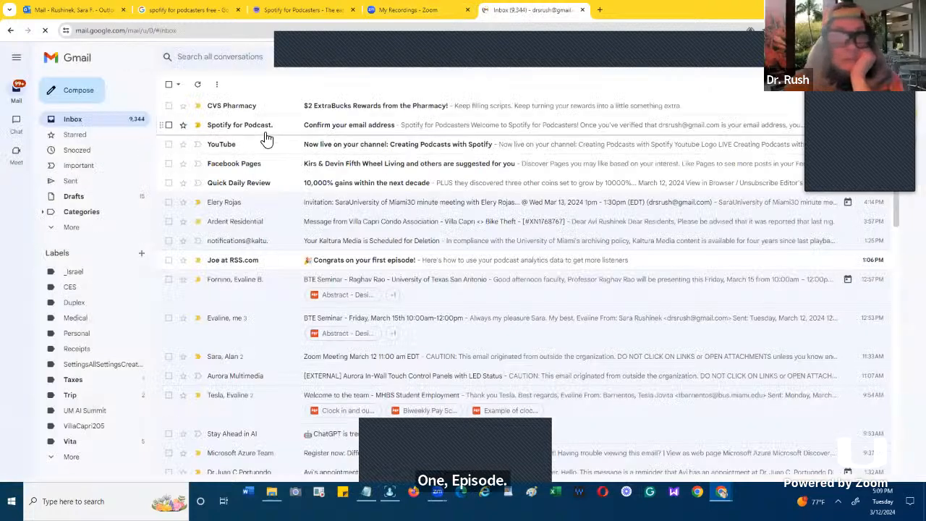
- Confirm the account's email address from the Spotify for Podcasters message and go back to the podcast dashboard home
left_click(265, 136)
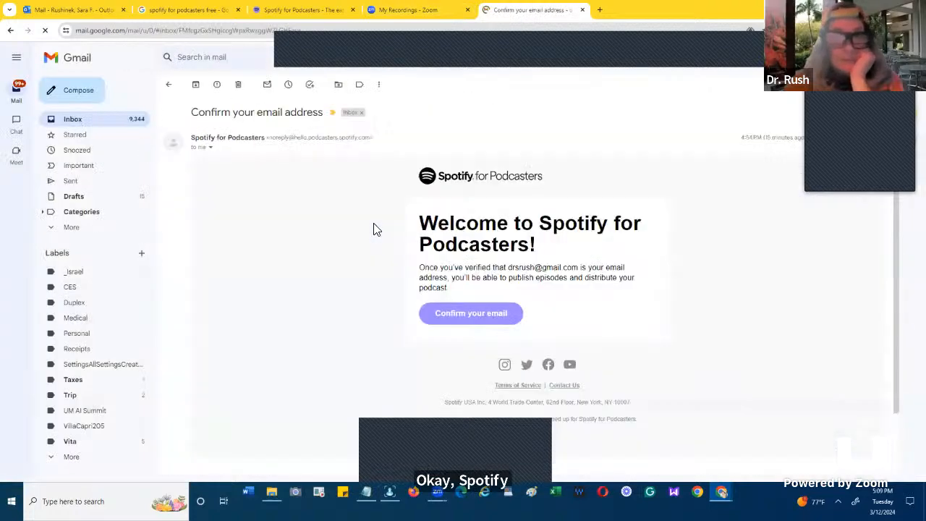
left_click(457, 309)
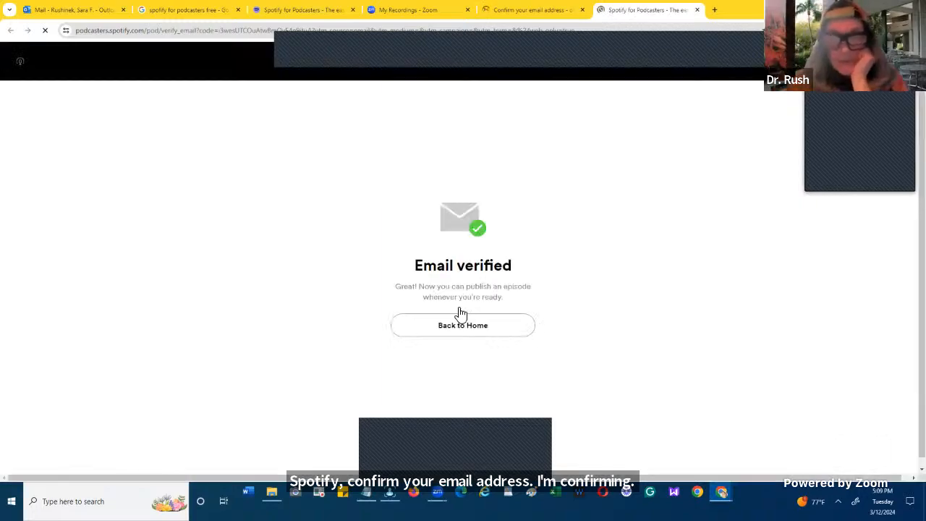
left_click(458, 326)
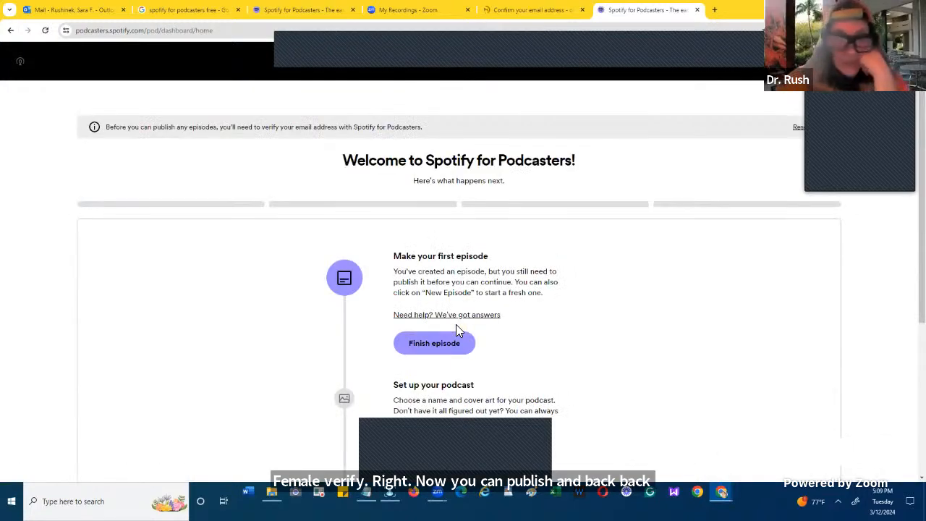
- Reopen the unfinished first episode from the dashboard and go through its publish date, explicit content and promotional content settings
scroll(456, 331, "down", 2)
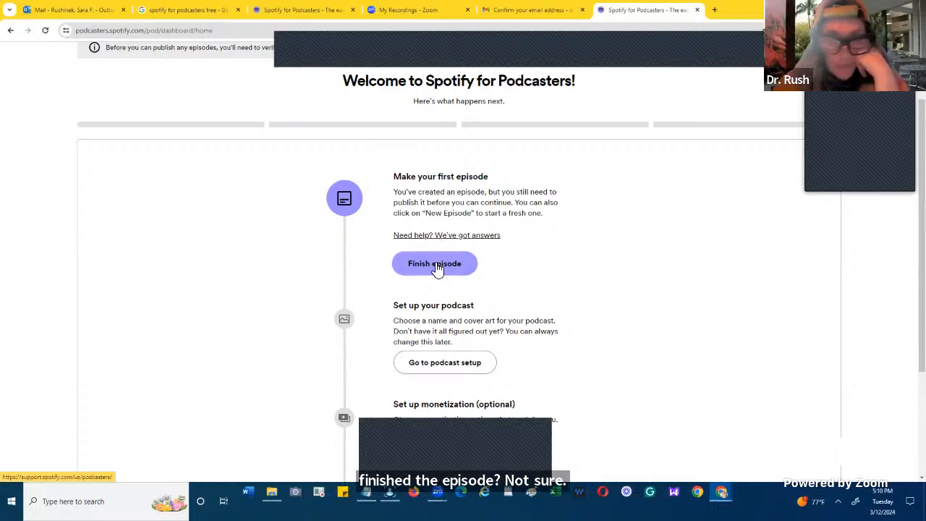
left_click(436, 266)
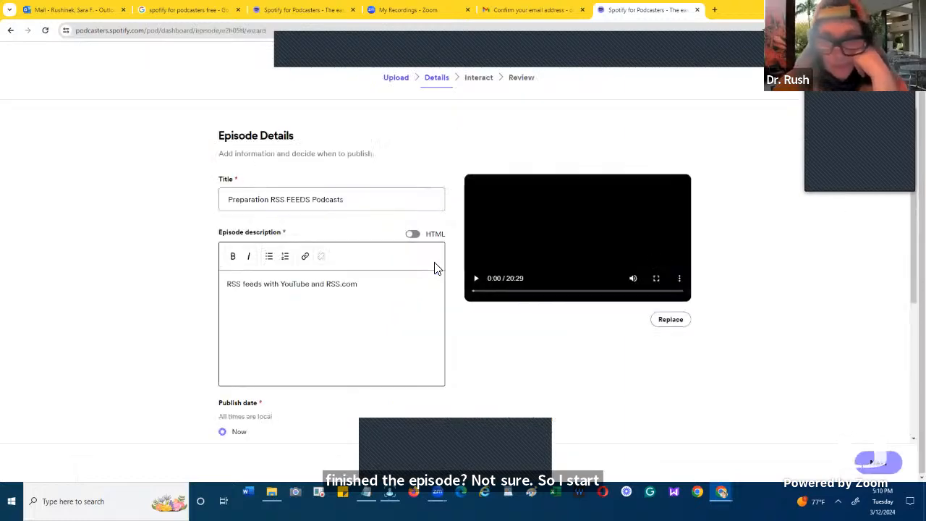
scroll(436, 267, "down", 2)
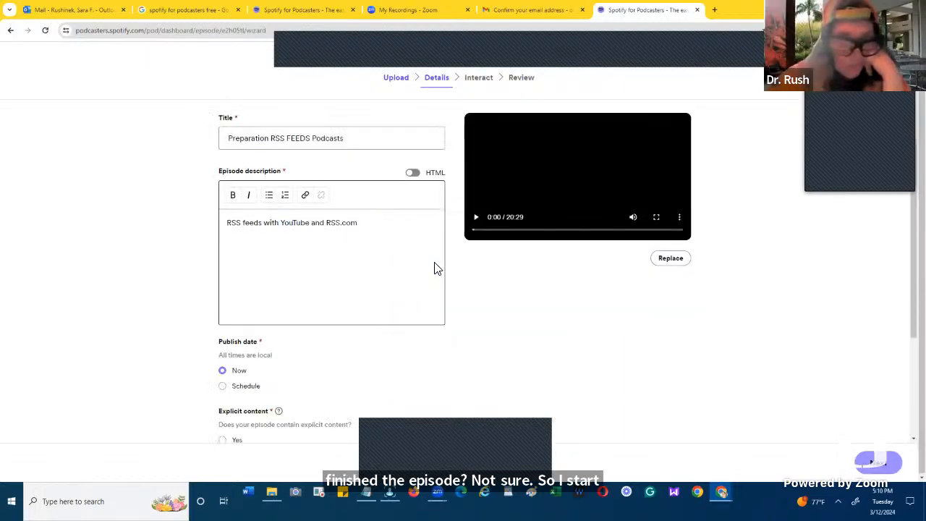
scroll(436, 267, "down", 1)
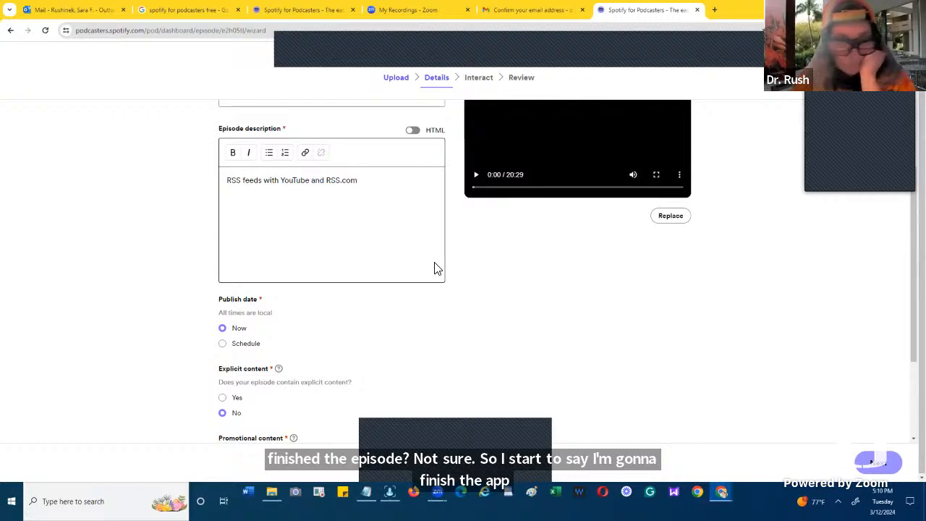
scroll(436, 268, "down", 1)
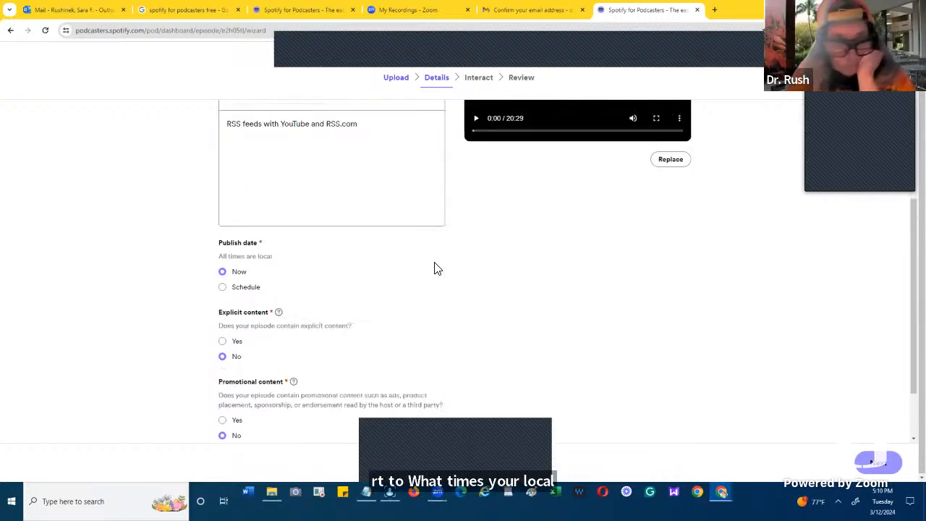
scroll(436, 267, "down", 1)
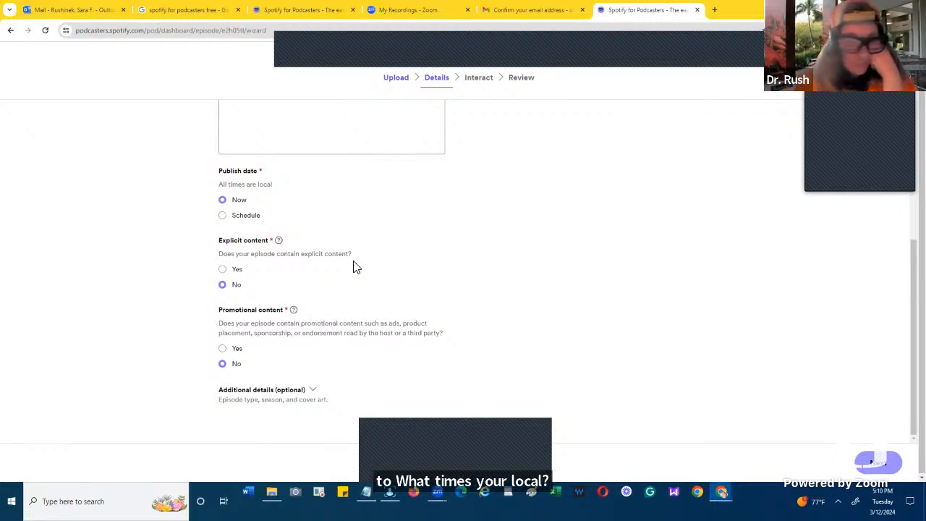
- Set the episode to publish on schedule for 03/12/2024 at 05:10 PM and continue to the interaction settings
left_click(223, 216)
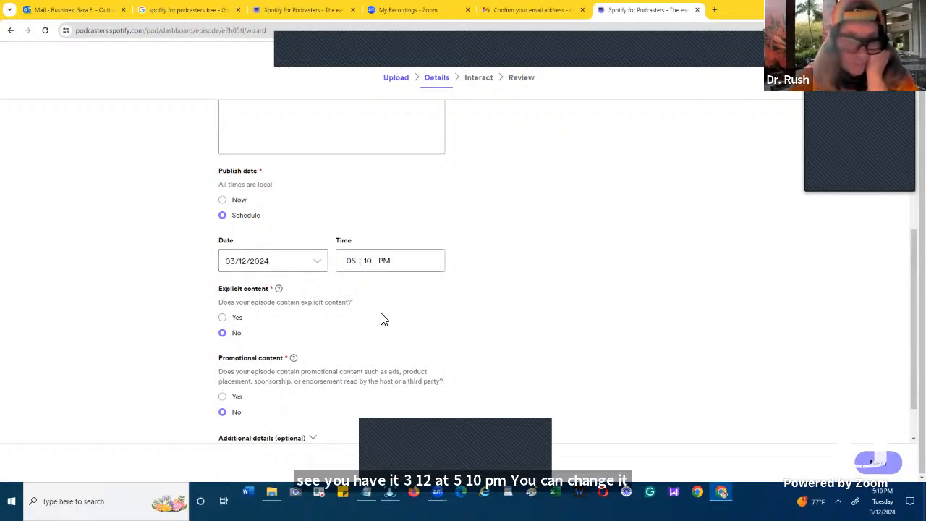
scroll(384, 320, "down", 1)
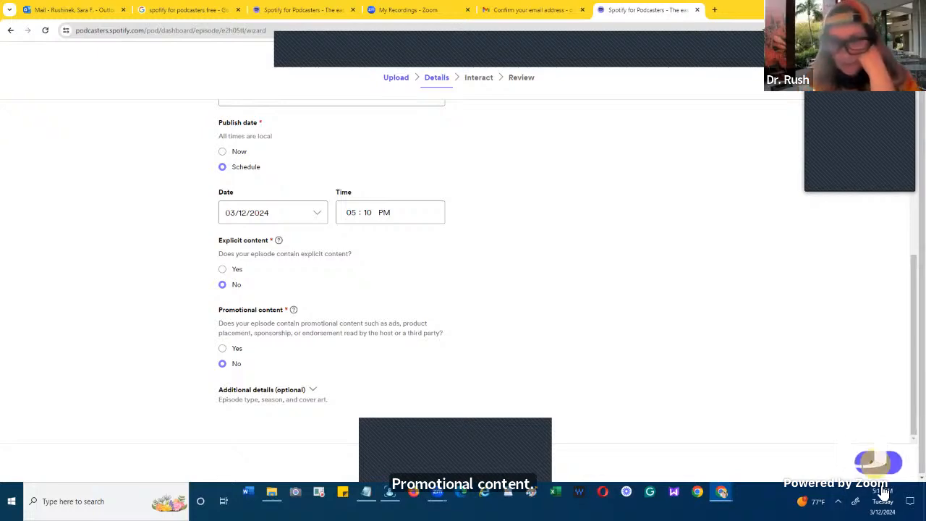
left_click(873, 466)
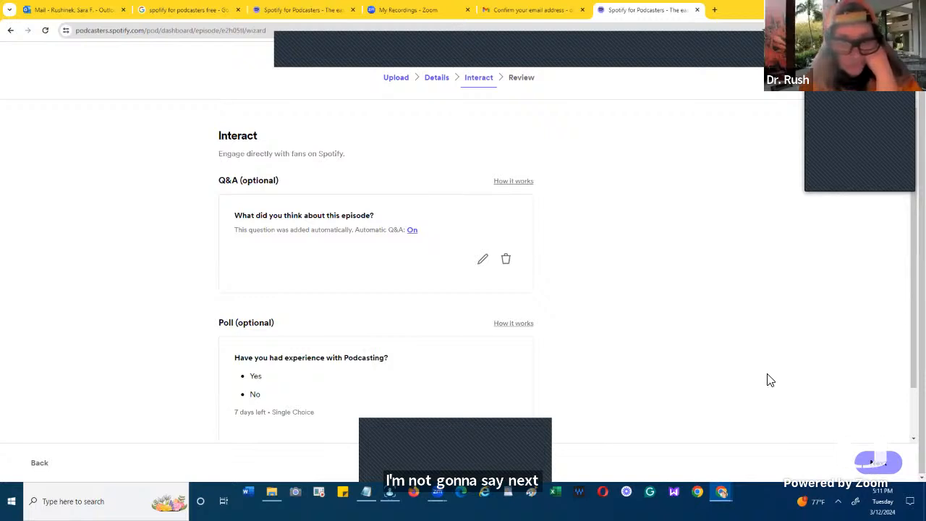
- Continue to the review, try to schedule the episode, and dismiss the email verification notice
left_click(878, 467)
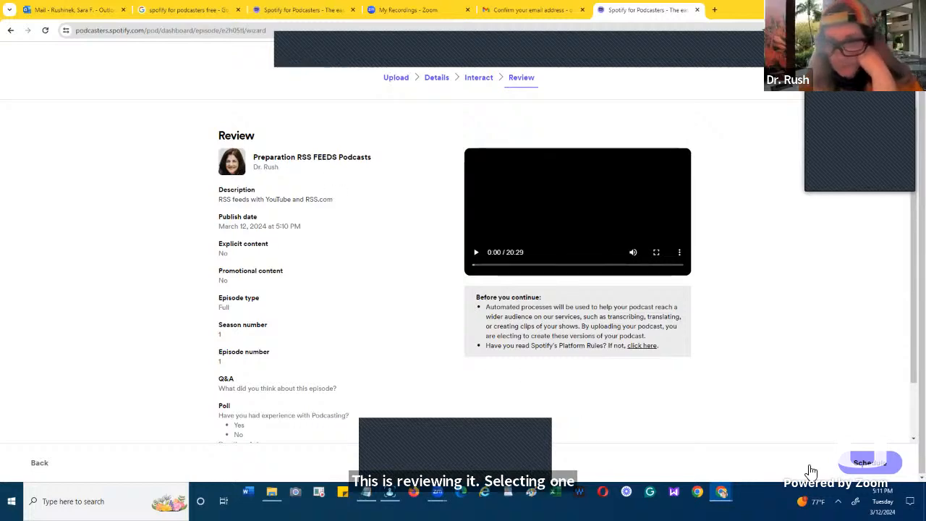
left_click(870, 466)
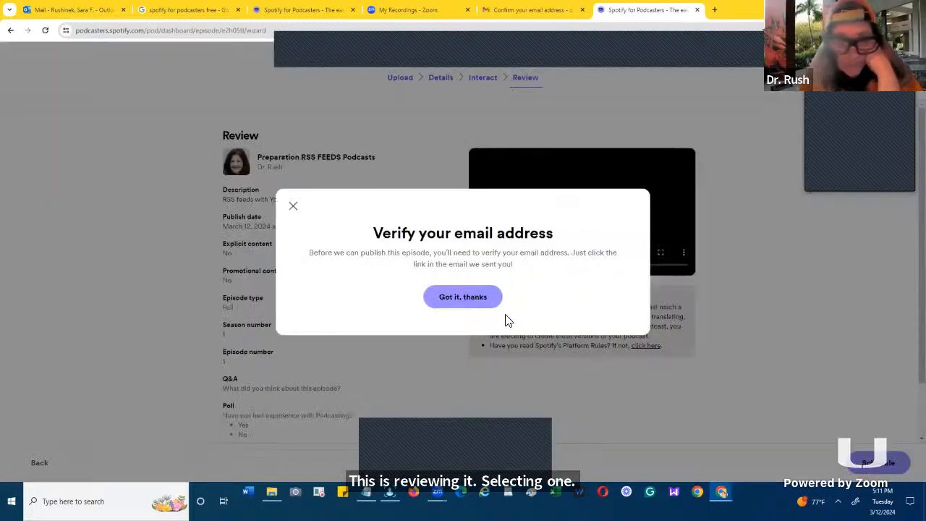
left_click(462, 298)
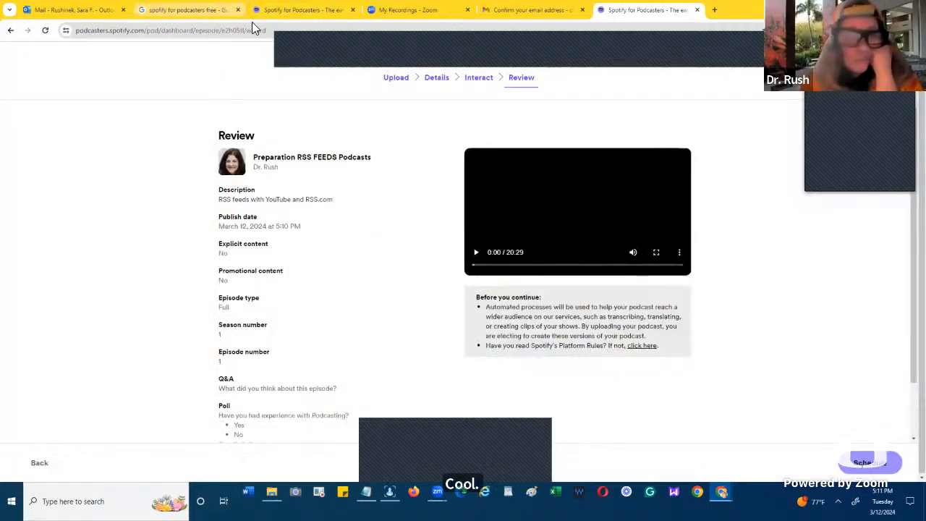
- Reopen the Spotify for Podcasters confirmation message in the Gmail inbox and confirm the account's email address from it
left_click(521, 11)
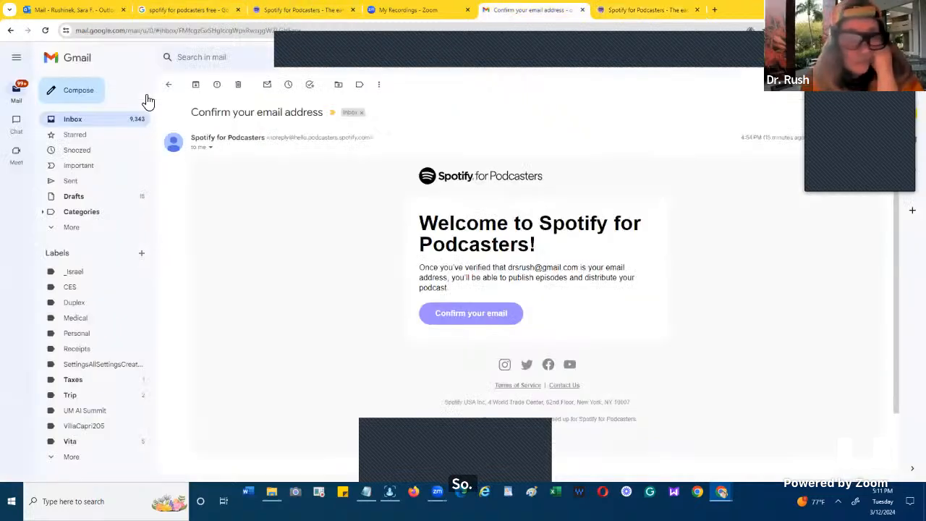
left_click(71, 119)
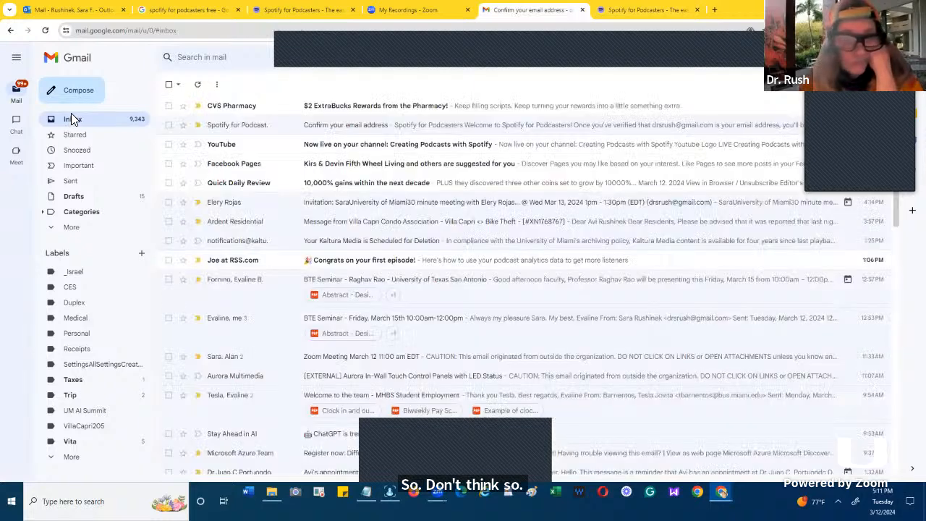
left_click(259, 128)
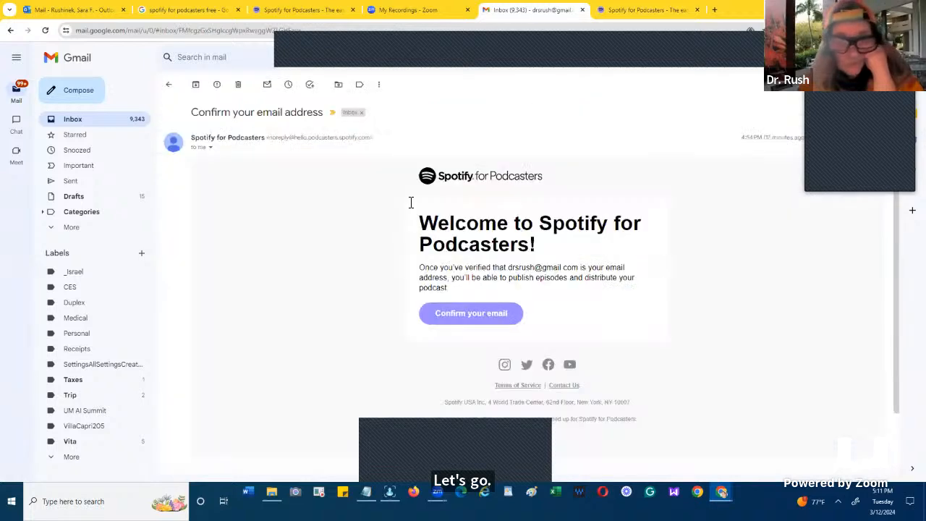
left_click(450, 313)
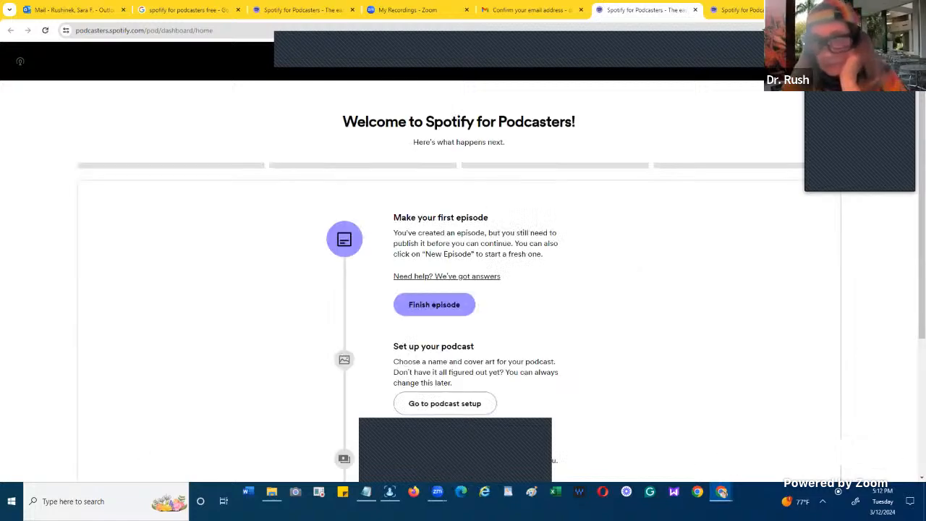
- Reopen the unfinished episode from the podcast dashboard and go through its details, from the title to the promotional content setting
scroll(506, 232, "down", 3)
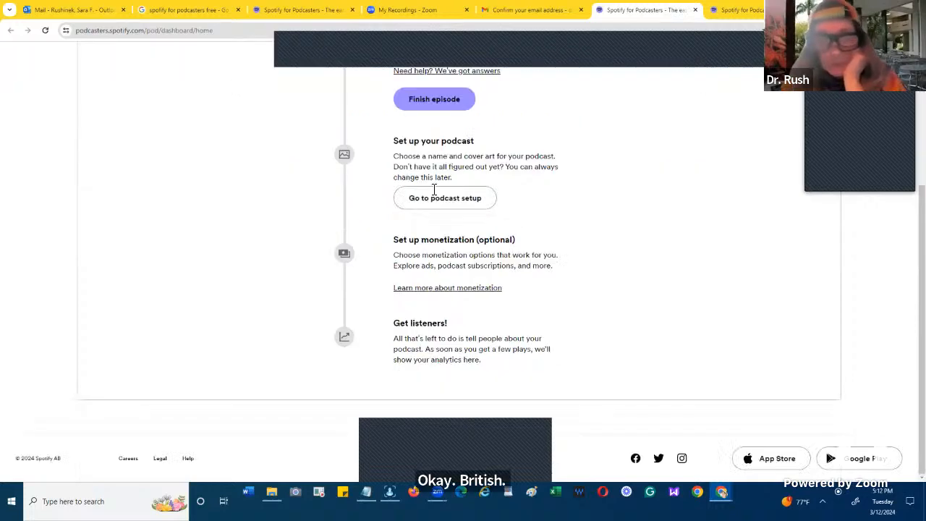
left_click(432, 102)
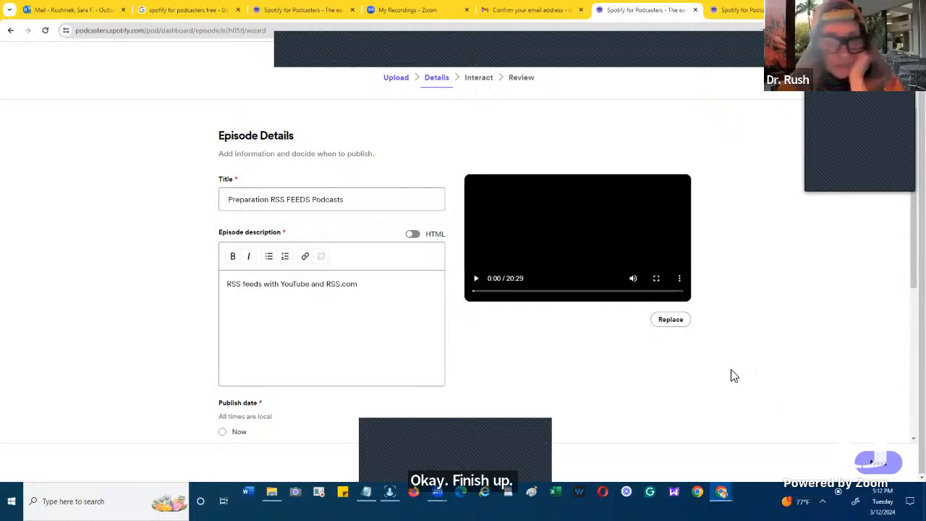
scroll(731, 374, "down", 1)
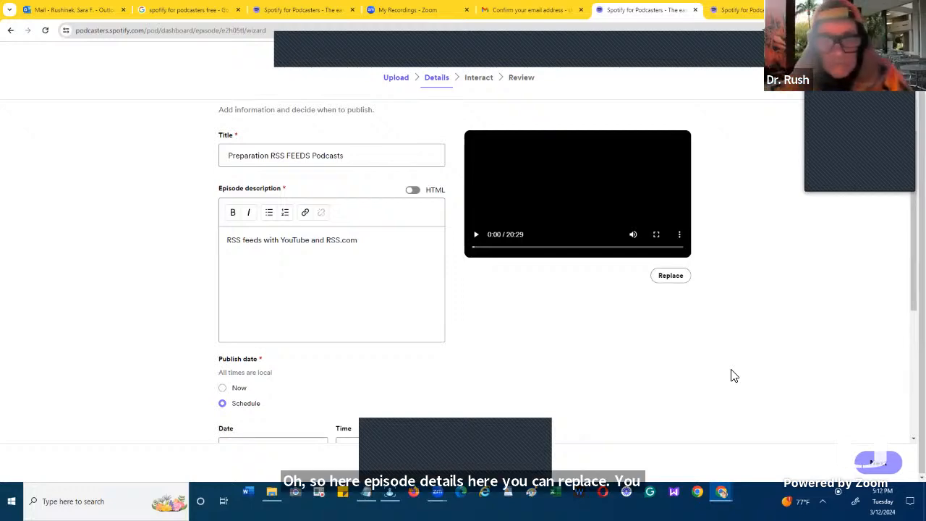
scroll(730, 375, "down", 1)
scroll(730, 375, "down", 2)
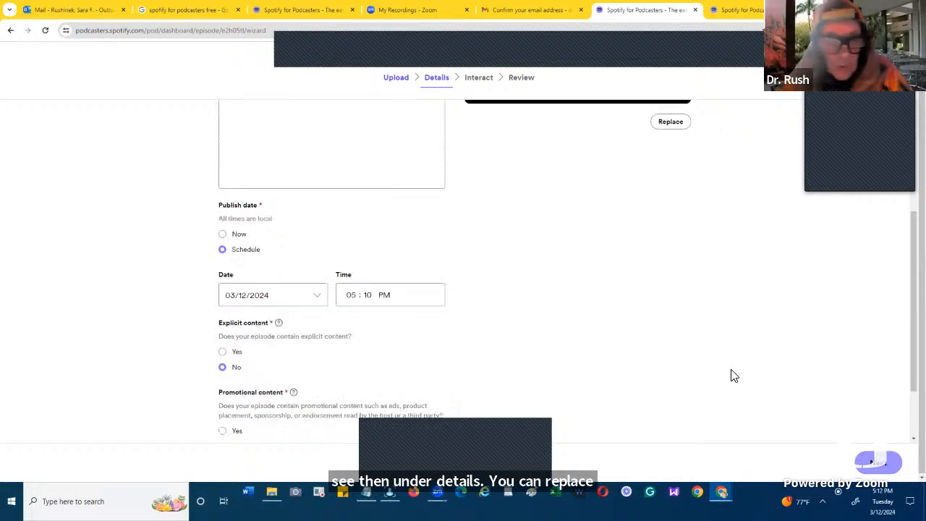
scroll(731, 375, "down", 1)
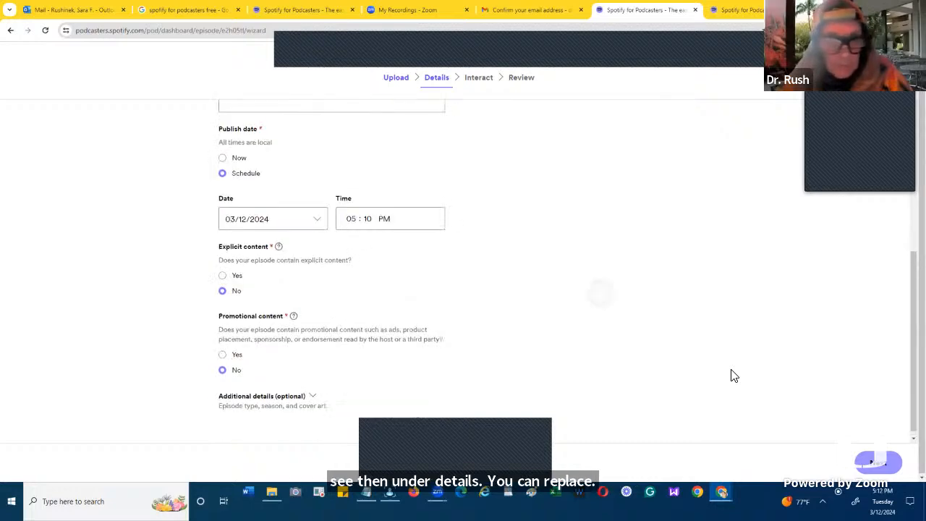
scroll(731, 375, "up", 1)
scroll(730, 375, "up", 2)
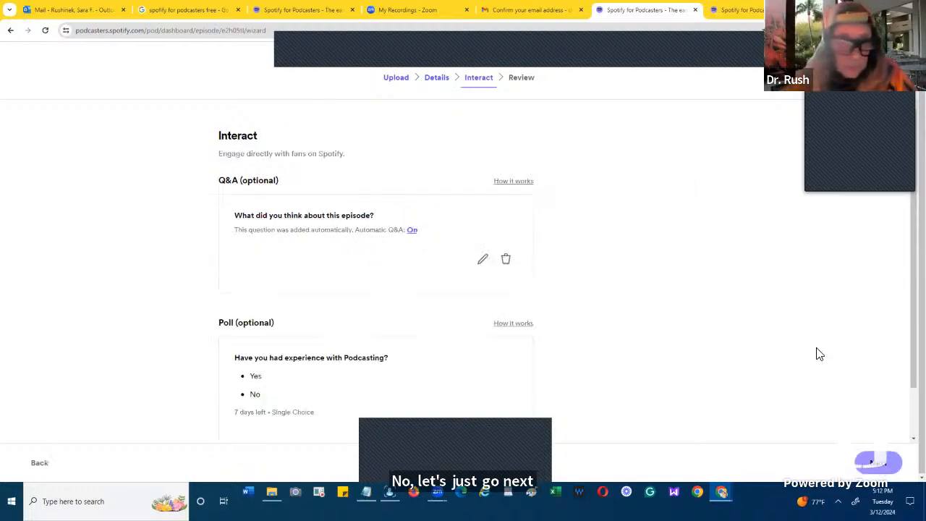
- Proceed past the episode's Q&A and poll settings to the review and submit the episode for scheduling
scroll(810, 378, "down", 1)
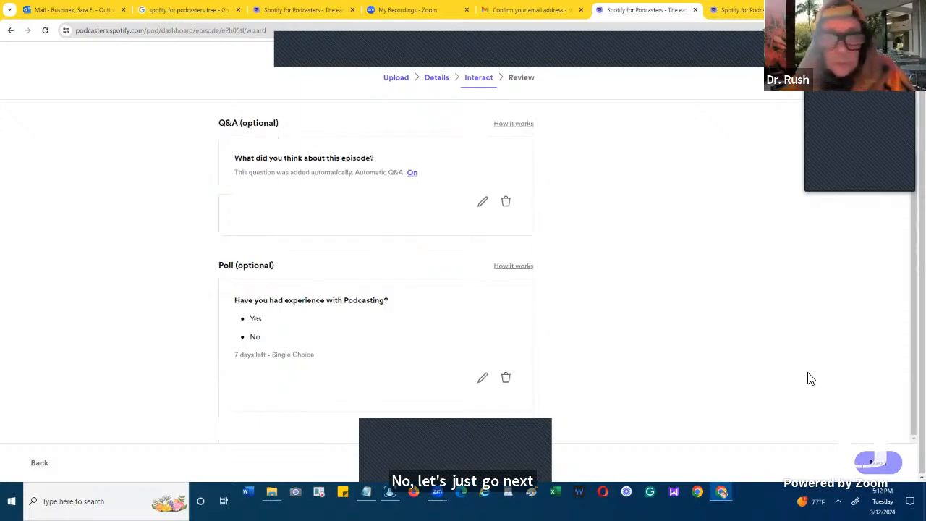
left_click(873, 467)
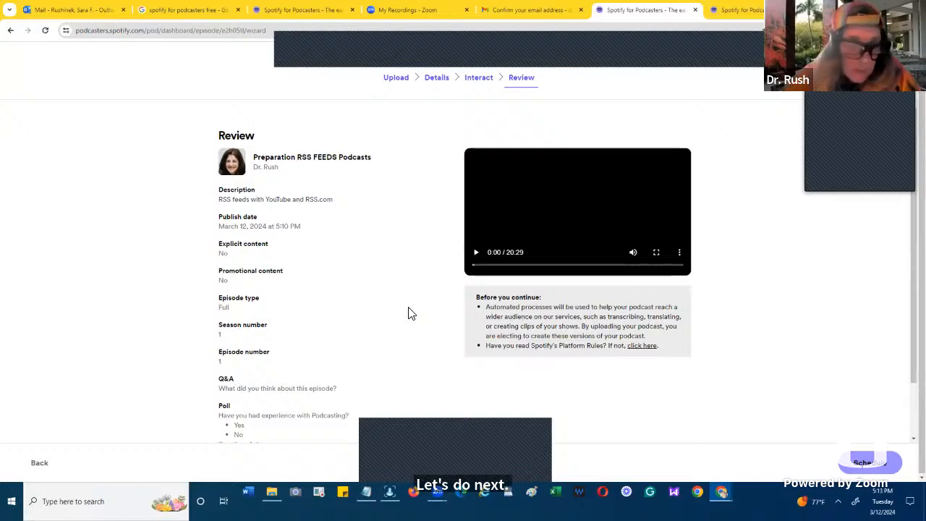
scroll(409, 313, "down", 1)
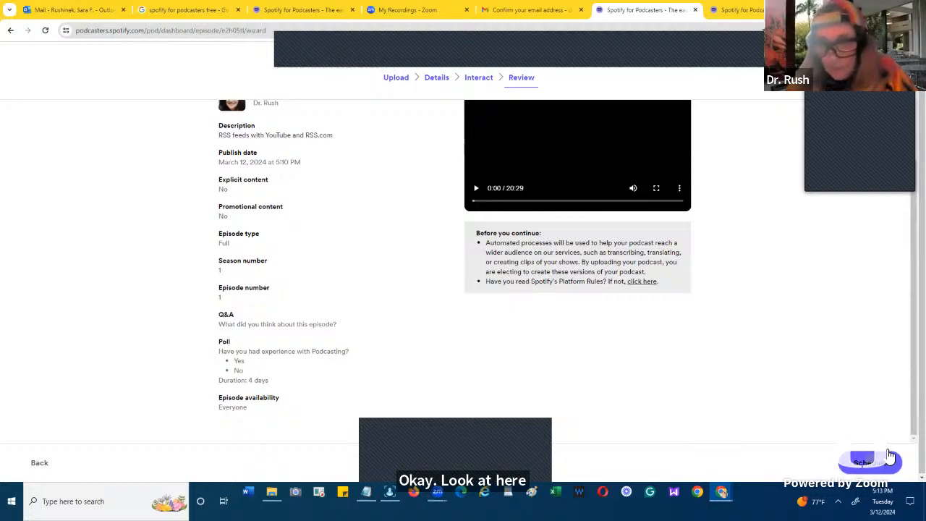
left_click(872, 465)
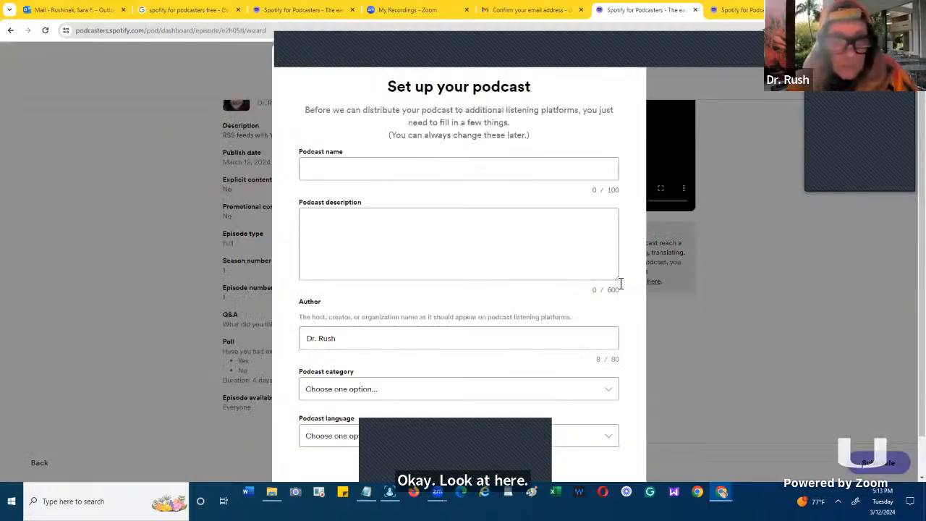
- Copy the topic "Preparation RSS FEEDS Podcasts youtube and rss.com" from the Zoom cloud recordings list
left_click(497, 222)
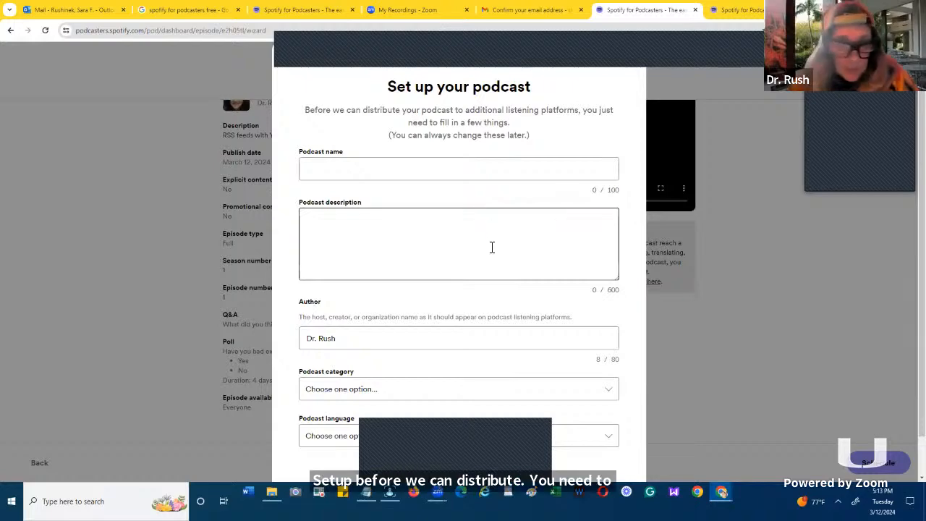
scroll(492, 248, "down", 1)
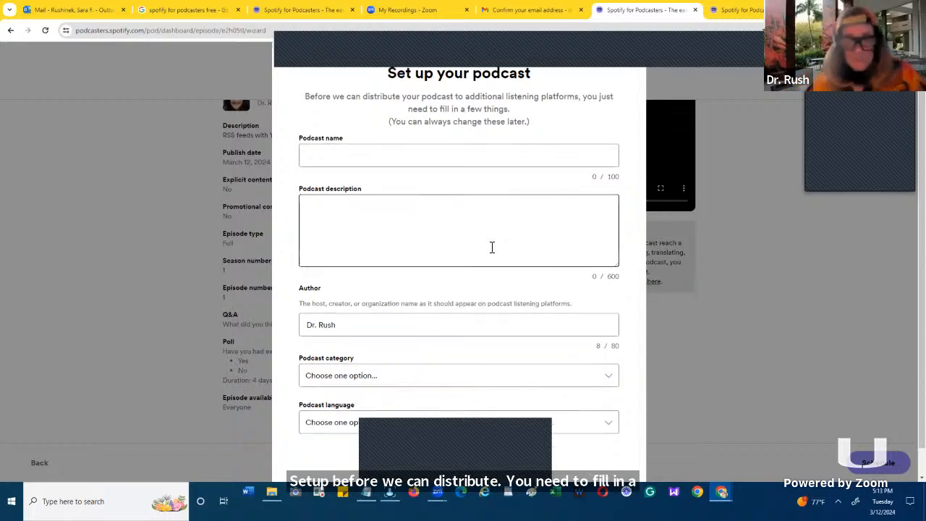
left_click(365, 494)
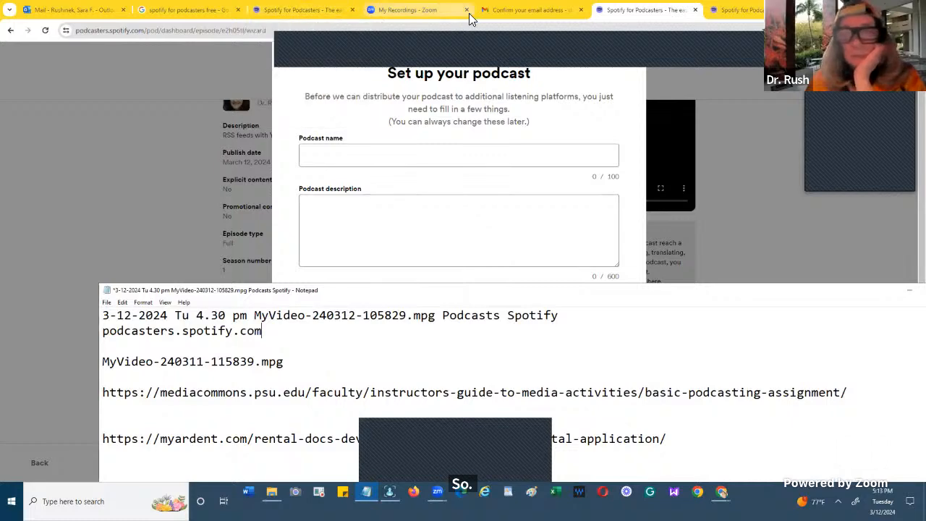
mouse_move(432, 9)
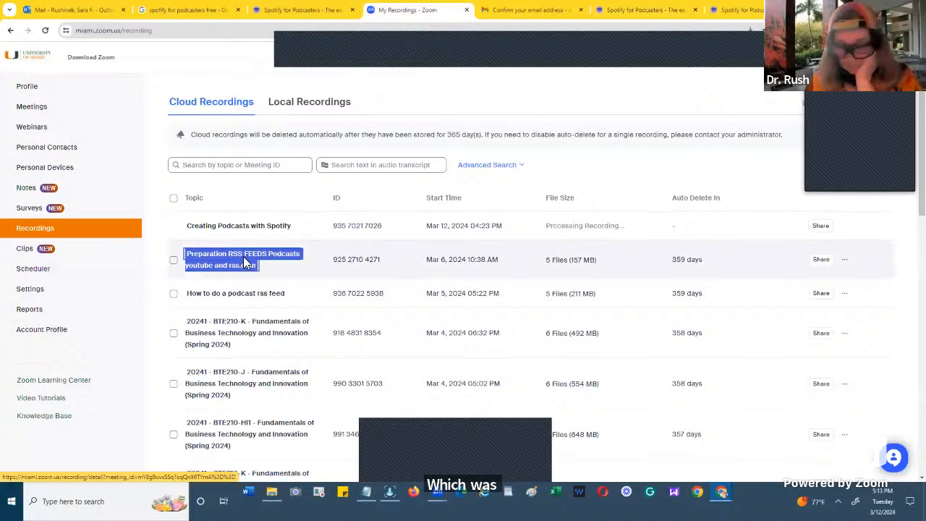
right_click(240, 259)
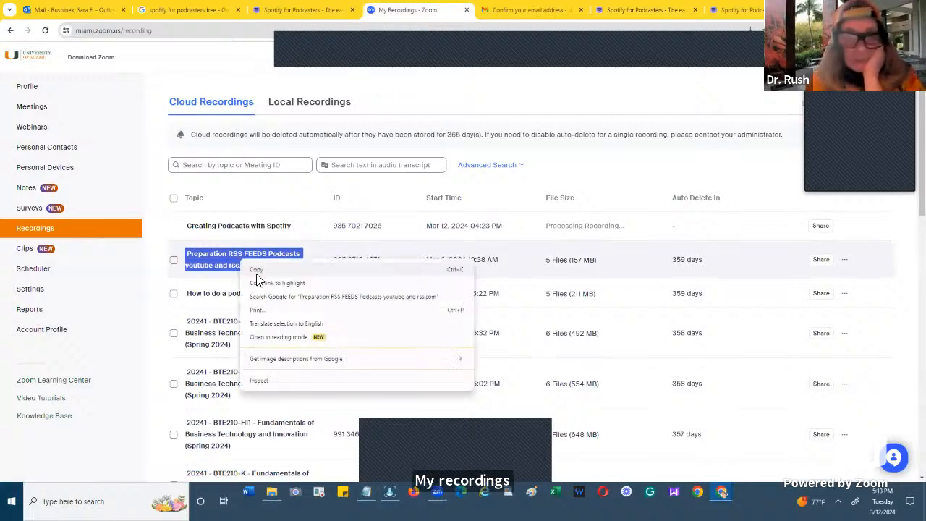
left_click(260, 270)
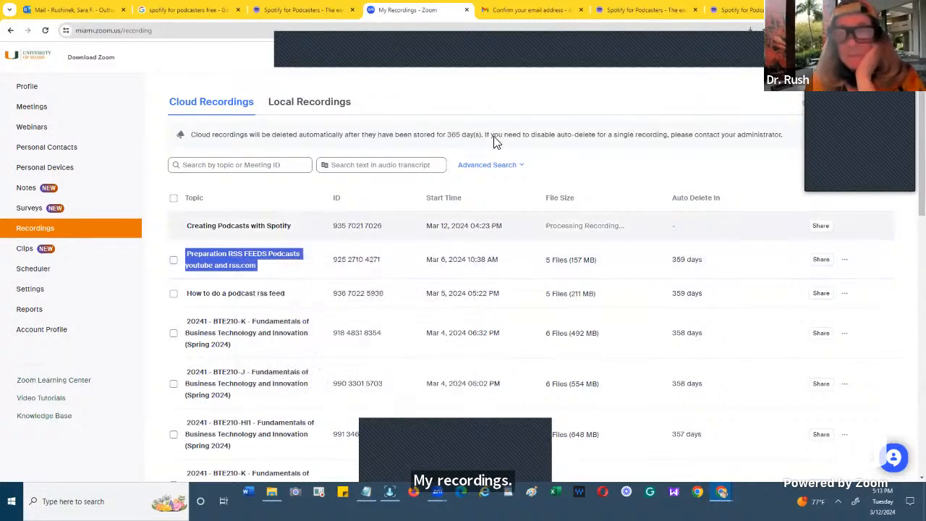
- Return to the podcast setup form and paste the copied recording topic as the podcast name
left_click(721, 11)
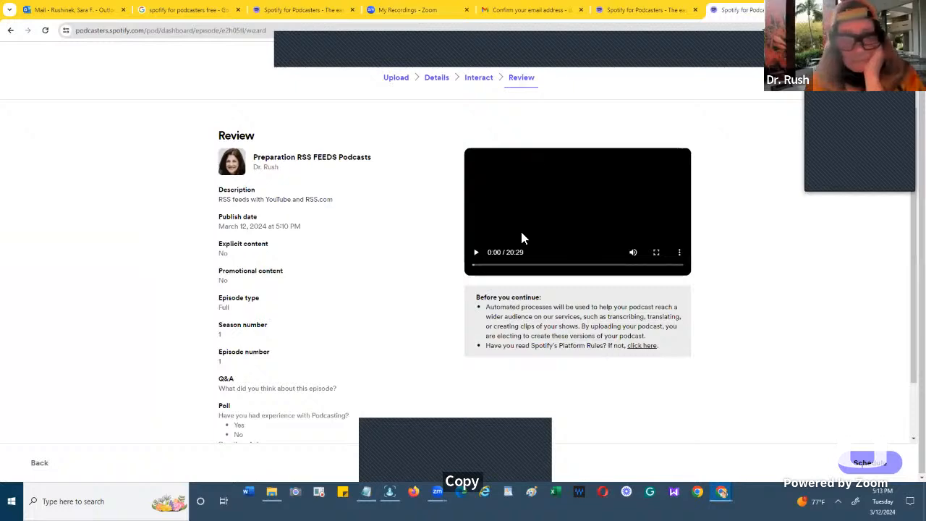
scroll(518, 242, "down", 1)
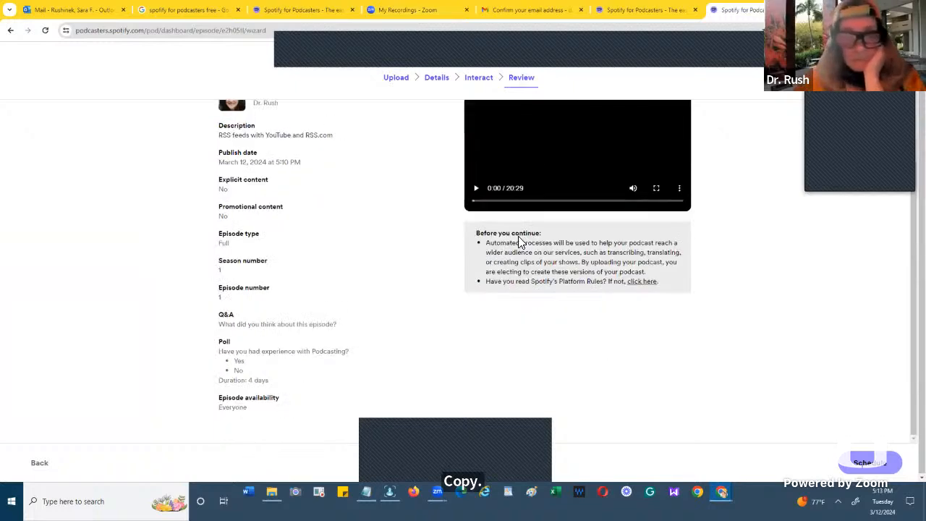
left_click(600, 10)
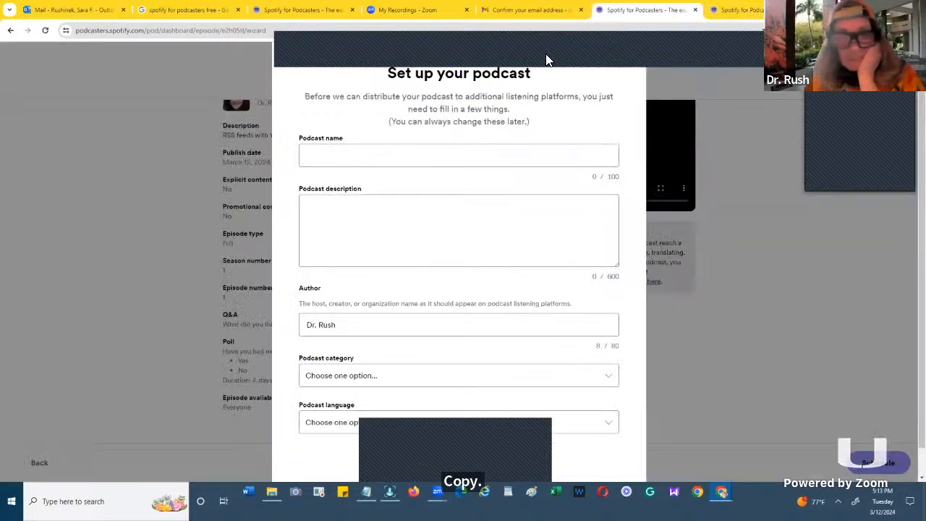
left_click(357, 151)
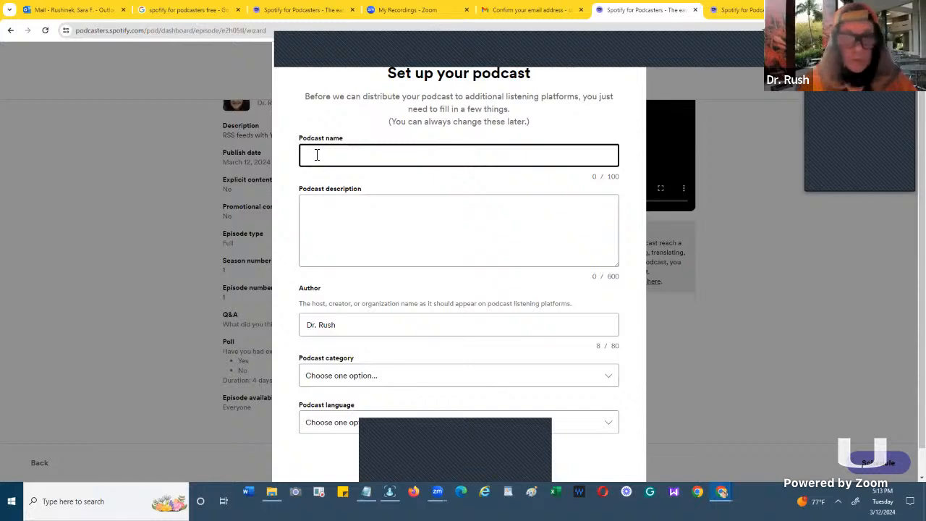
key("ctrl+v")
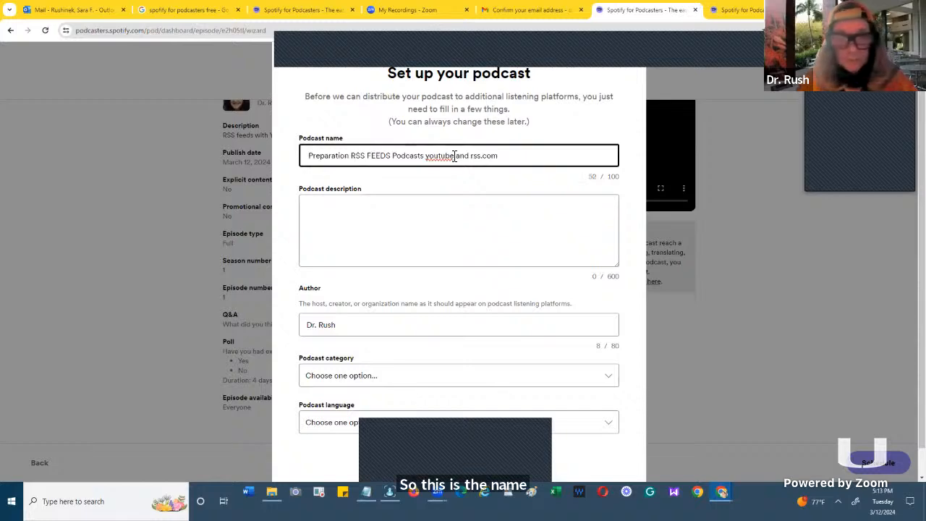
- Shorten the podcast name to "Preparation RSS FEEDS Podcasts"
left_click(502, 155)
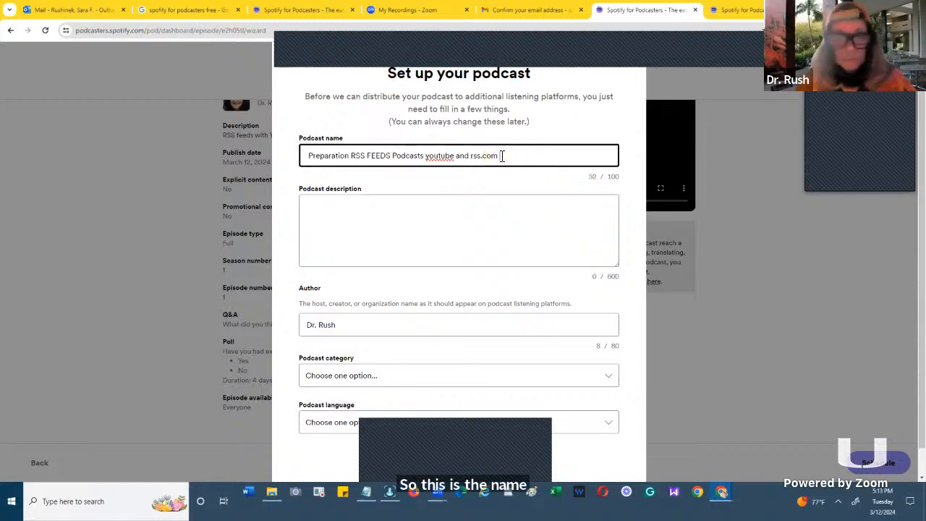
key("BackSpace")
key("BackSpace")
key("BackSpace")
key("BackSpace")
key("BackSpace")
key("BackSpace")
key("BackSpace")
key("BackSpace")
key("BackSpace")
key("BackSpace")
key("BackSpace")
key("BackSpace")
key("BackSpace")
key("BackSpace")
key("BackSpace")
key("BackSpace")
key("BackSpace")
key("BackSpace")
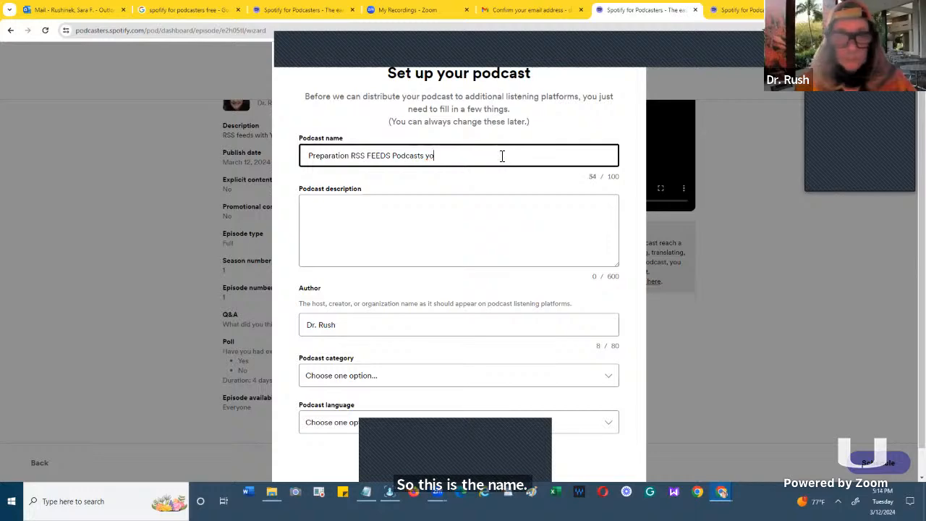
key("BackSpace")
key("BackSpace")
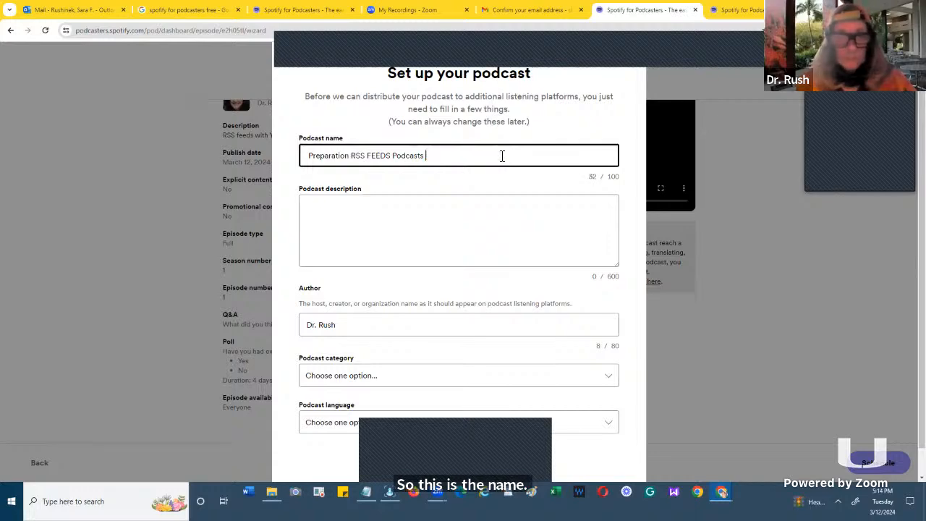
- Enter "This Podcast demonstrates using YouTube and RSS.com" as the podcast description
left_click(413, 201)
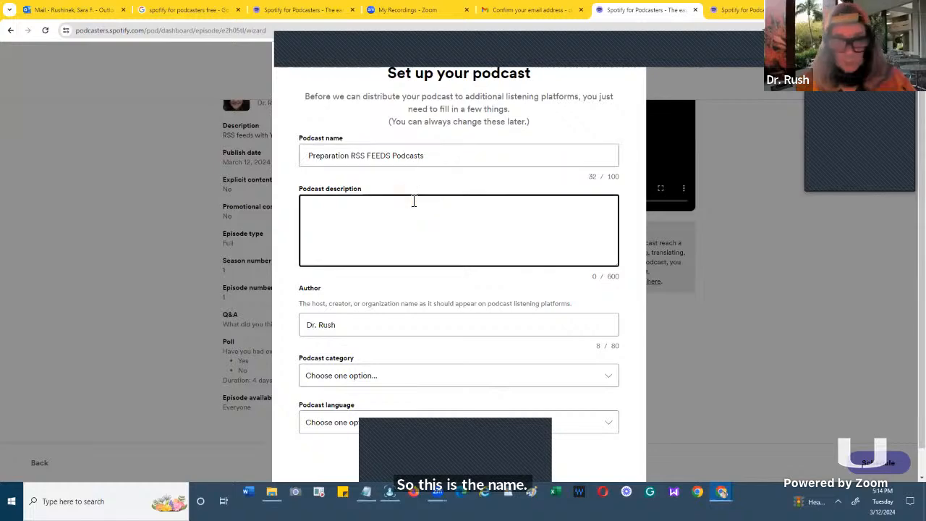
type("u")
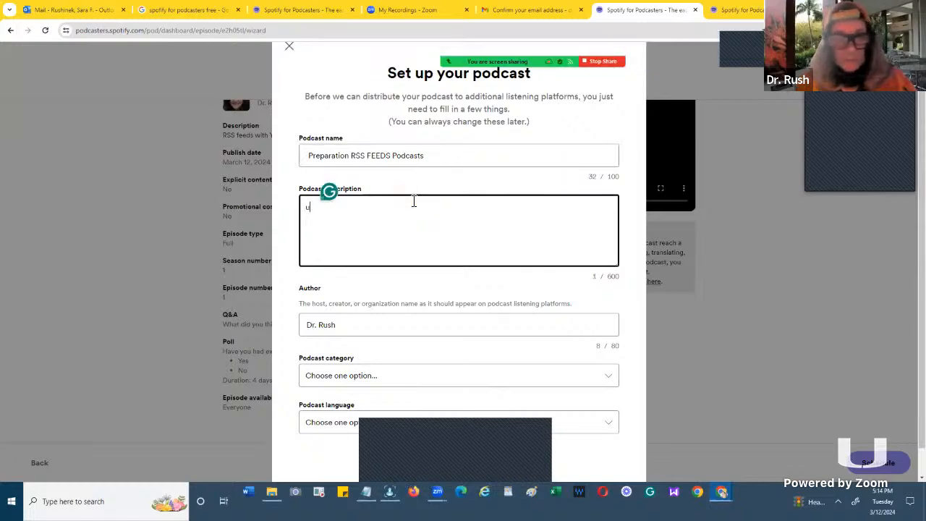
key("BackSpace")
type("This ")
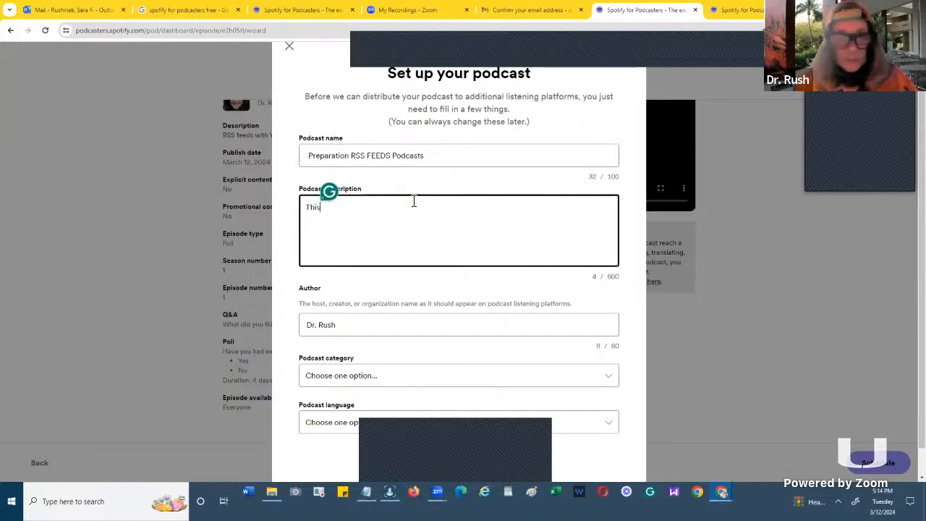
type("Po")
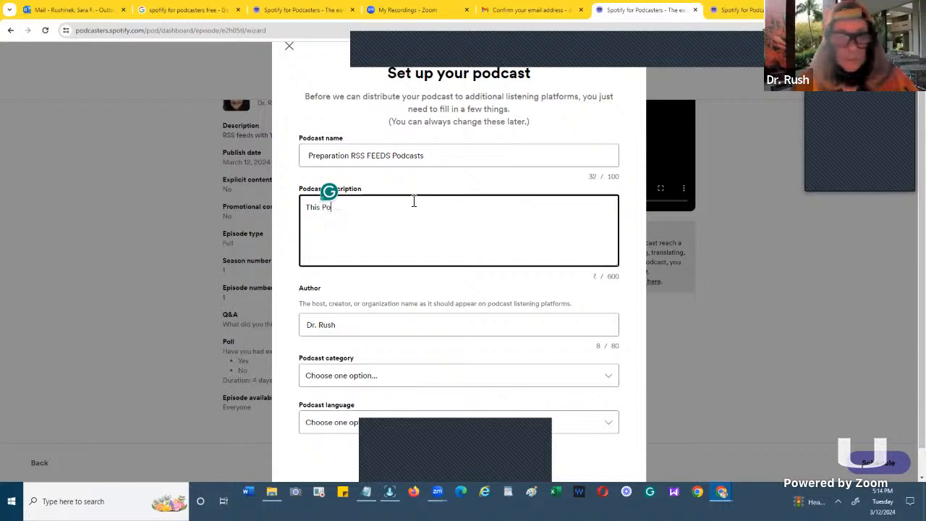
type("dcast ")
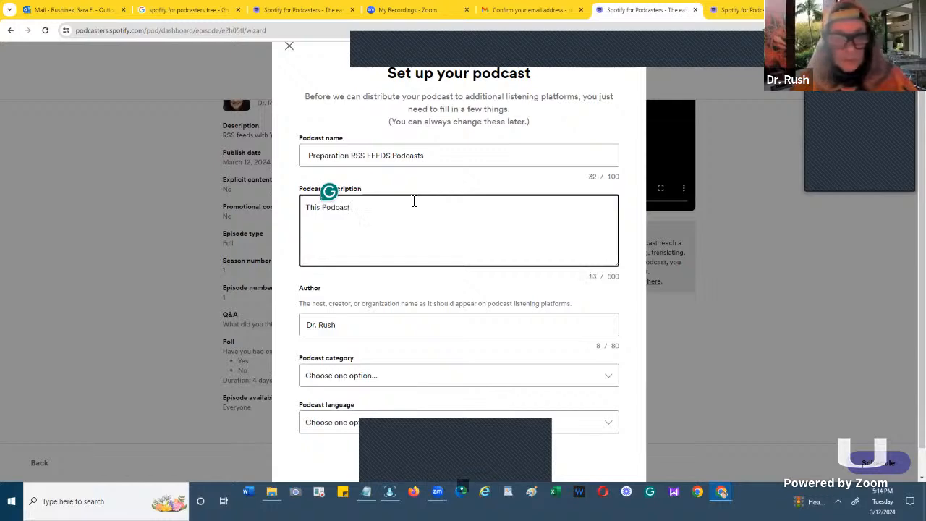
type("use")
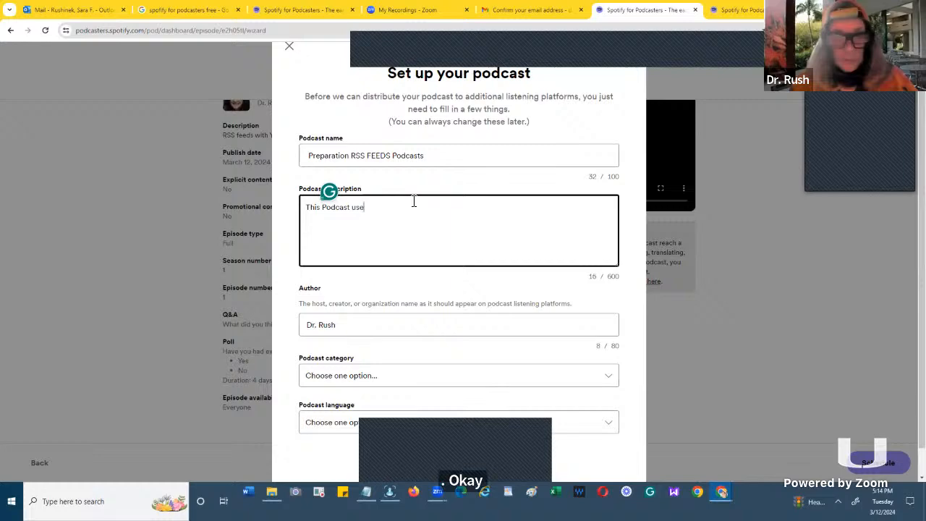
key("BackSpace")
key("BackSpace")
key("BackSpace")
type("de")
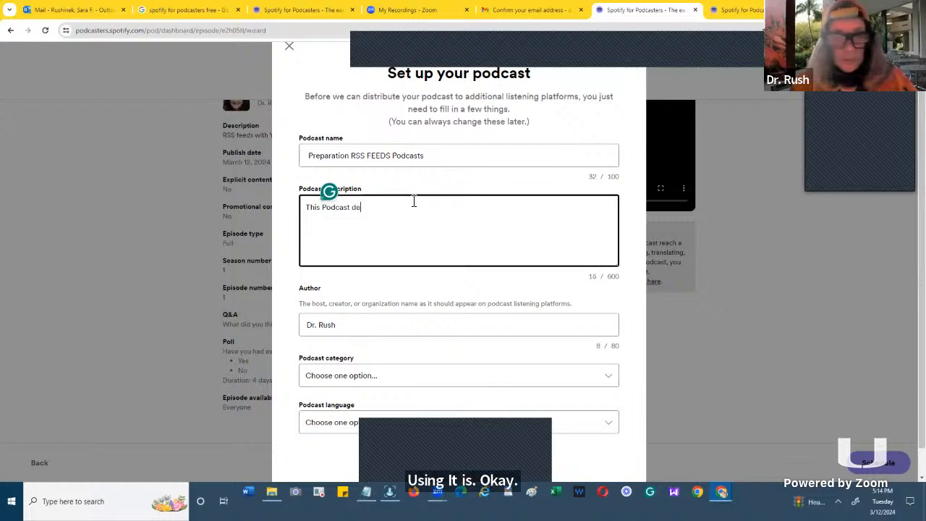
type("monstrates usi")
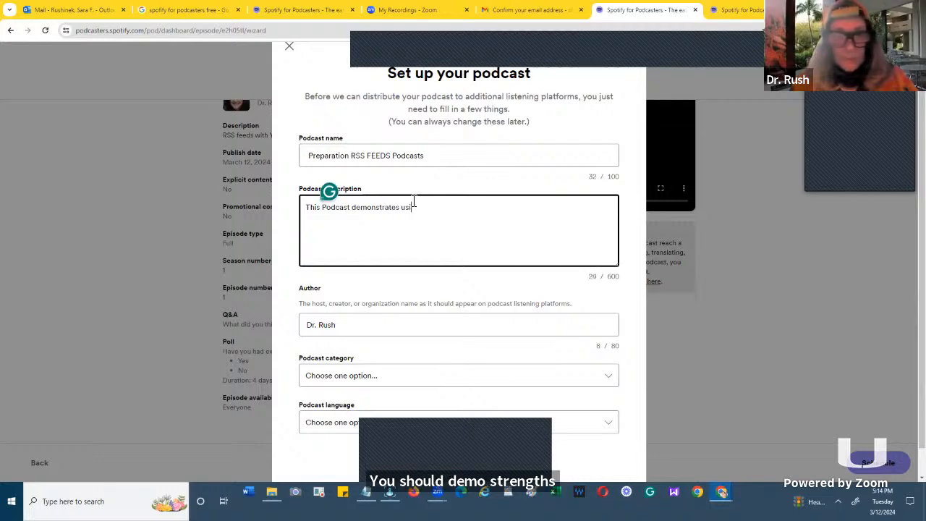
type("ngs")
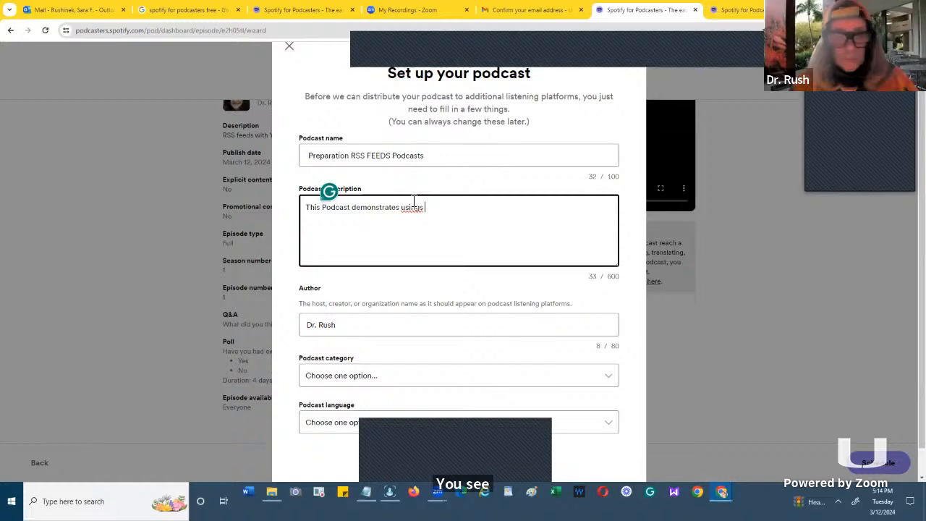
key("BackSpace")
key("BackSpace")
type("You")
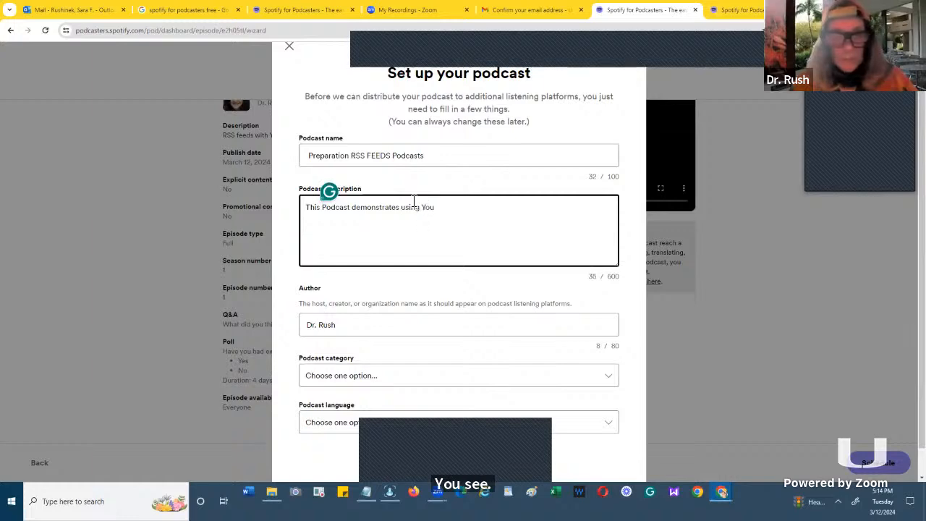
type("Tube")
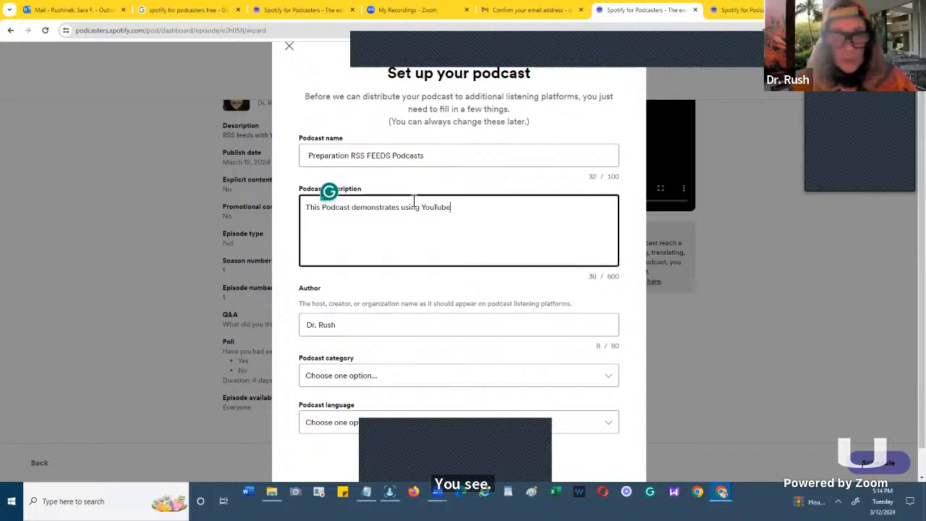
type(" and R")
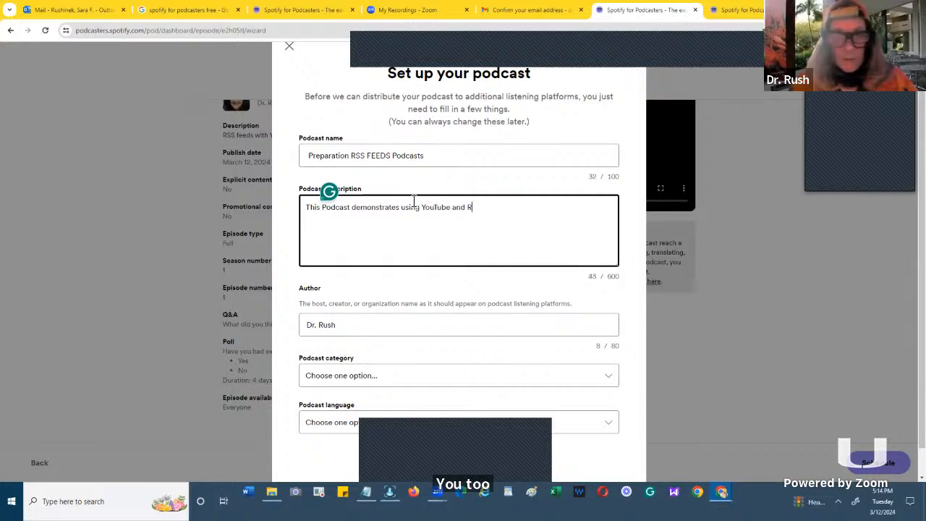
type("SS")
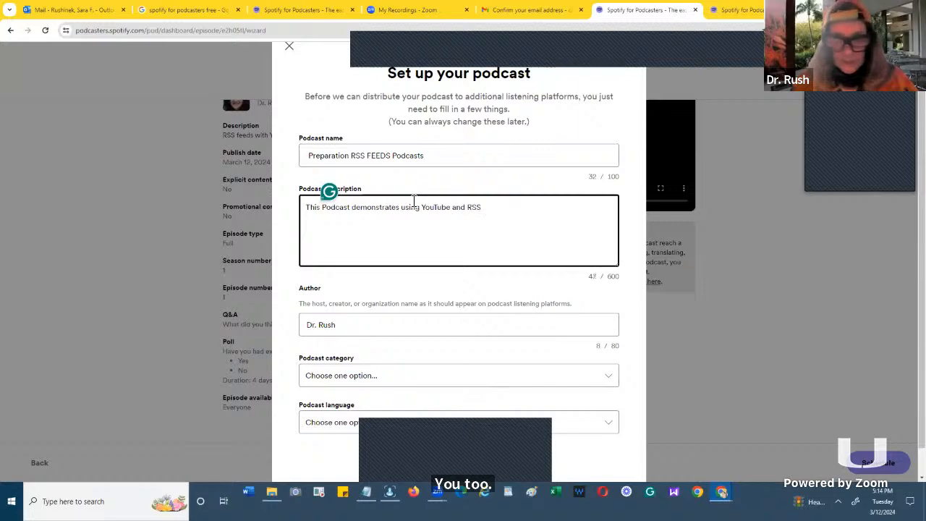
type(".")
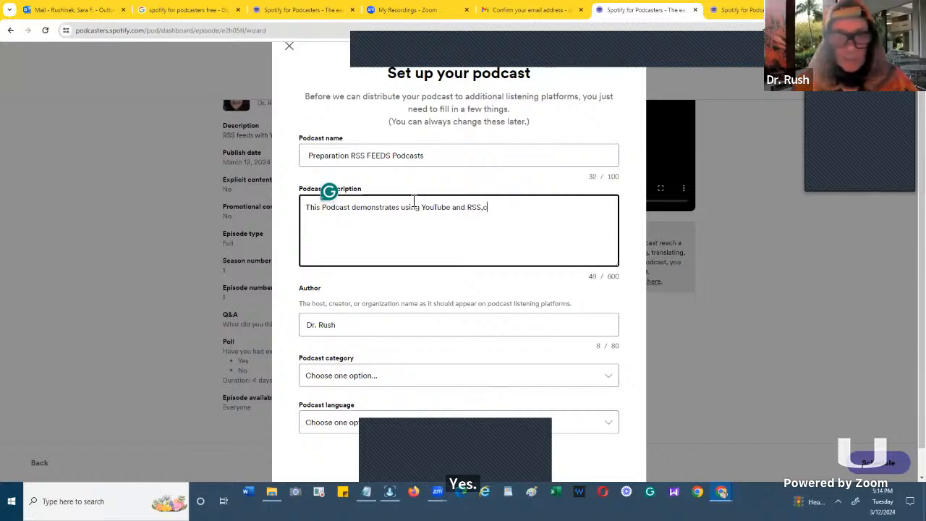
type("ci")
key("BackSpace")
key("BackSpace")
key("BackSpace")
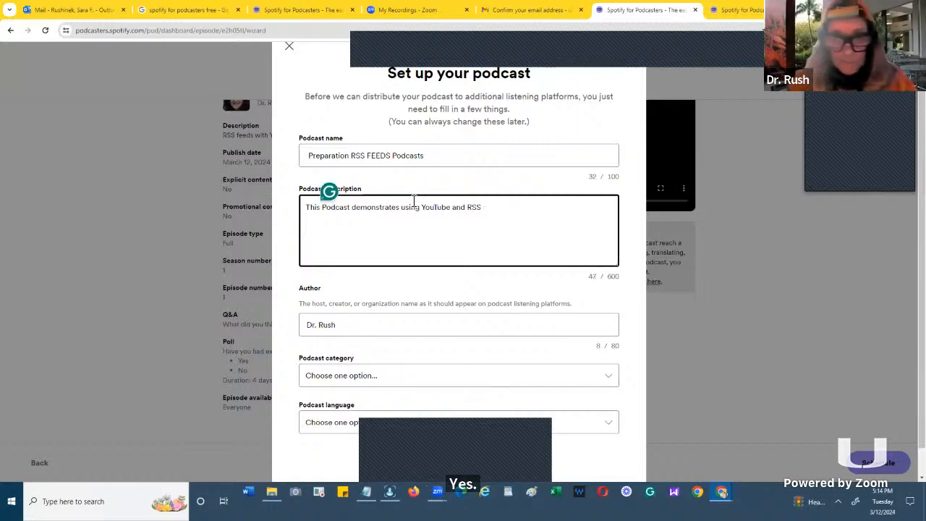
type(",")
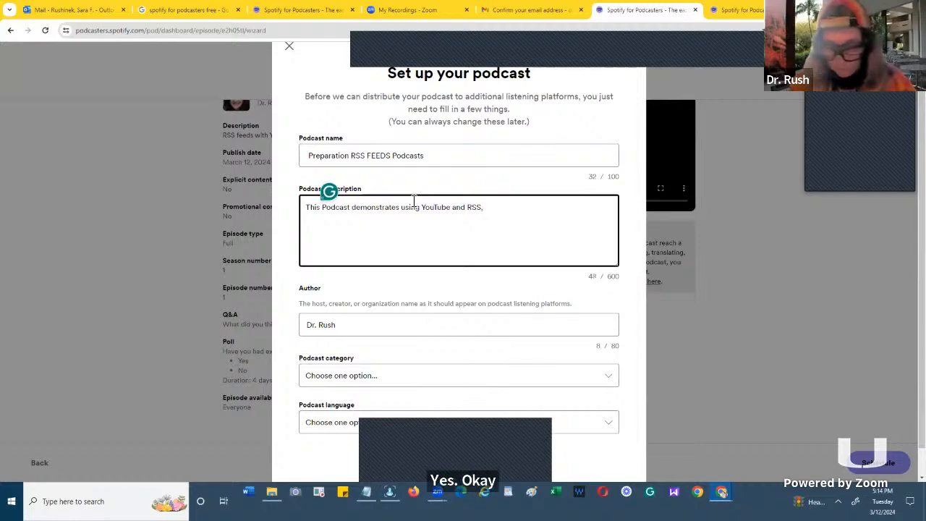
type("ci")
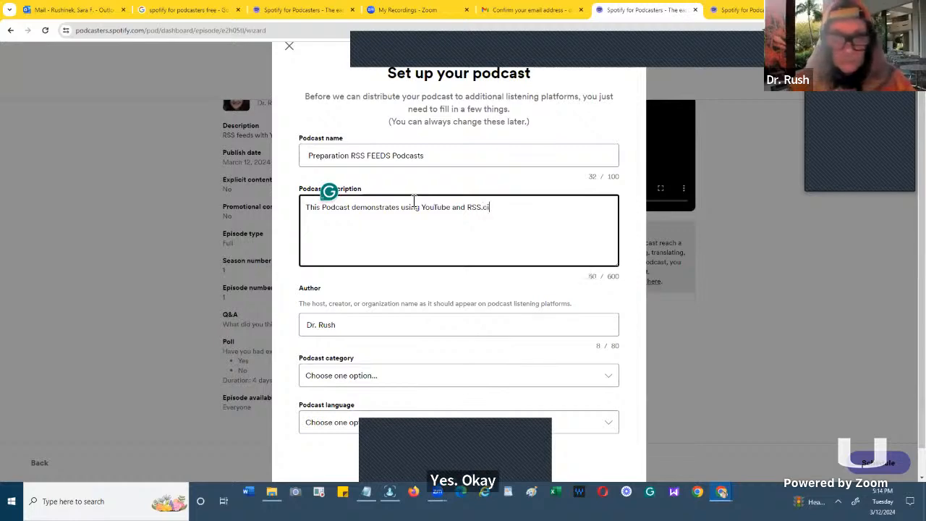
key("BackSpace")
type("om")
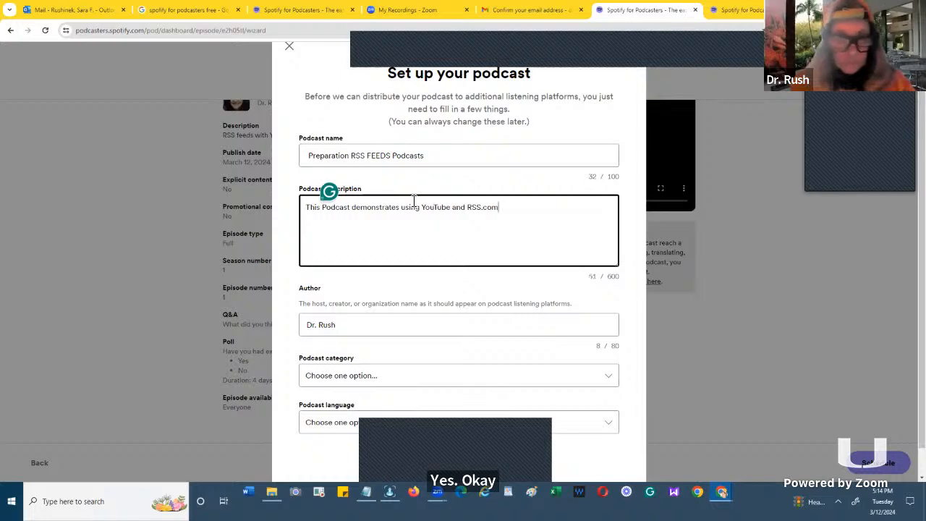
- Choose Technology as the podcast category in the setup form
scroll(414, 200, "down", 1)
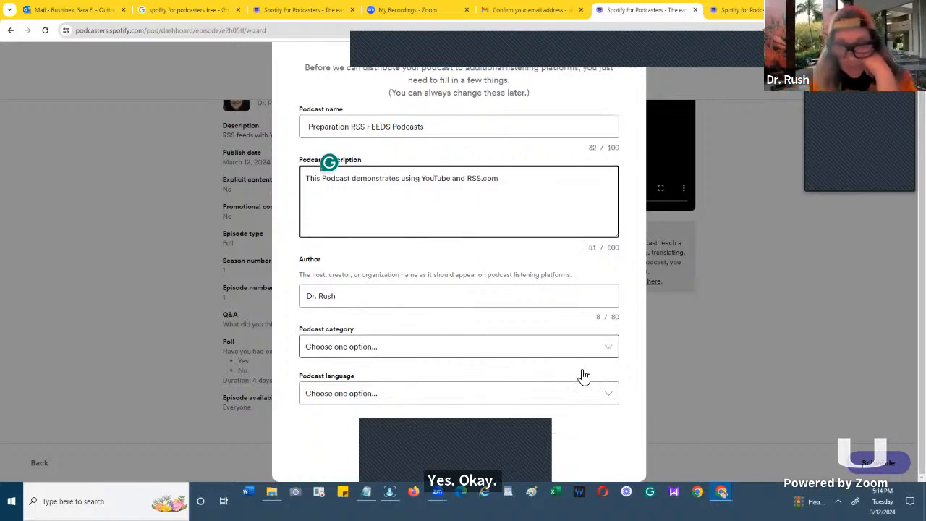
left_click(609, 350)
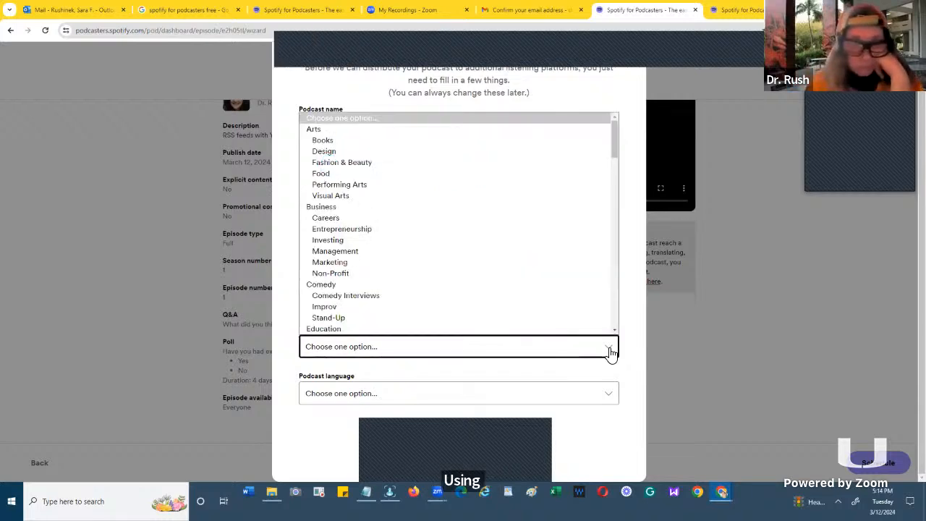
scroll(614, 327, "down", 3)
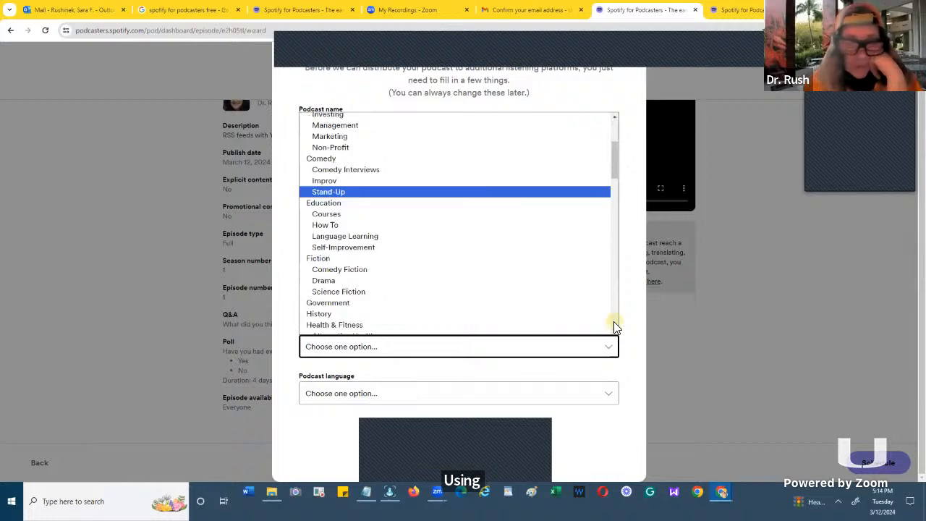
scroll(613, 326, "down", 2)
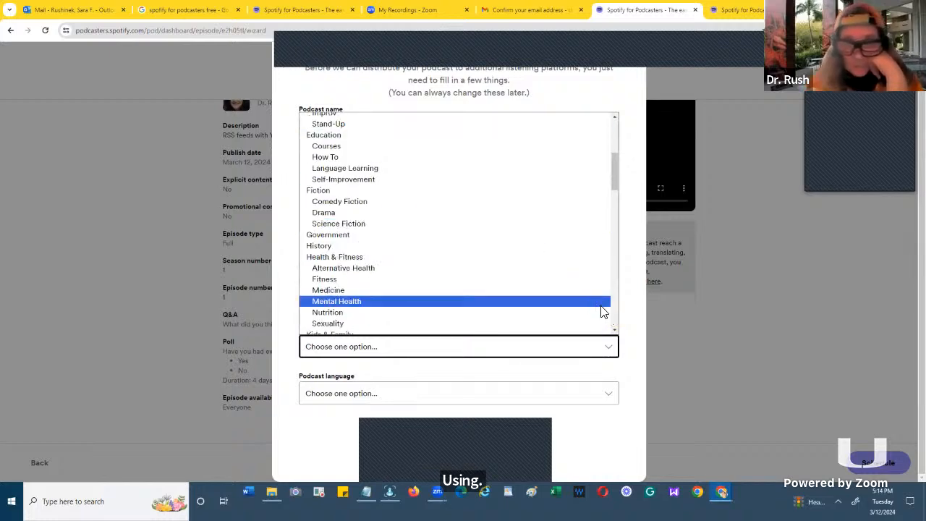
left_click(613, 307)
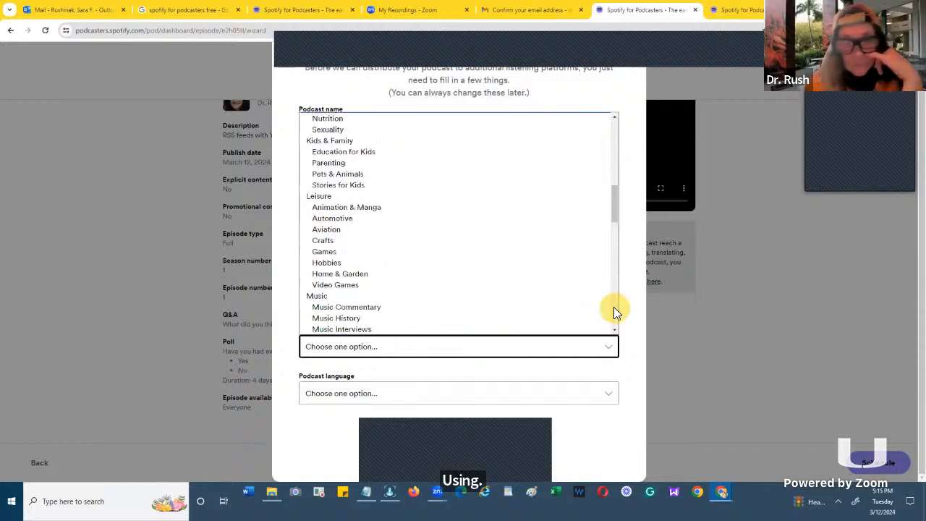
left_click(614, 307)
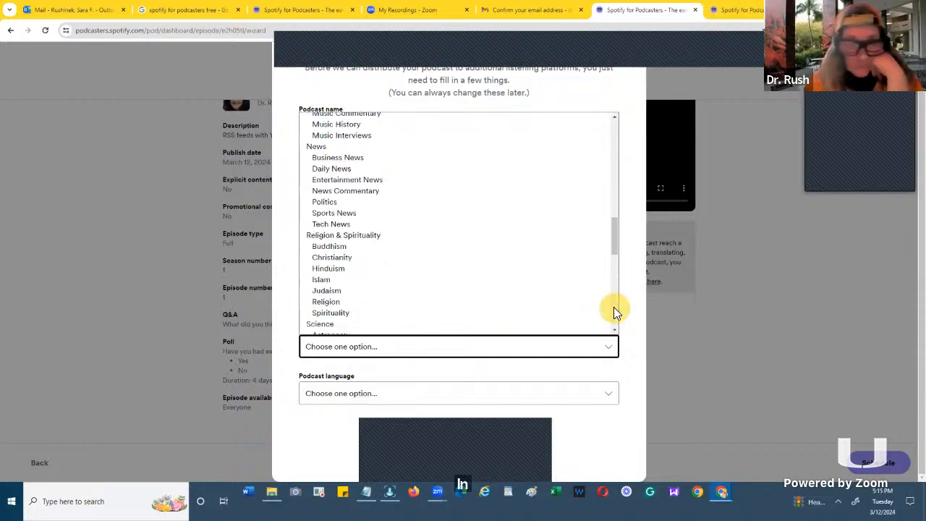
left_click(613, 307)
left_click(613, 307)
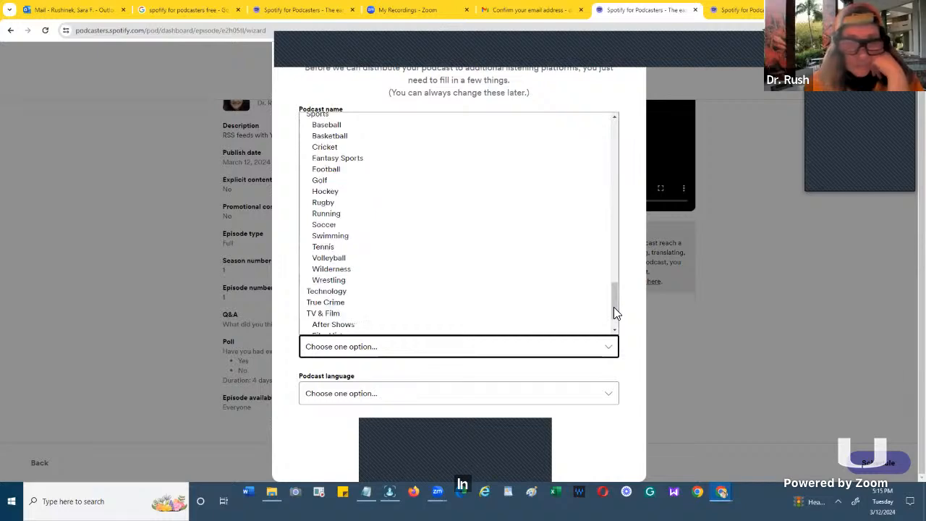
left_click(407, 295)
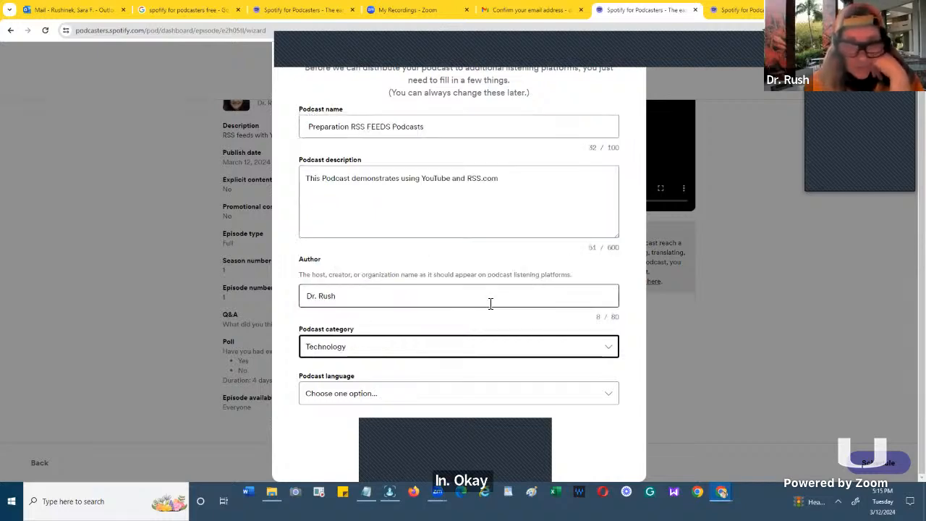
- Choose English (United States) as the podcast language in the setup form
left_click(607, 396)
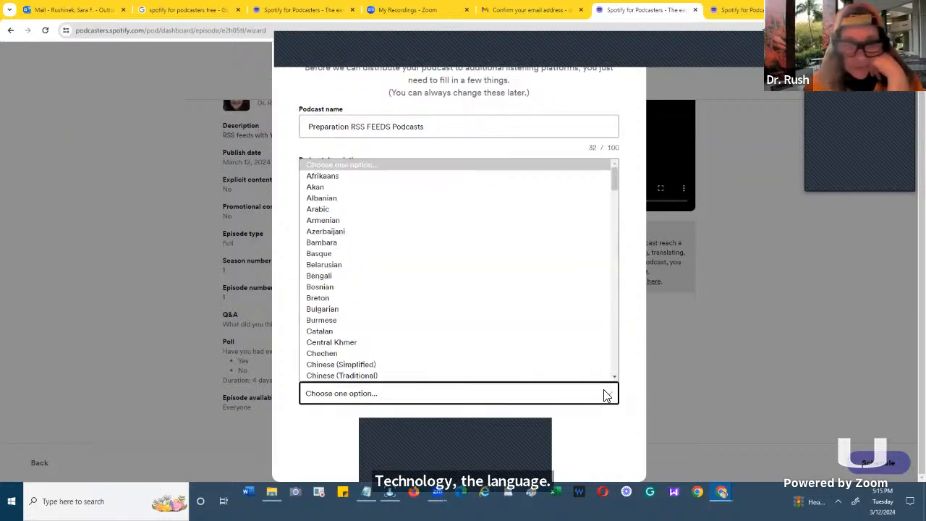
scroll(612, 351, "down", 3)
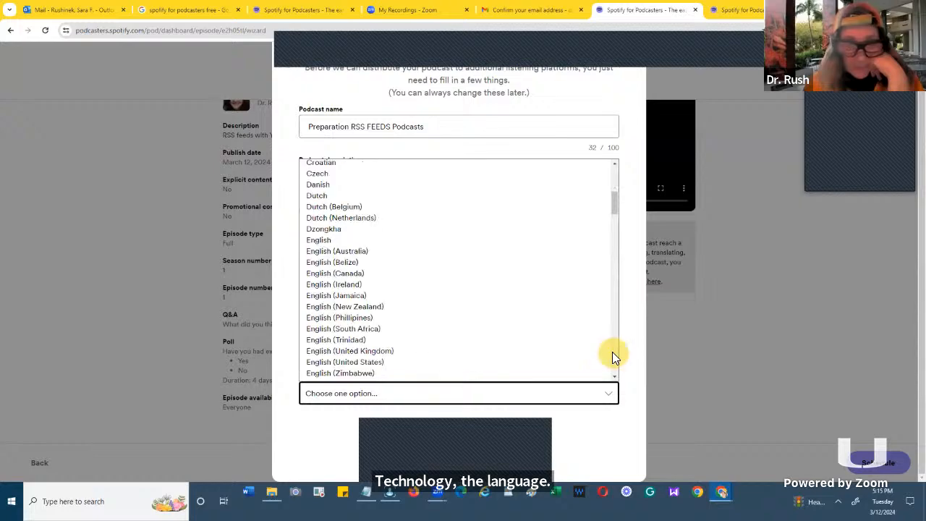
scroll(595, 325, "down", 2)
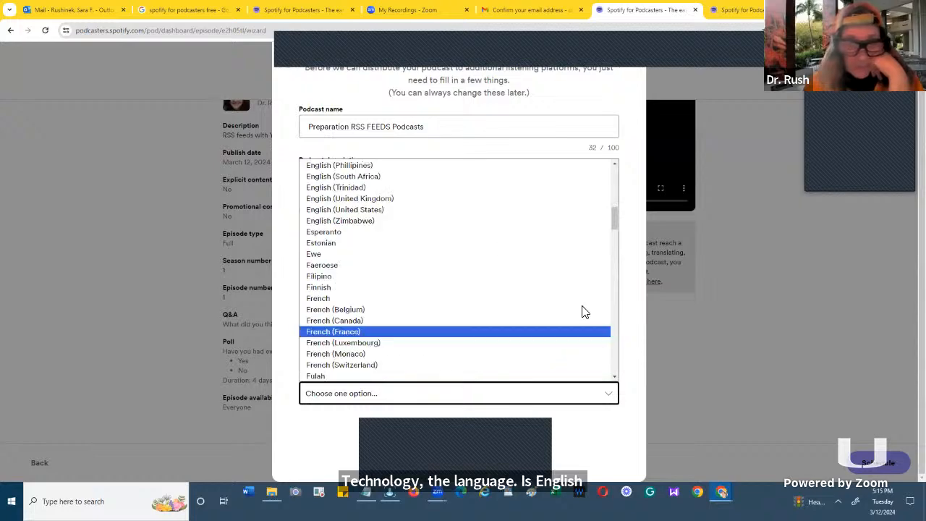
left_click(477, 210)
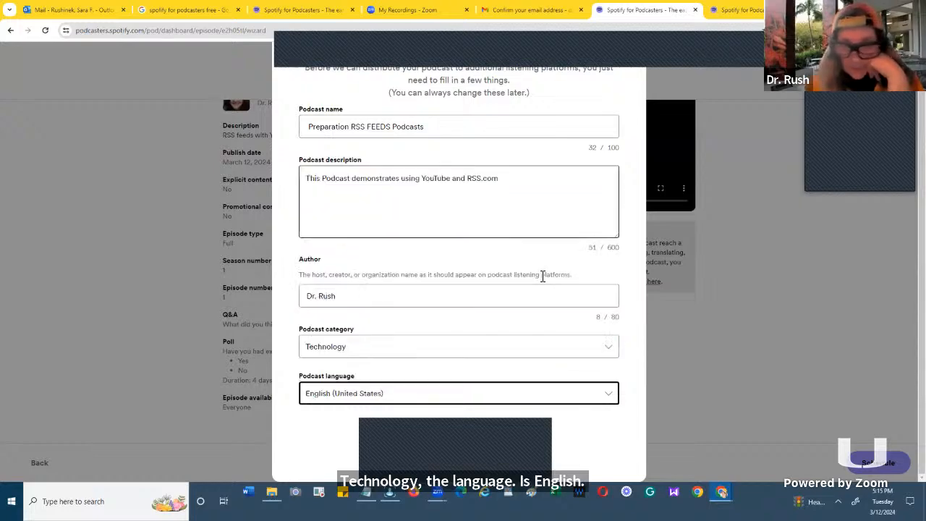
double_click(626, 447)
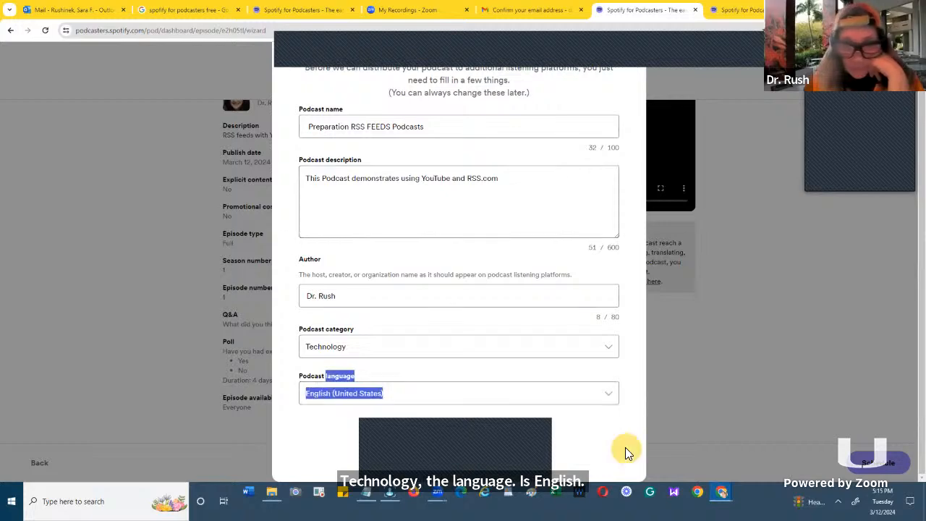
left_click(625, 448)
double_click(699, 448)
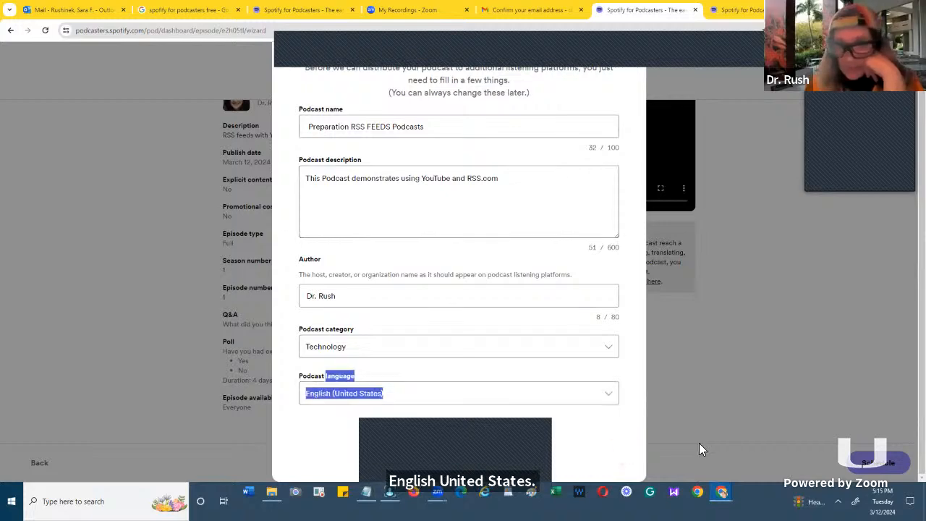
left_click(700, 442)
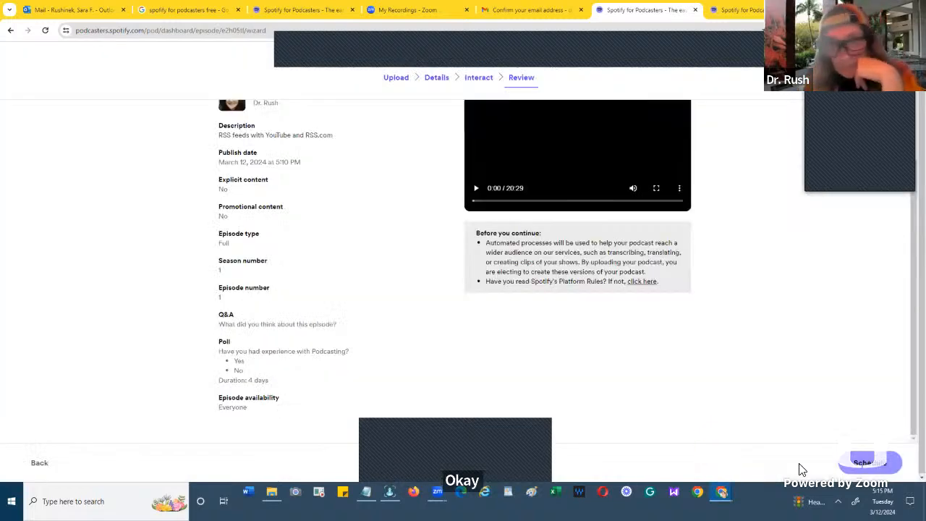
- Submit the reviewed episode for scheduling again to reopen the podcast setup form
left_click(866, 457)
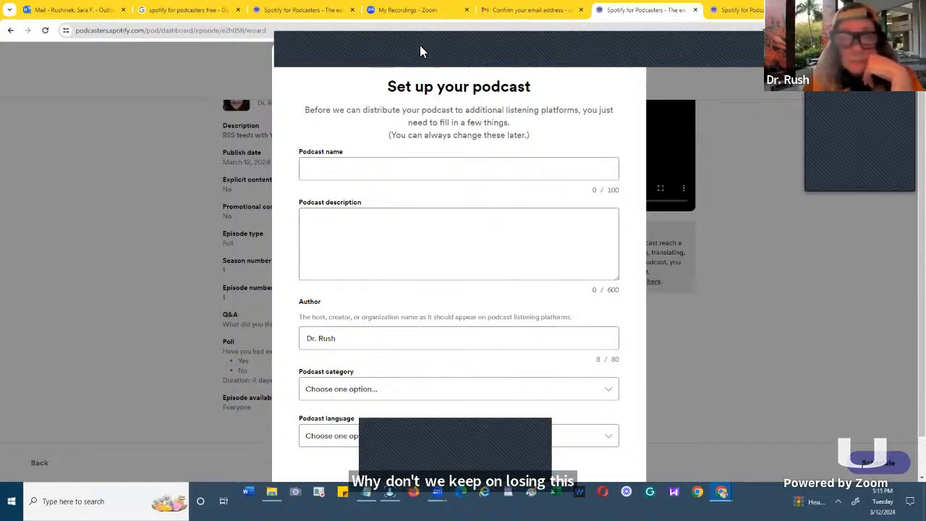
key("ctrl+a")
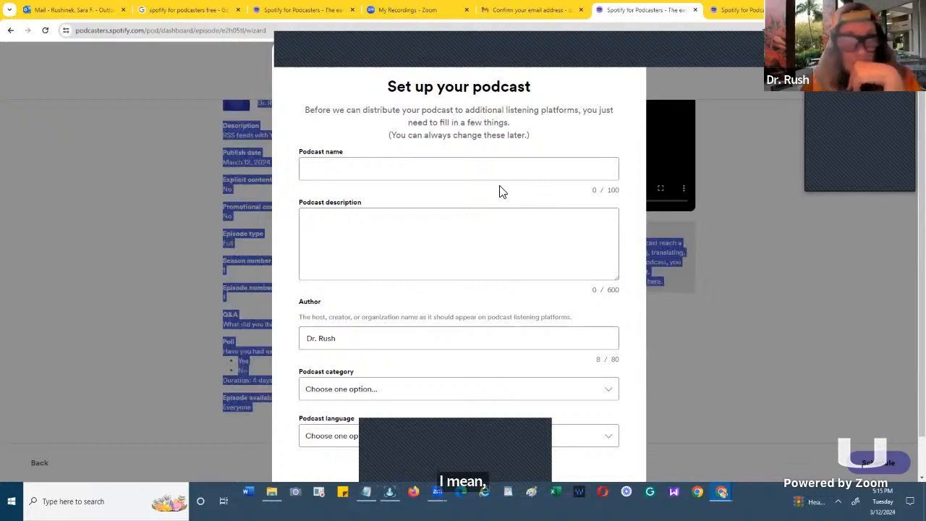
- Fill in the podcast name from the saved suggestion, shortened to "Preparation RSS FEEDS Podcasts"
left_click(575, 440)
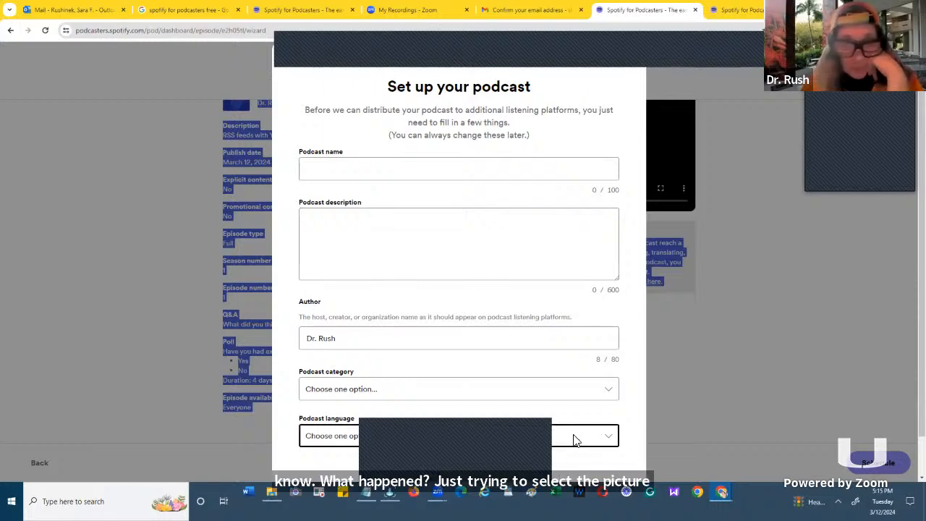
left_click(385, 171)
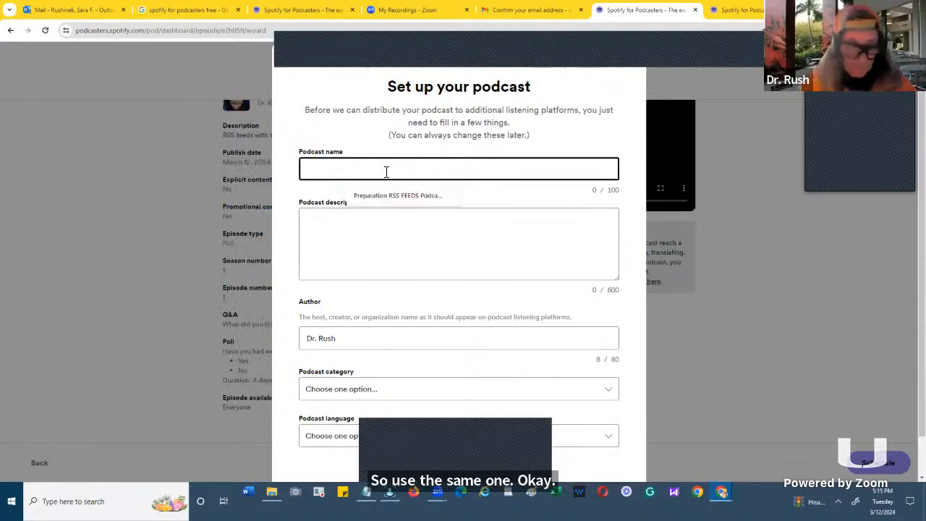
key("Down")
key("Return")
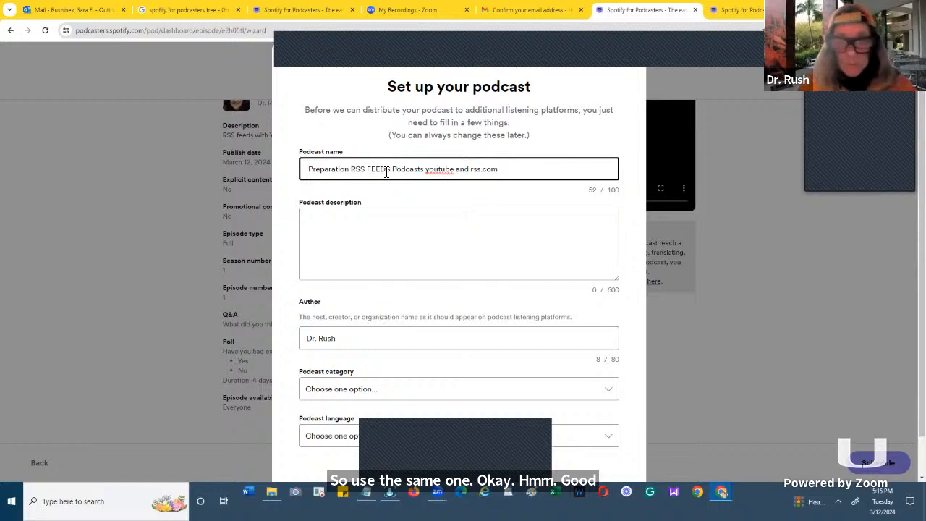
key("BackSpace")
key("BackSpace")
key("BackSpace")
key("BackSpace")
key("BackSpace")
key("BackSpace")
key("BackSpace")
key("BackSpace")
key("BackSpace")
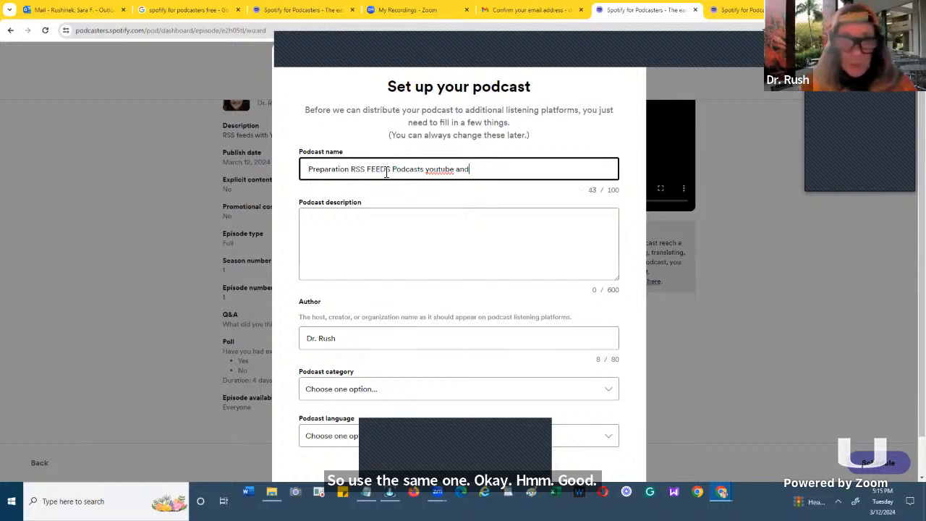
key("BackSpace")
key("BackSpace")
key("BackSpace")
key("BackSpace")
key("BackSpace")
key("BackSpace")
key("BackSpace")
key("BackSpace")
key("BackSpace")
key("BackSpace")
key("BackSpace")
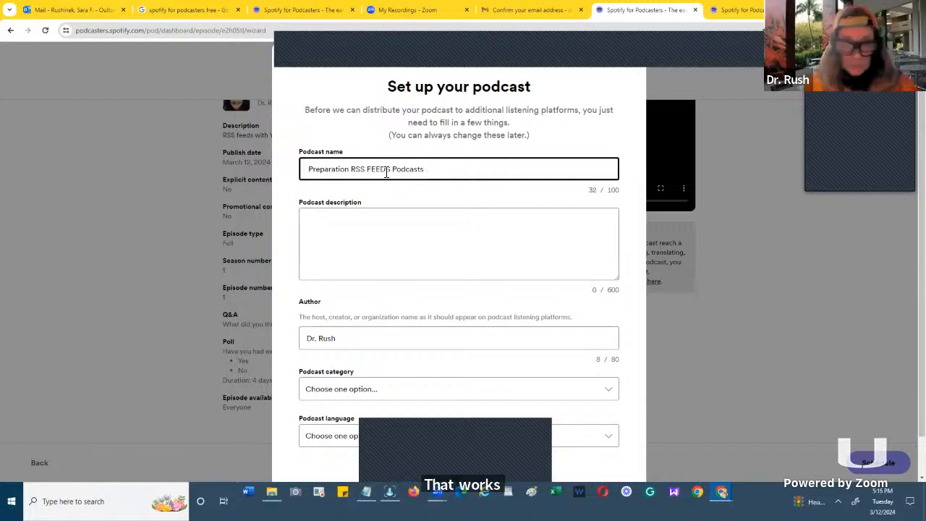
- Enter "Creating YouTube Podcasts and RSS.com feeds" as the podcast description
scroll(386, 173, "down", 1)
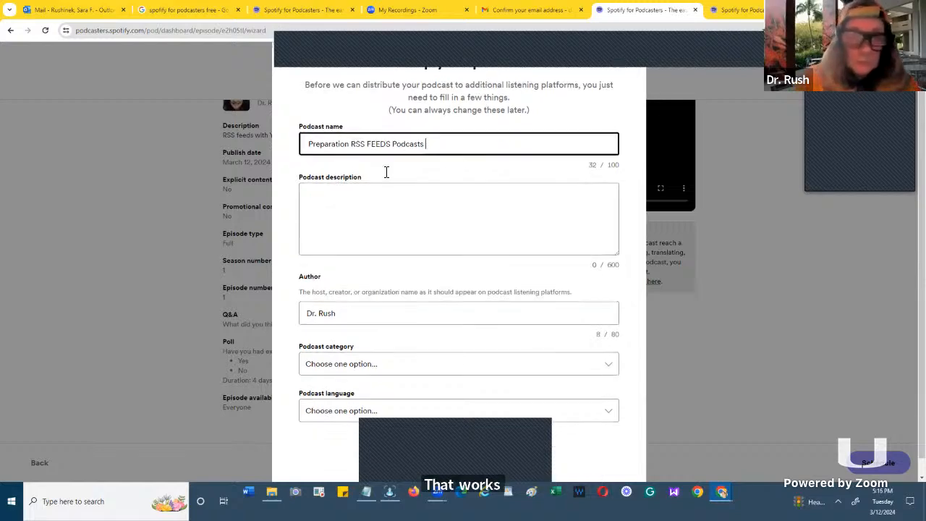
scroll(386, 171, "down", 1)
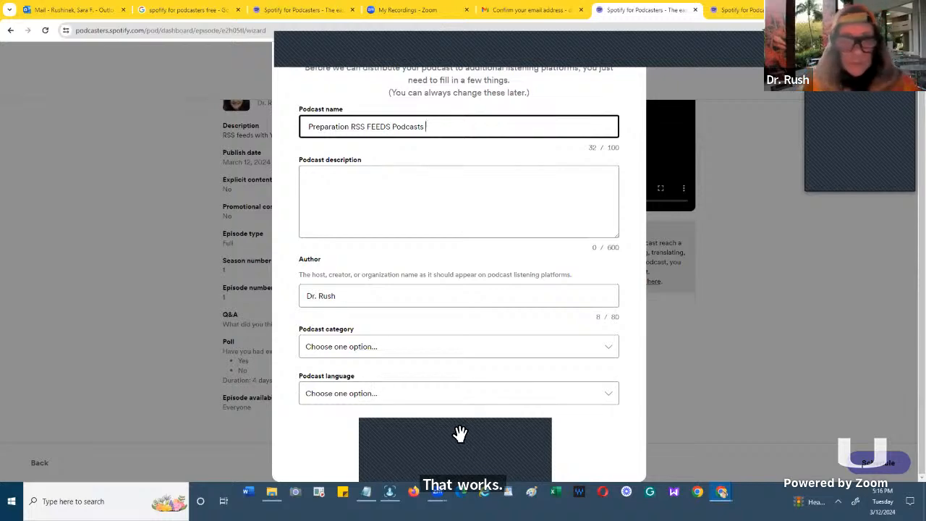
left_click(325, 199)
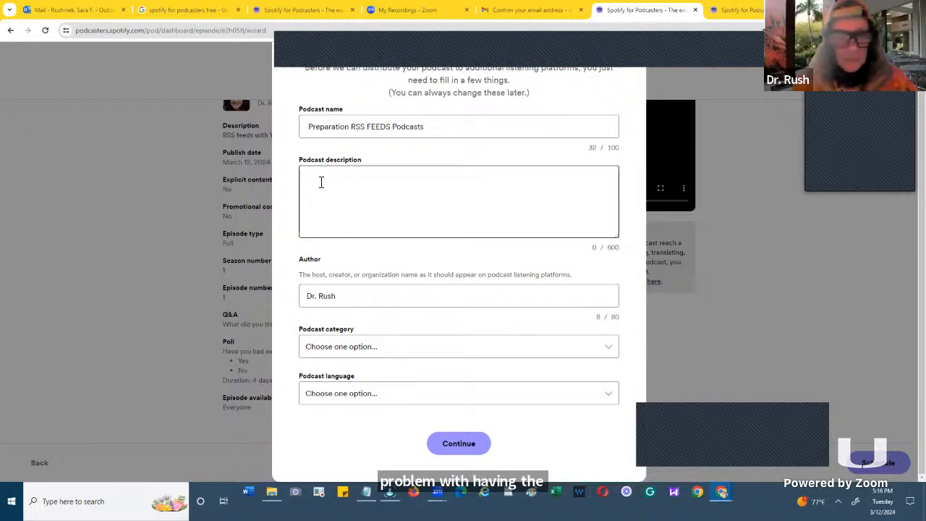
left_click(321, 183)
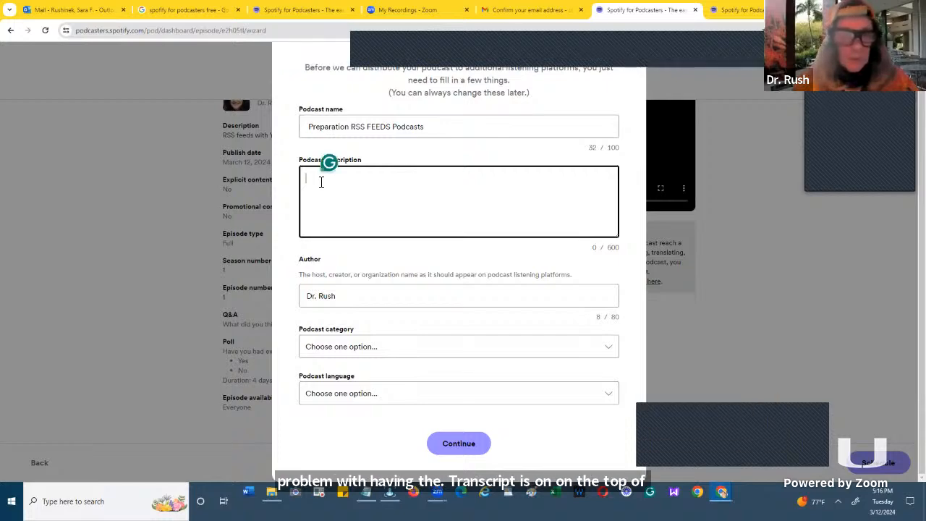
type("Cre")
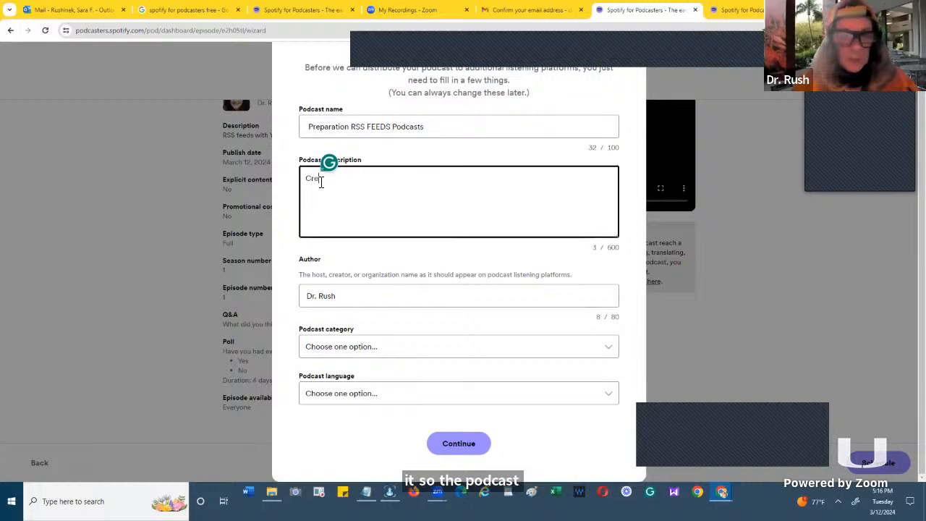
type("ating ")
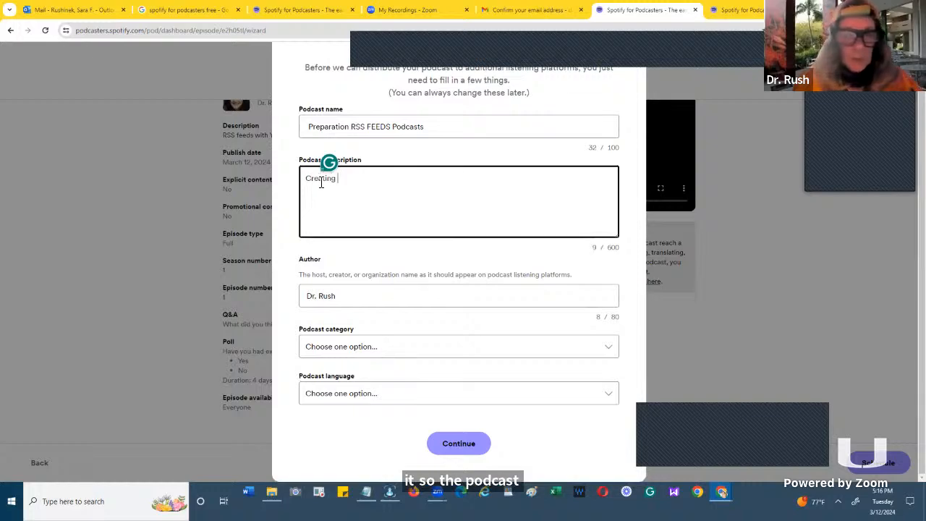
type("YouTu")
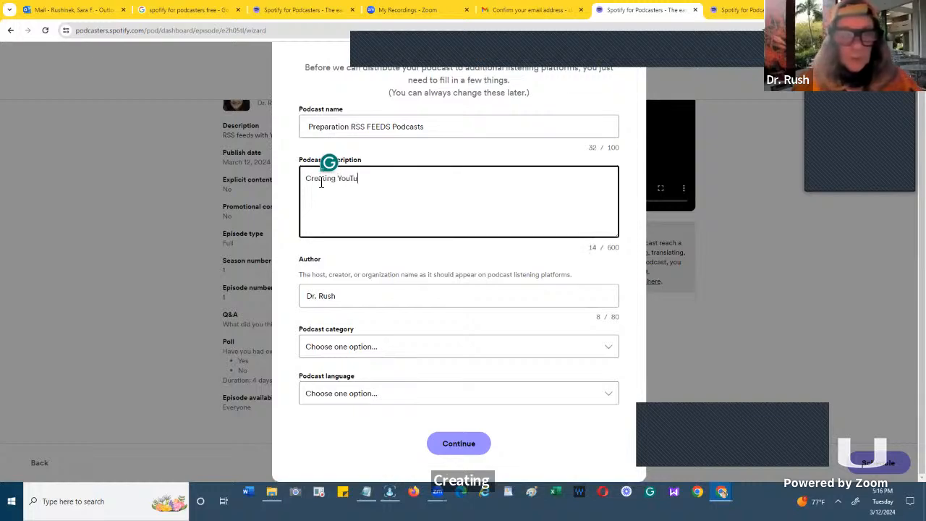
type("be Po")
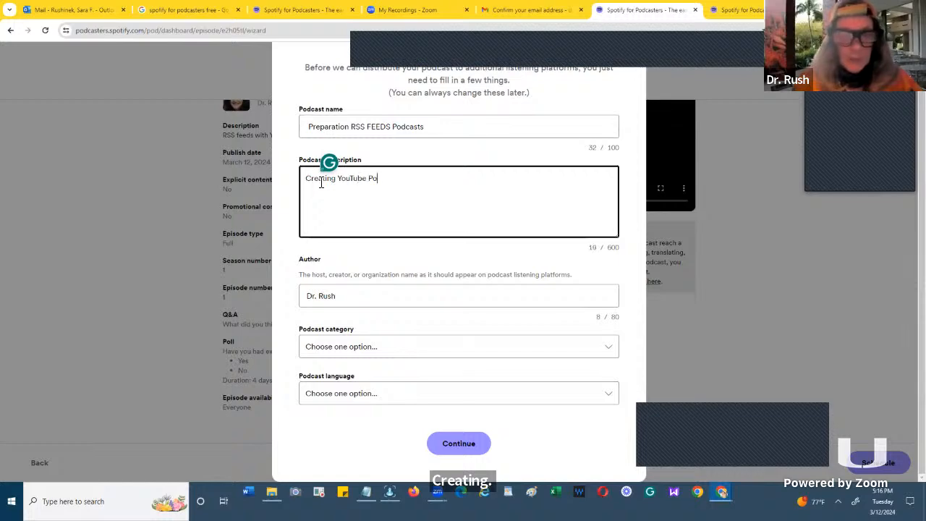
type("dcasts")
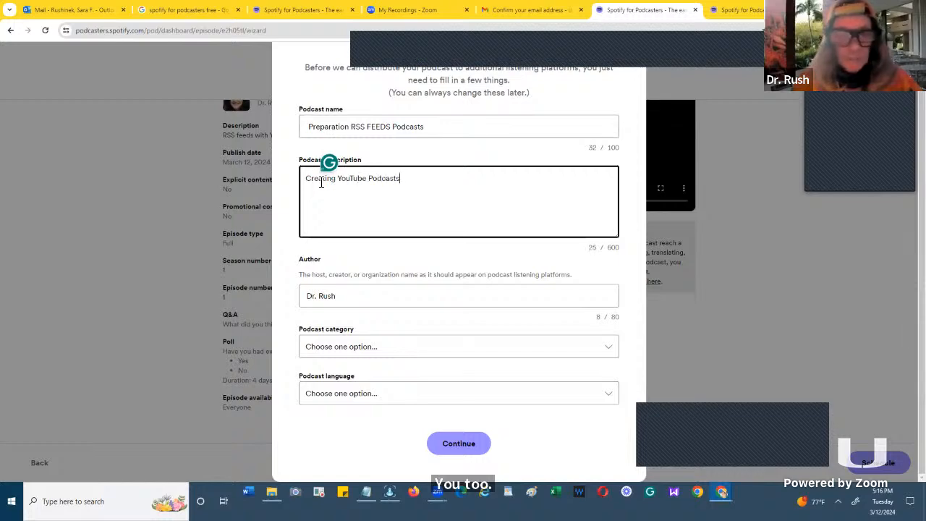
type(" and")
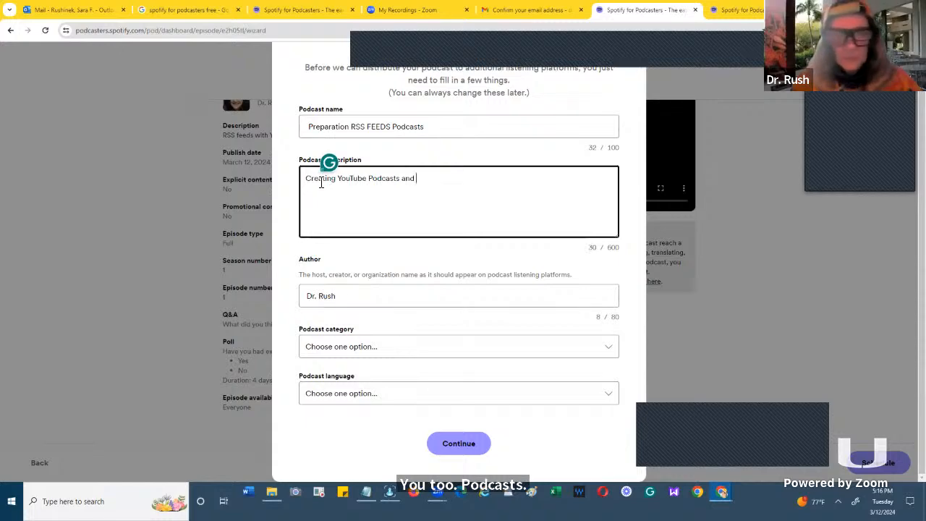
type(" RSS")
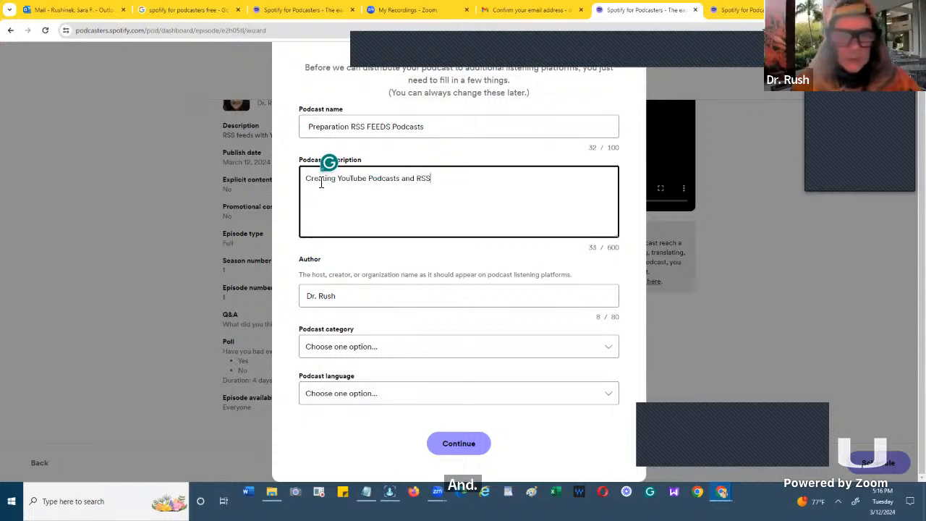
type(".c")
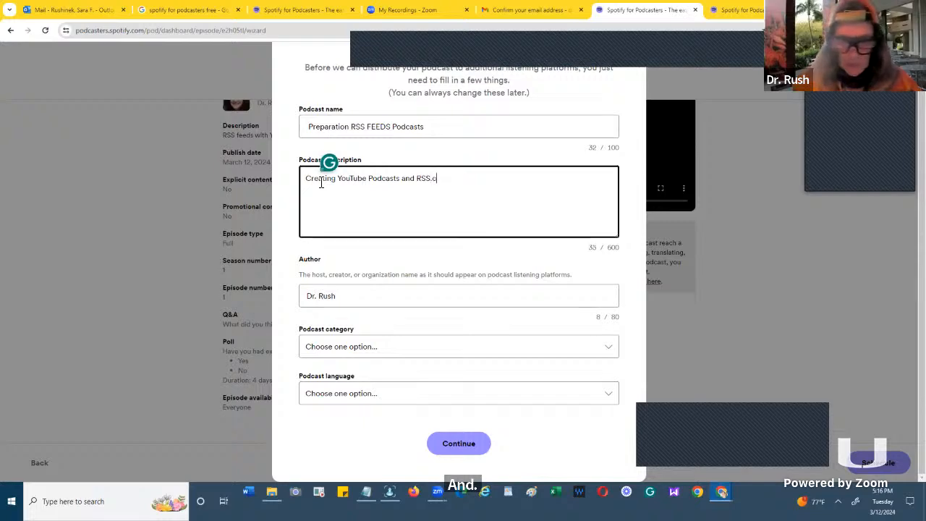
type("om ")
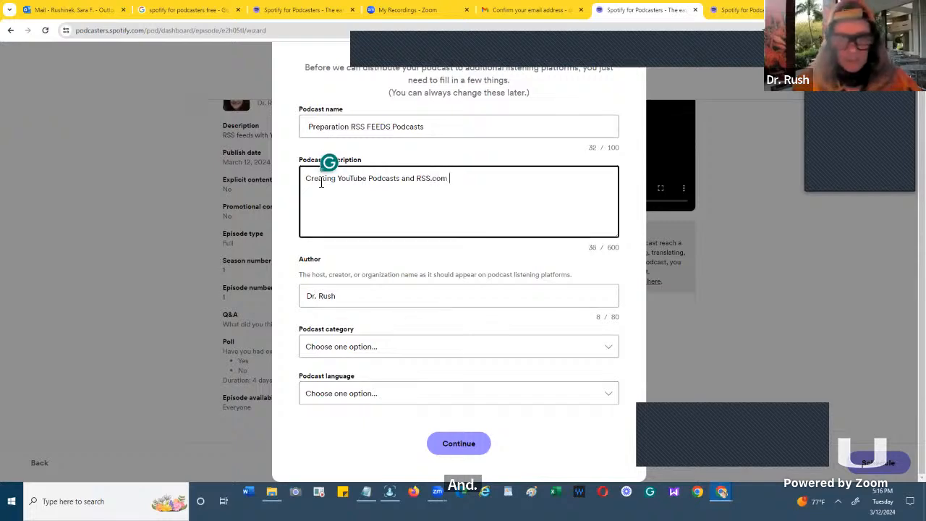
type("feed")
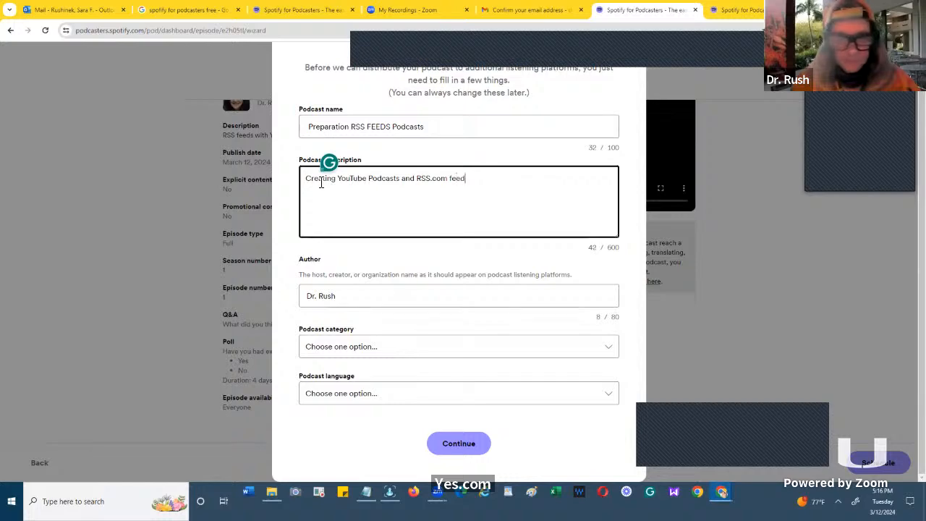
type("s")
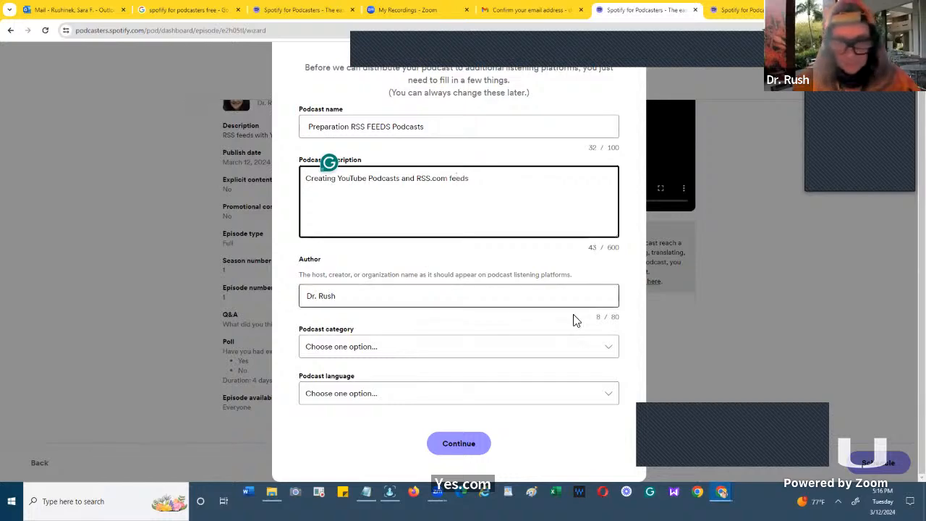
- Set the podcast category to Technology
left_click(609, 348)
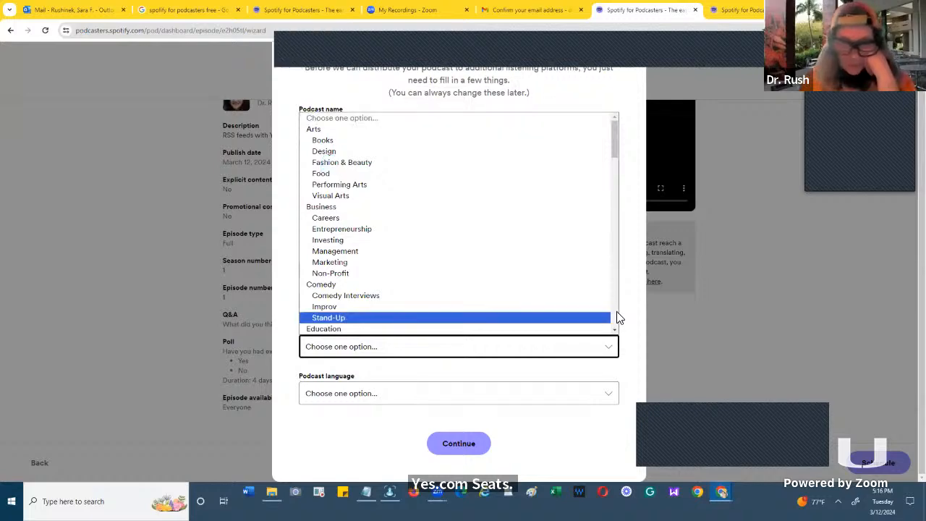
scroll(618, 316, "down", 3)
scroll(618, 317, "down", 3)
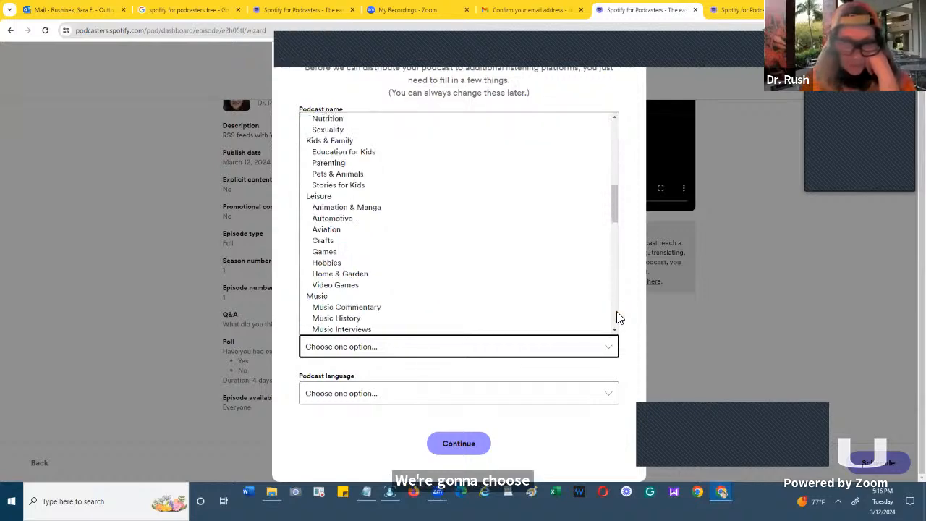
scroll(618, 317, "down", 5)
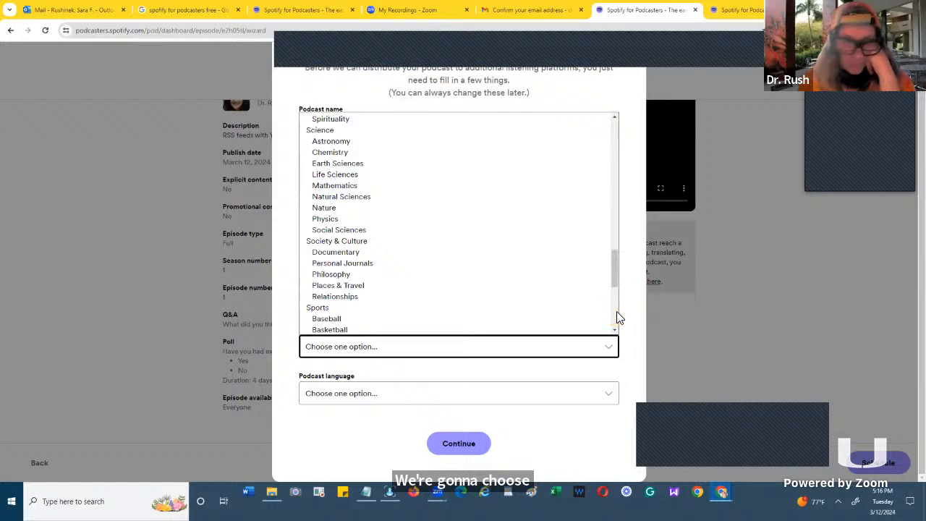
scroll(615, 319, "down", 3)
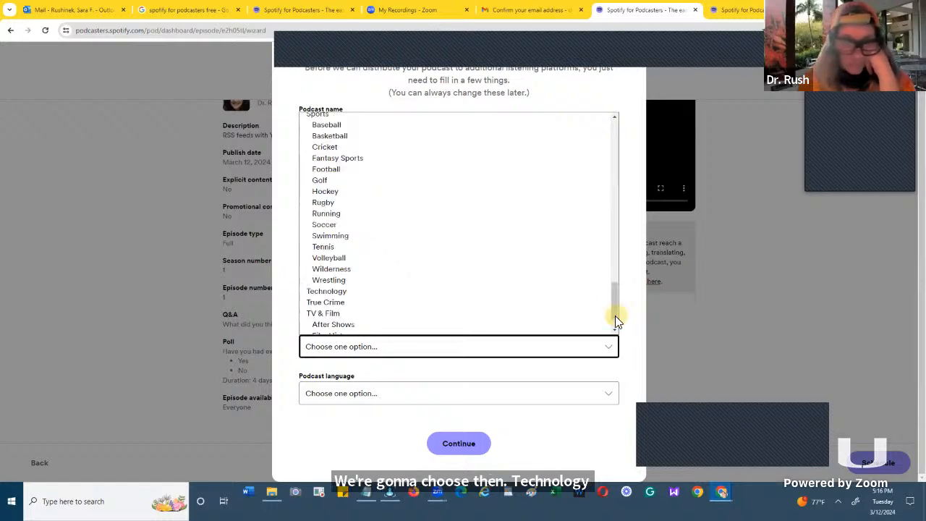
left_click(466, 291)
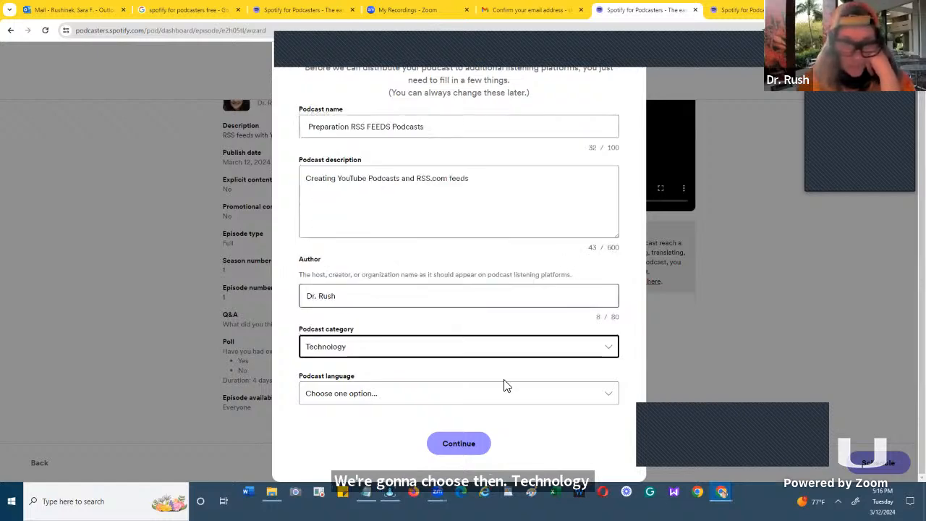
- Set the podcast language to English (United States) and submit the completed setup form
left_click(609, 396)
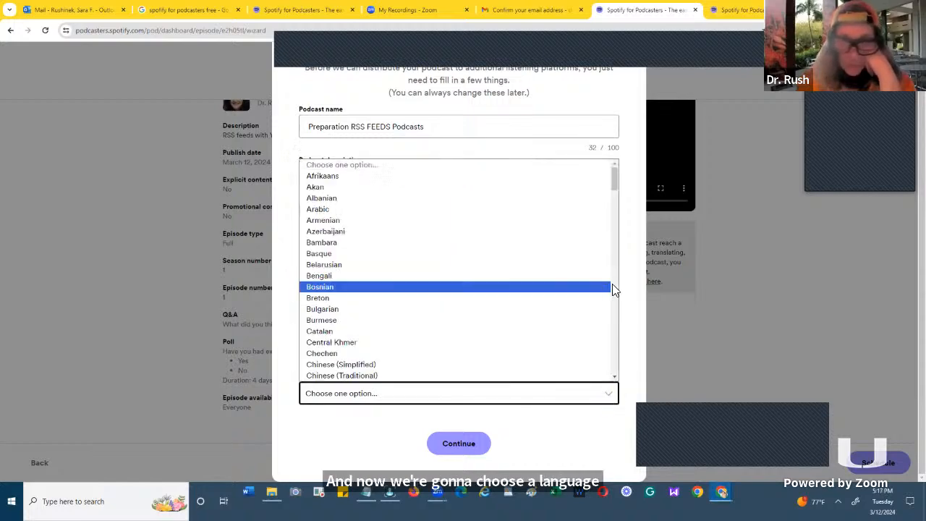
scroll(612, 286, "down", 3)
scroll(611, 289, "down", 3)
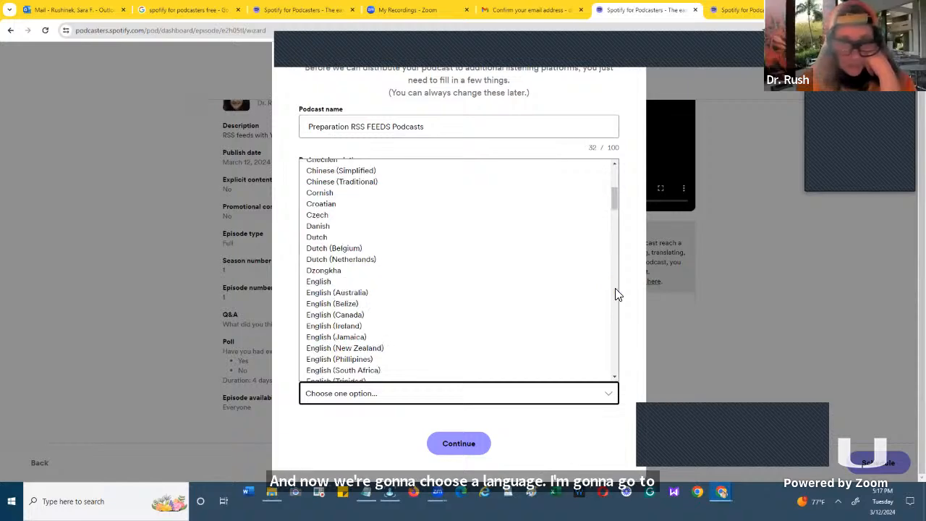
scroll(615, 289, "down", 6)
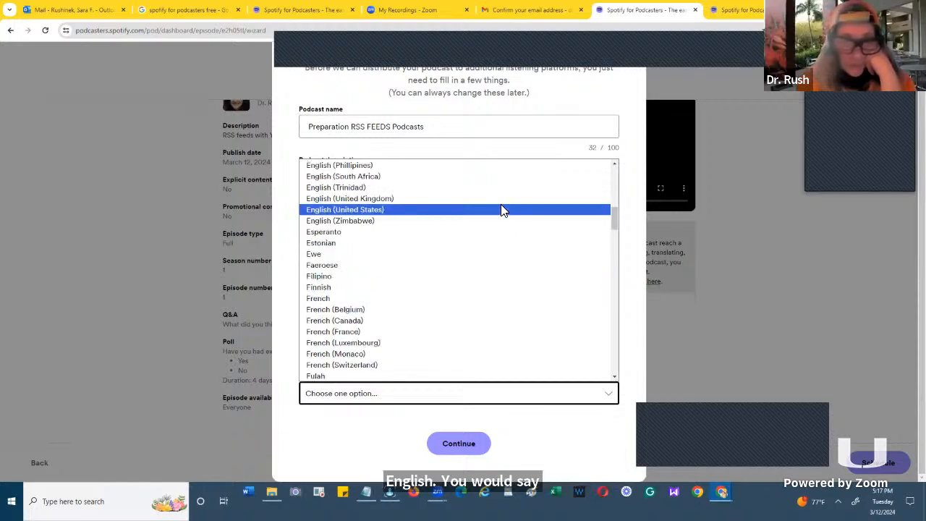
left_click(504, 209)
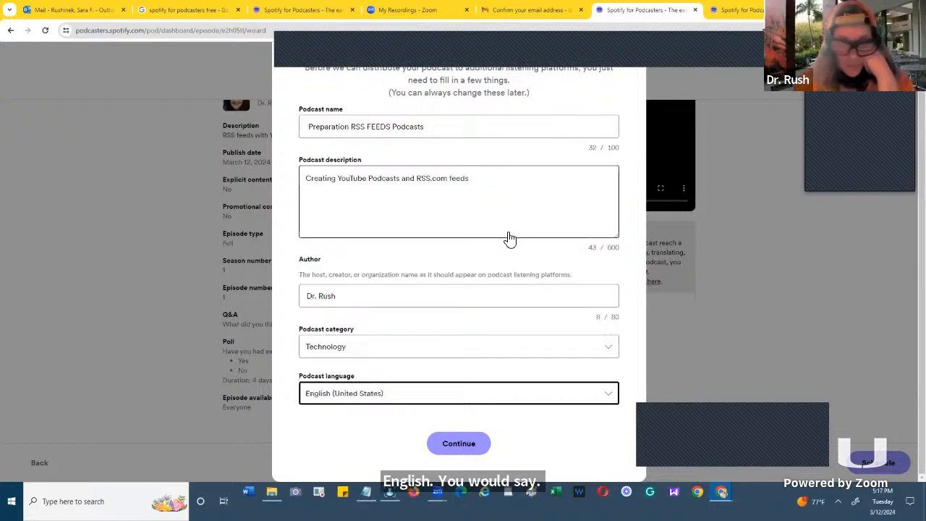
left_click(461, 443)
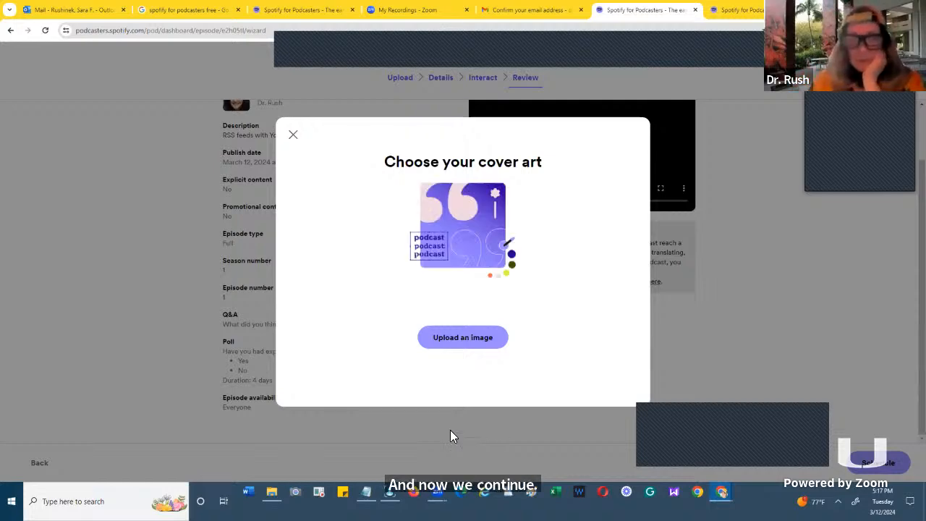
- Upload the seated portrait photo from the Pictures folder as cover art with its default crop, and publish the podcast
left_click(443, 339)
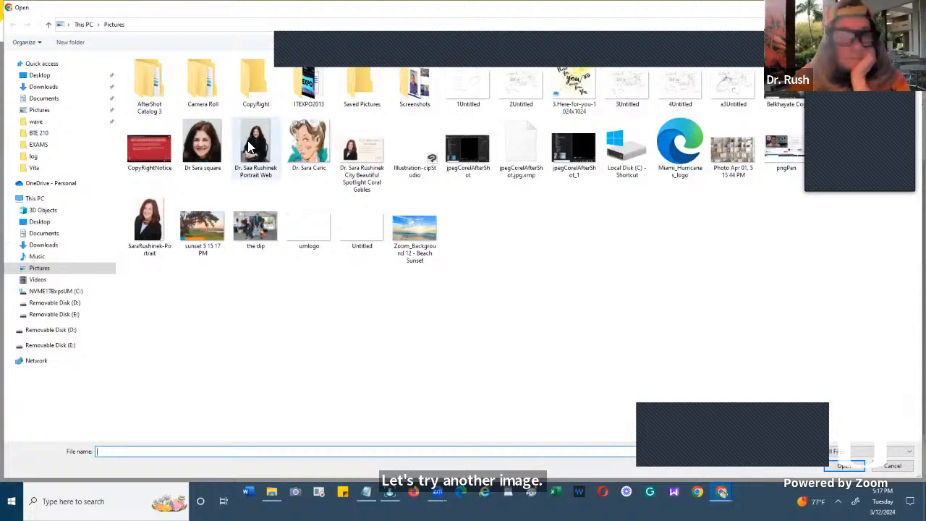
left_click(248, 147)
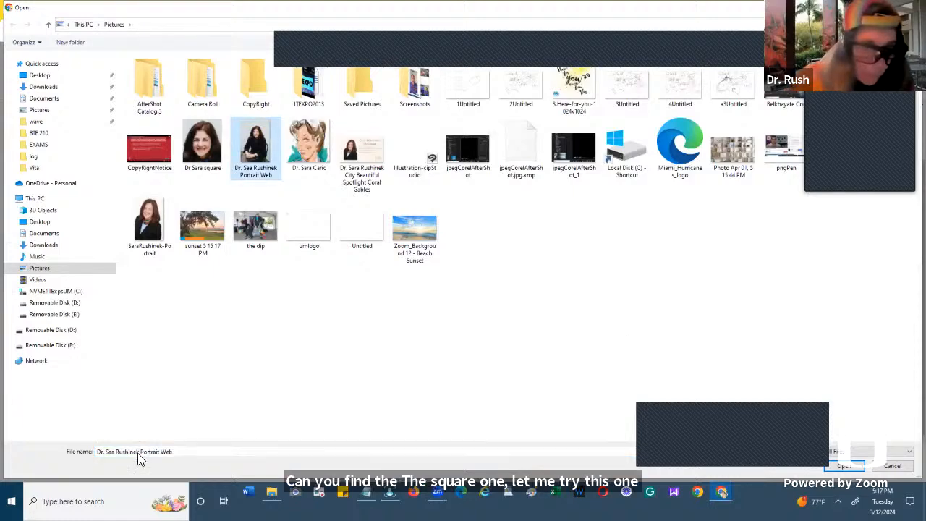
left_click(845, 466)
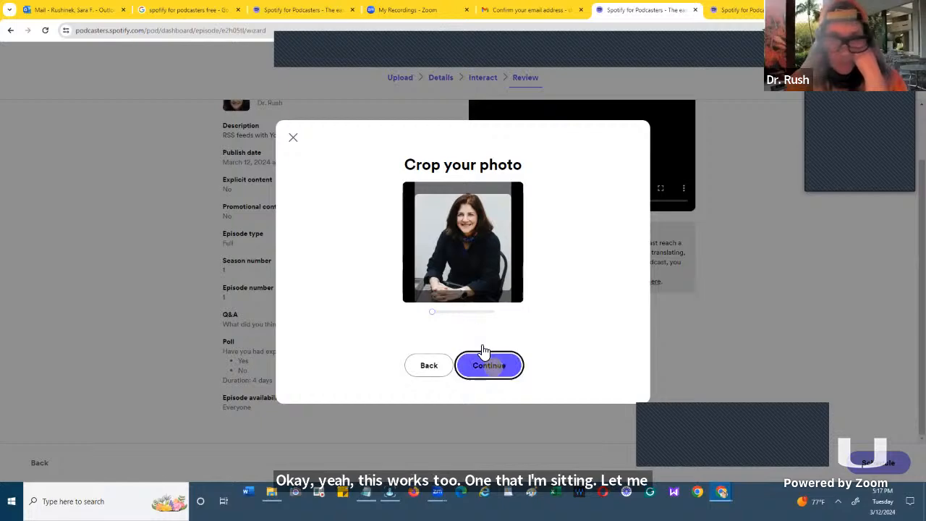
left_click(492, 366)
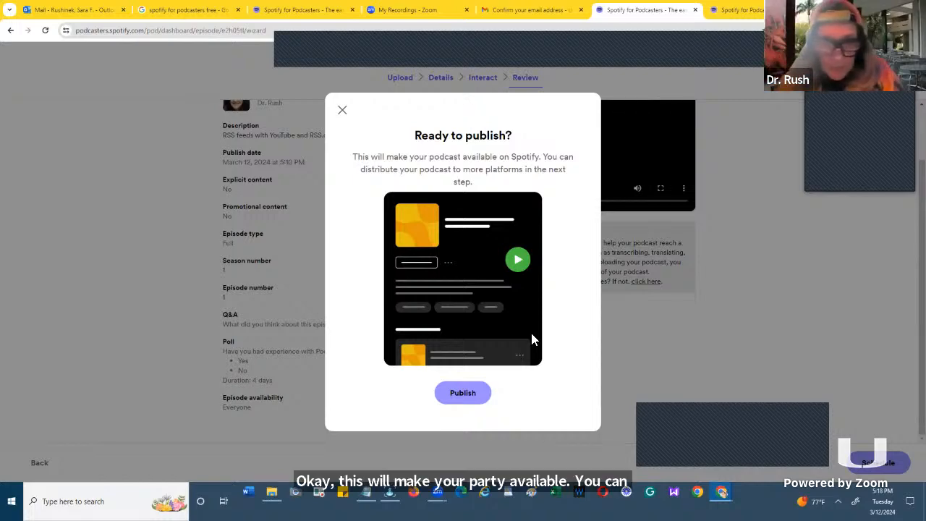
left_click(466, 393)
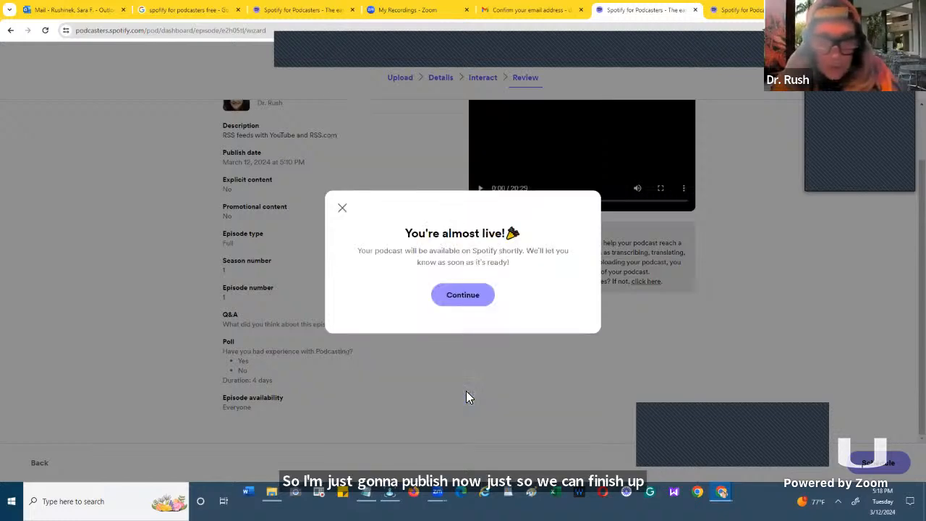
- Continue to the podcast availability page and examine the show links, RSS distribution option and platform list
left_click(463, 293)
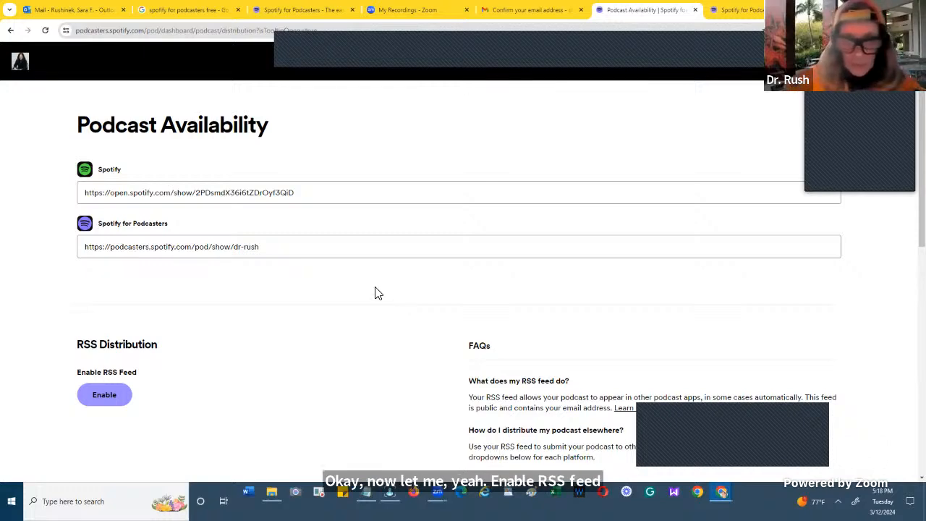
scroll(375, 292, "down", 1)
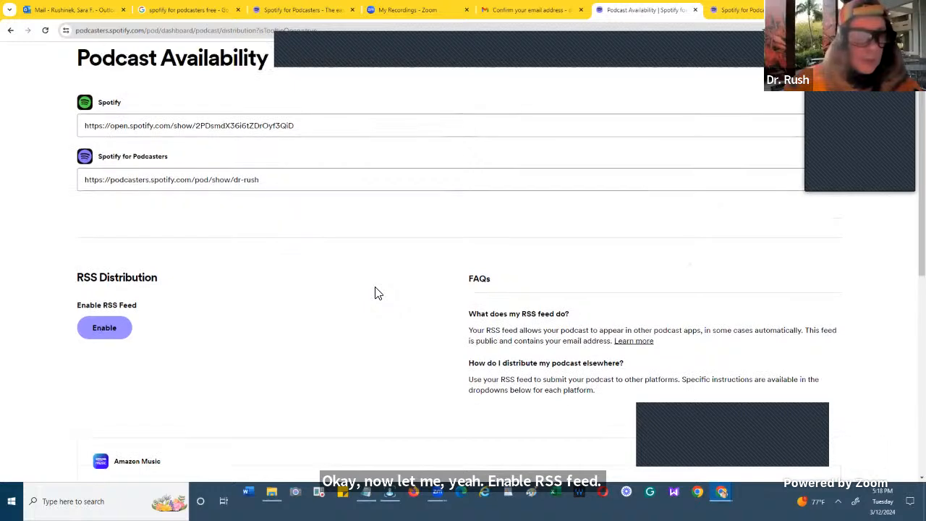
scroll(376, 293, "up", 1)
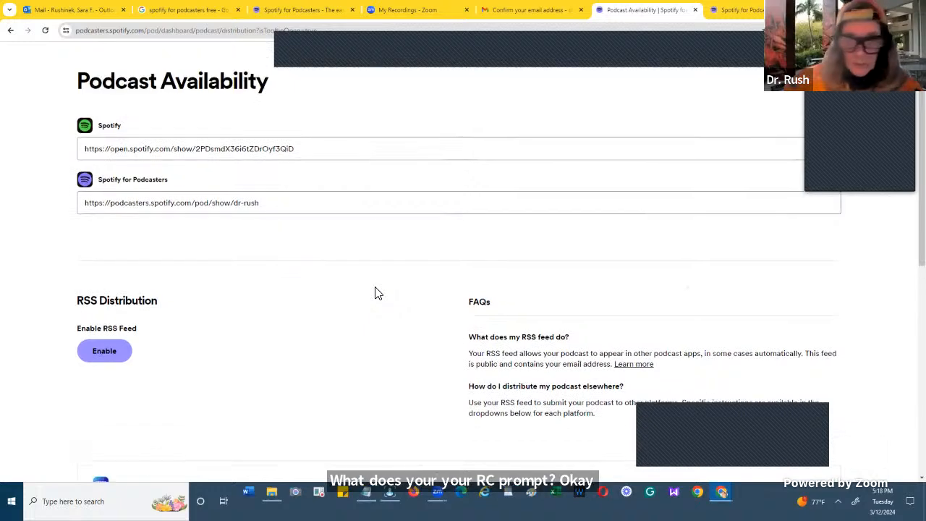
scroll(376, 293, "down", 1)
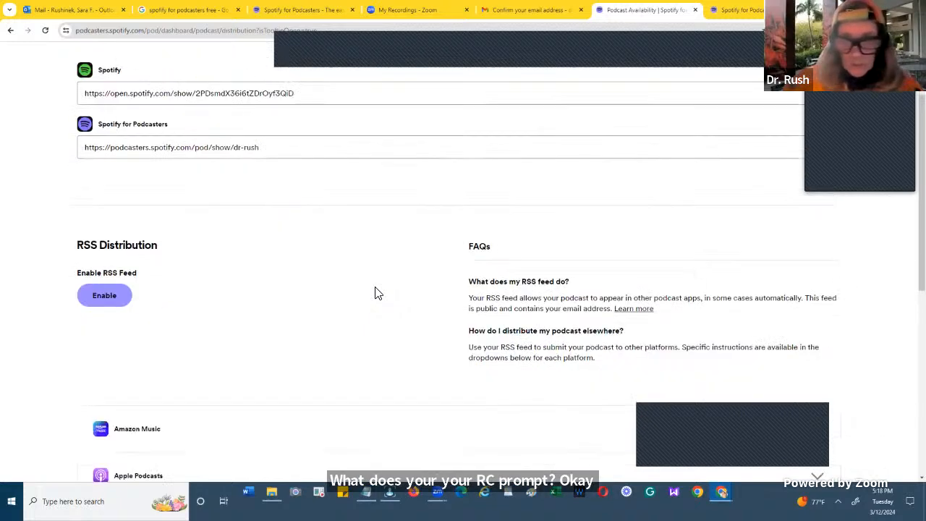
scroll(375, 293, "down", 2)
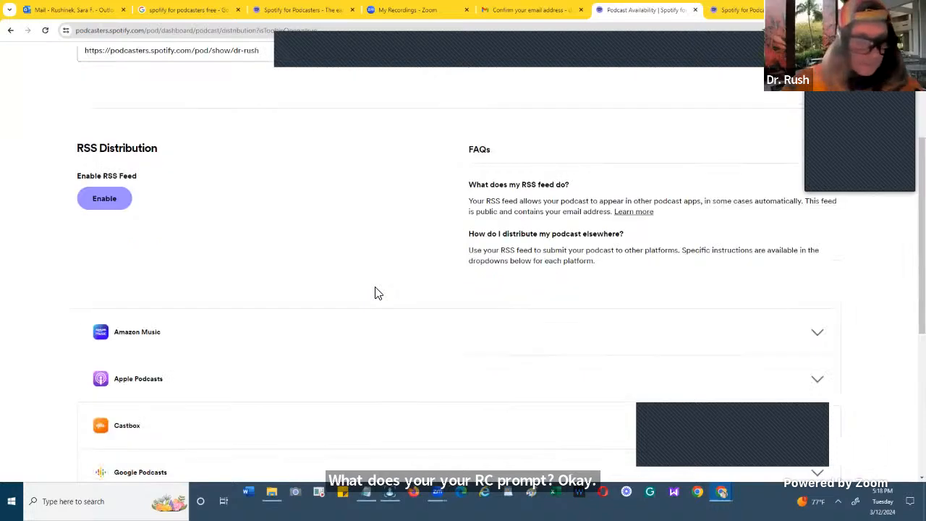
scroll(375, 293, "down", 1)
scroll(376, 293, "up", 4)
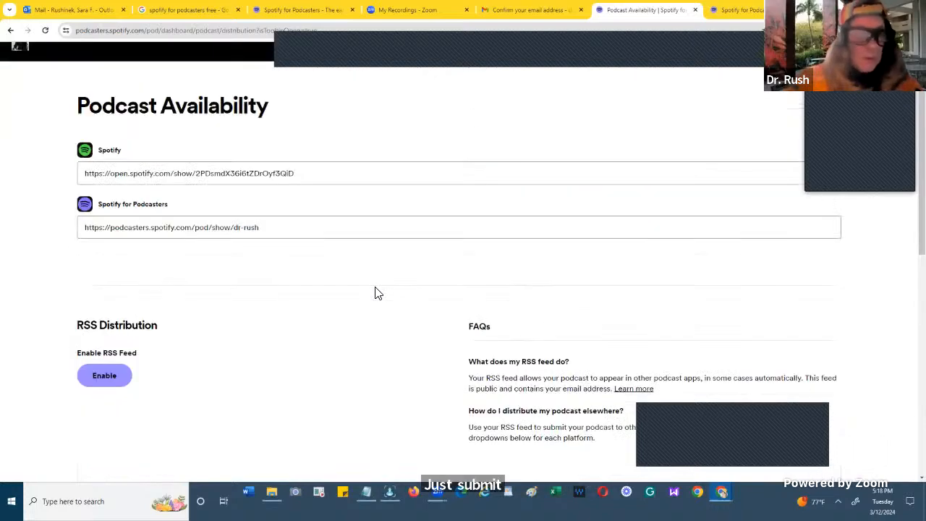
scroll(357, 210, "up", 1)
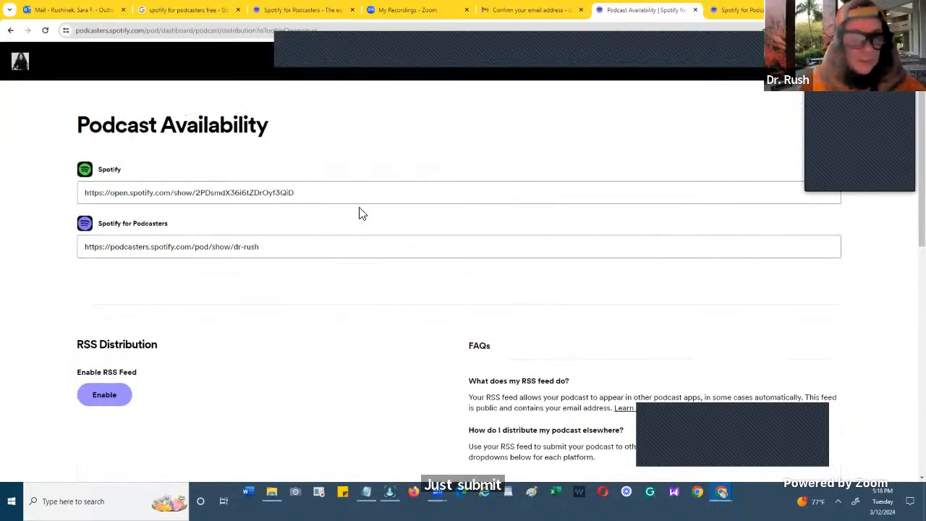
- Copy the Spotify show link into the Notepad notes below podcasters.spotify.com, under a new line reading "Spotify"
left_click(295, 193)
key("ctrl+c")
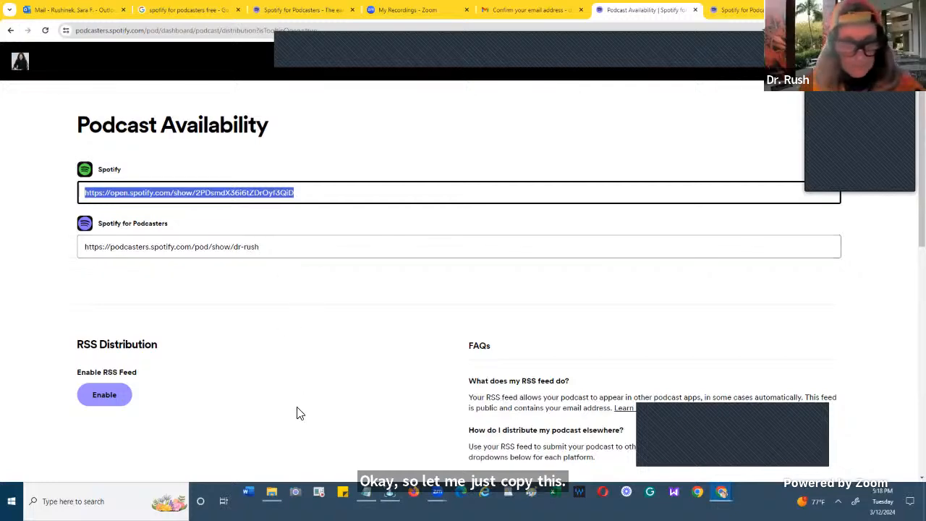
left_click(366, 501)
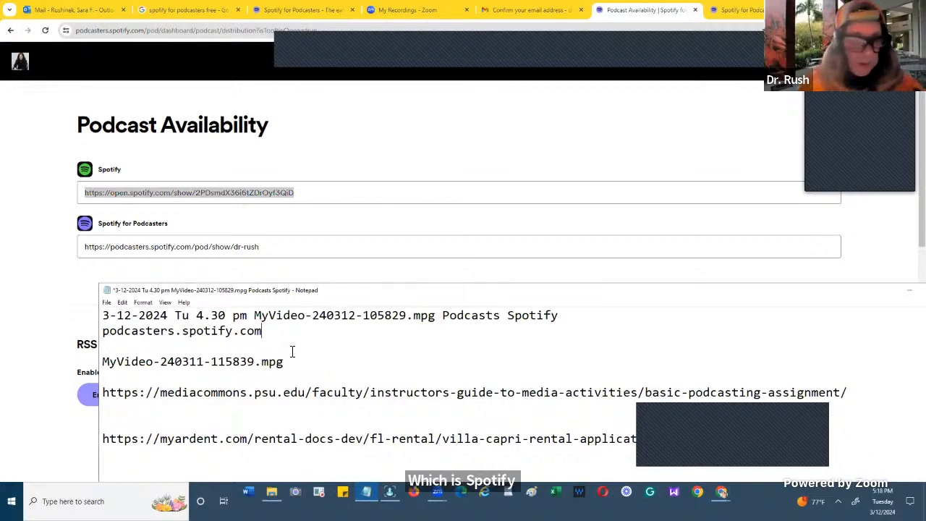
key("Return")
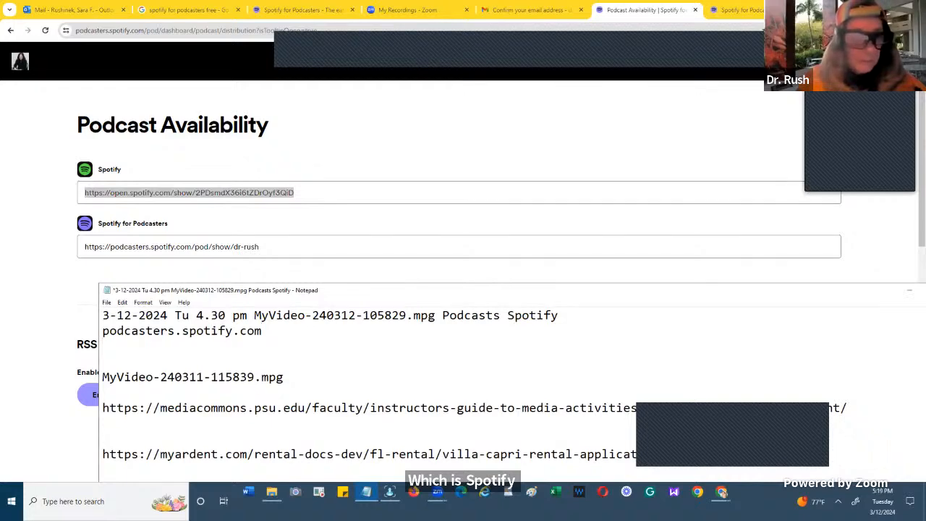
type("Spo")
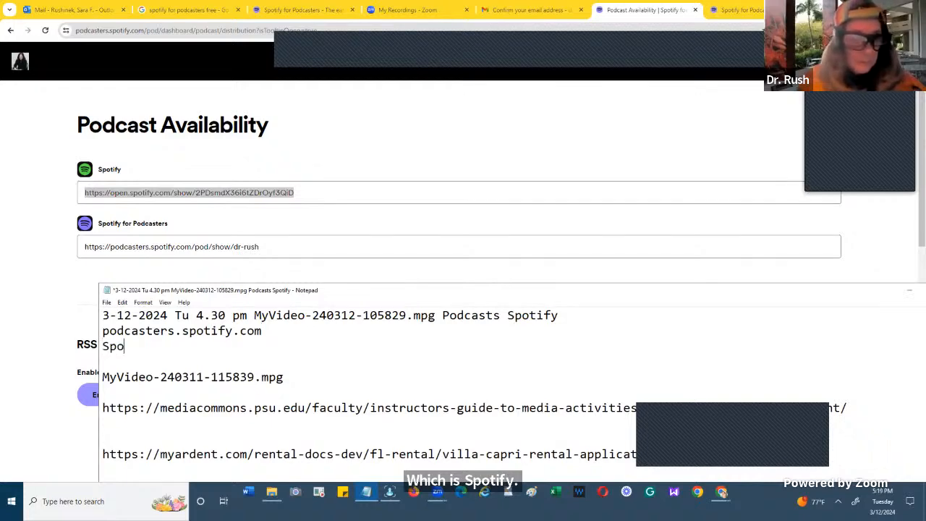
type("tify")
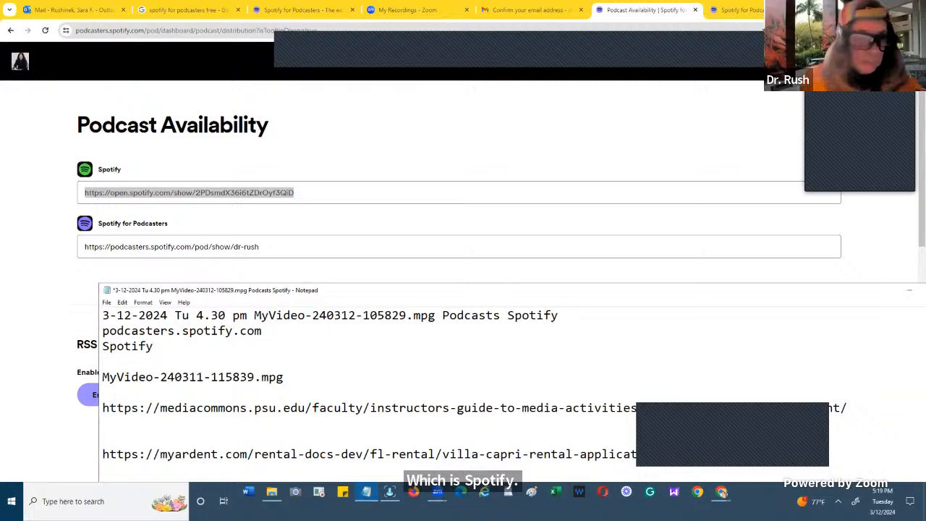
key("Return")
key("ctrl+v")
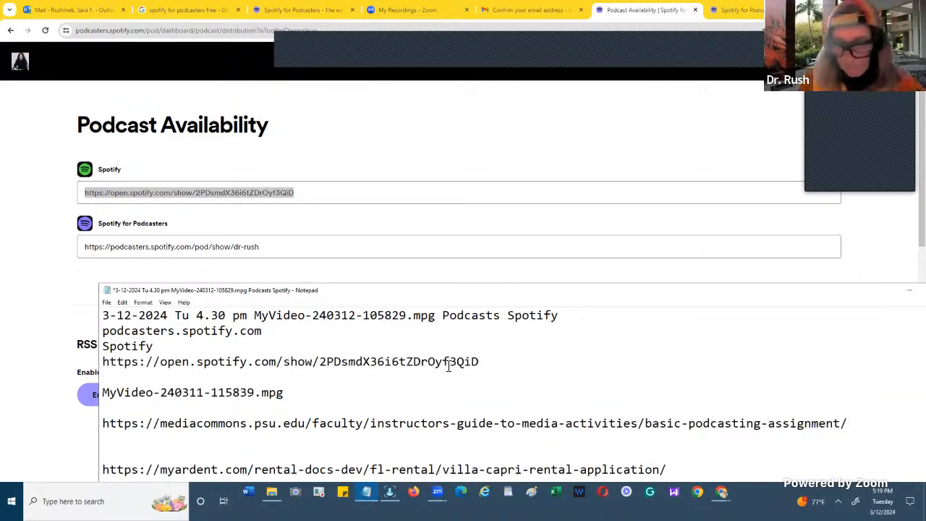
- Add the line "Spotify for Podcasters" below the pasted show link in the notes
key("Return")
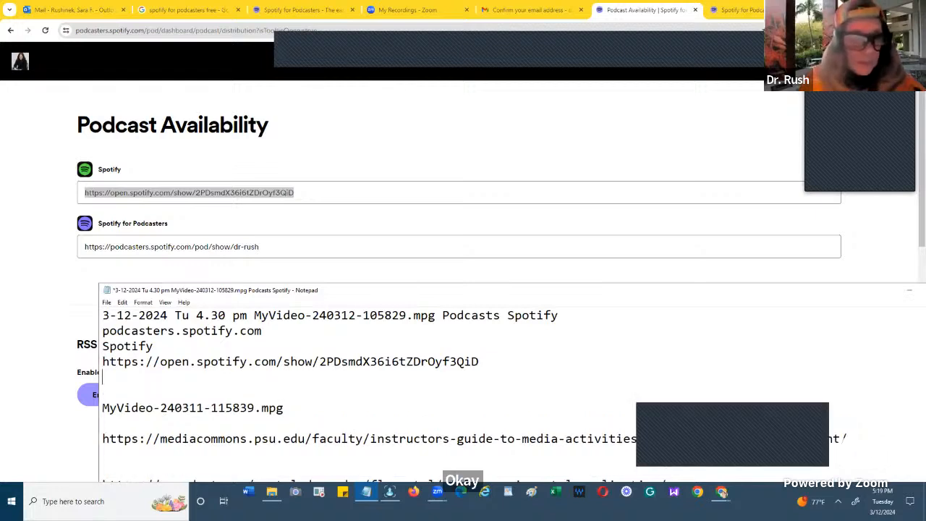
type("S")
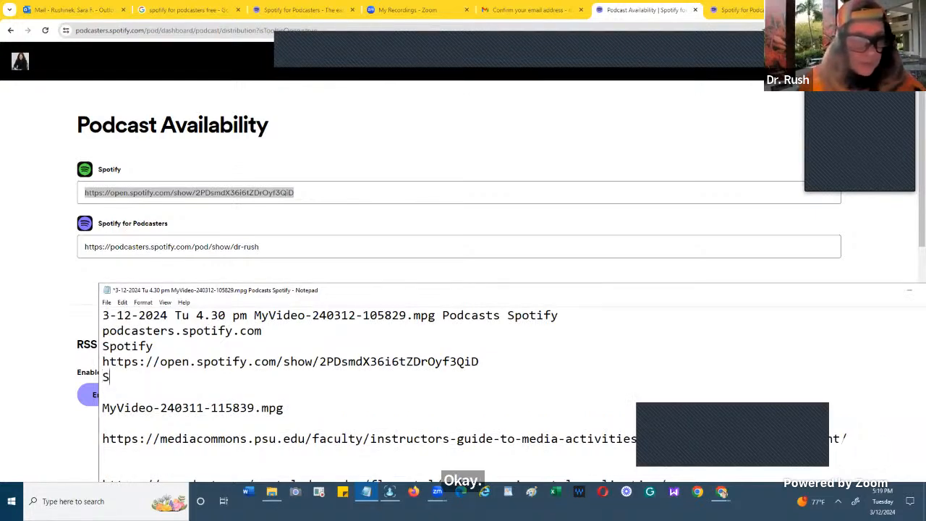
type("pt")
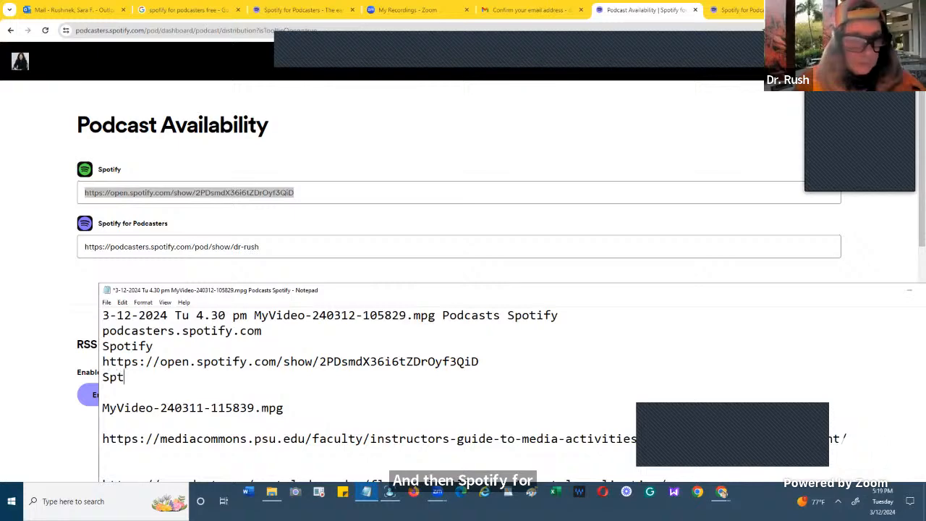
key("BackSpace")
type("oti")
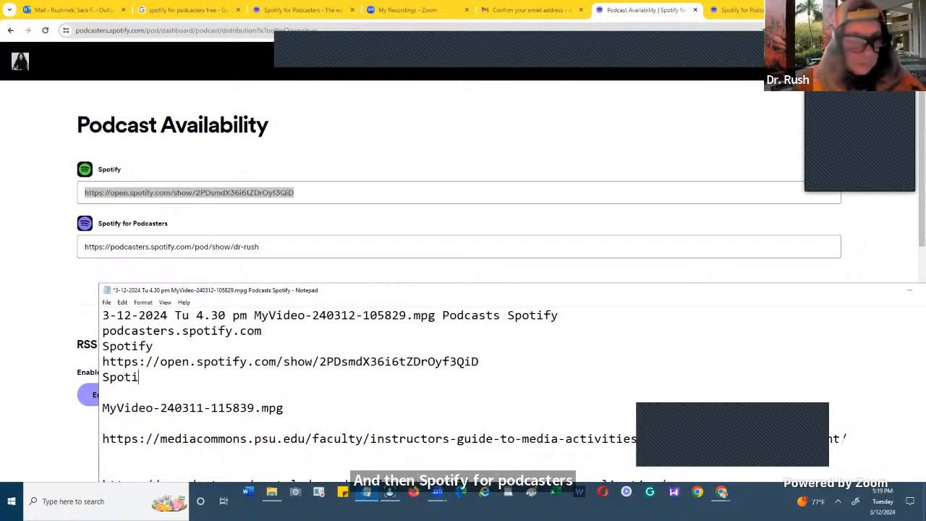
type("fy for ")
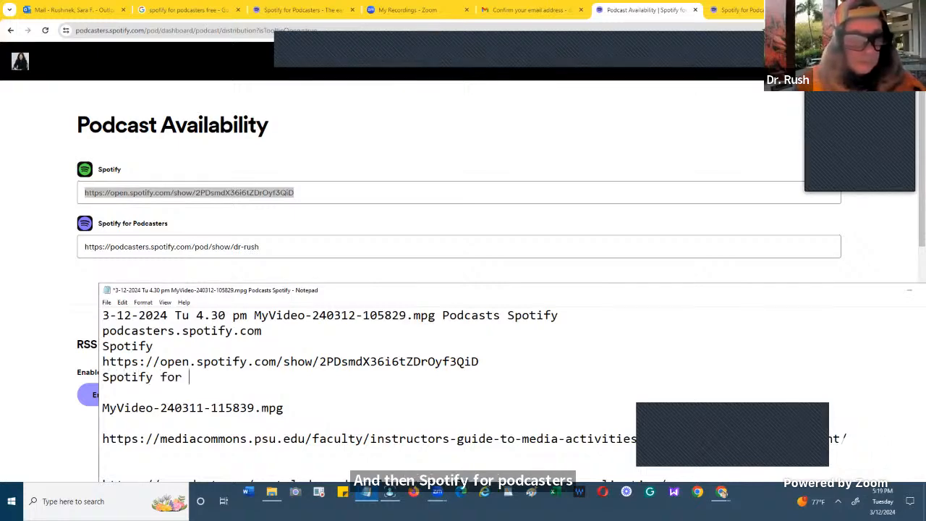
type("Podc")
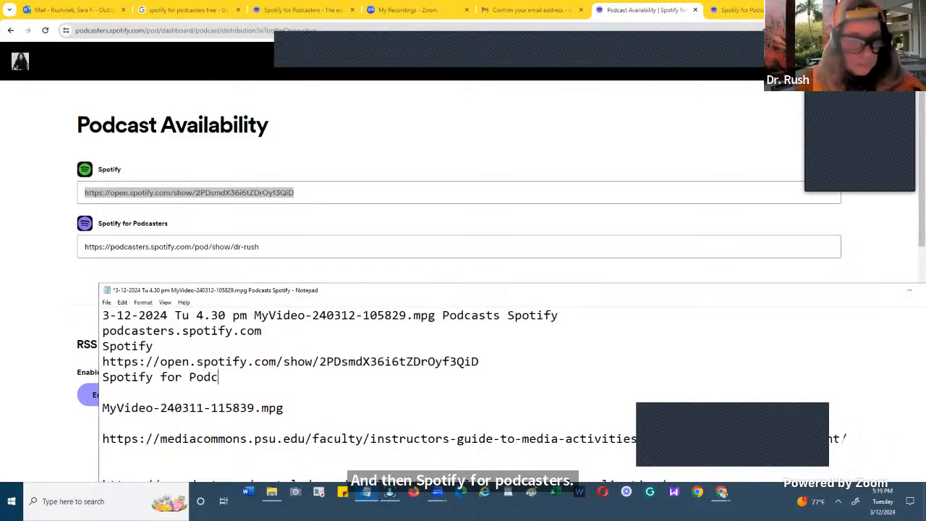
type("aster")
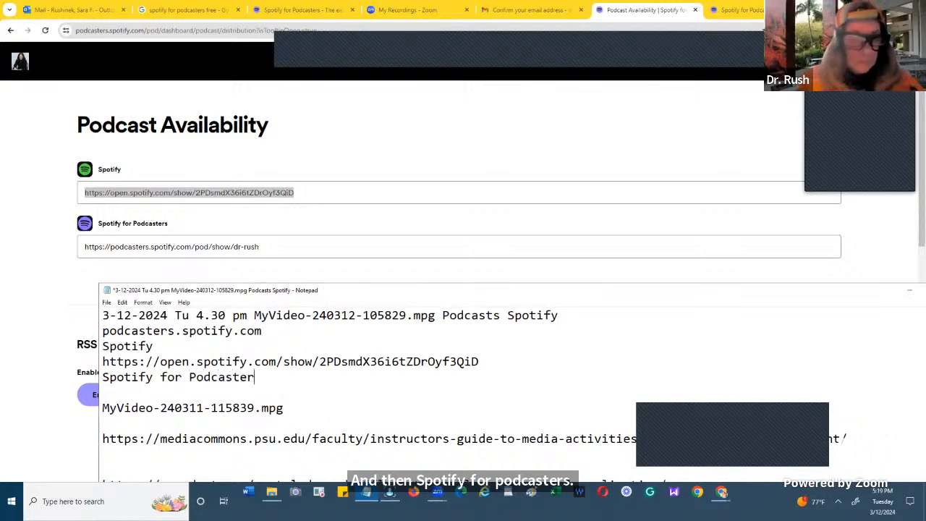
type("s")
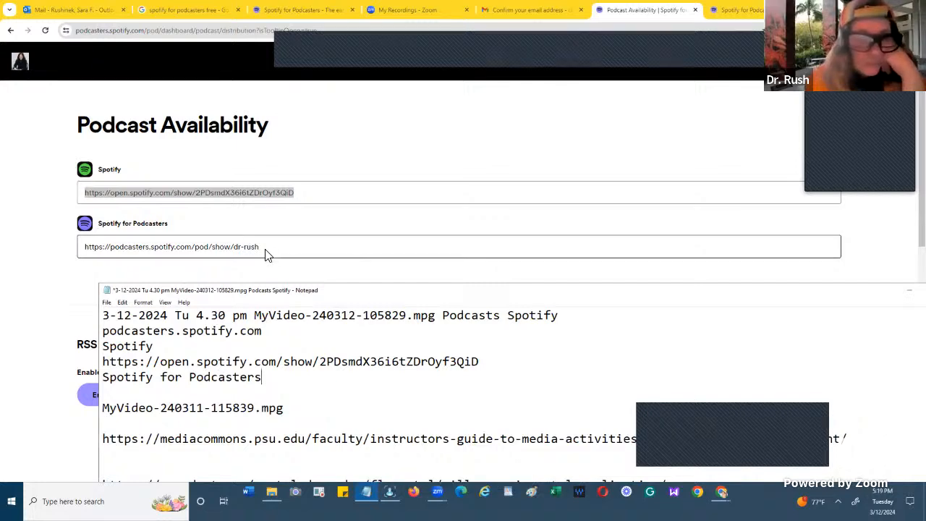
- Try to select the whole Spotify for Podcasters show link on the podcast availability page for copying
left_click(265, 253)
left_click(265, 253)
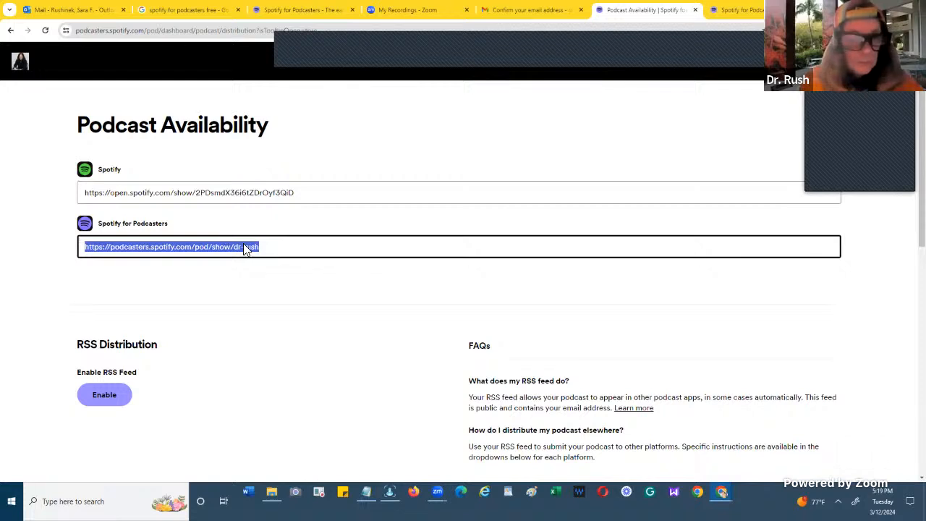
left_click(269, 243)
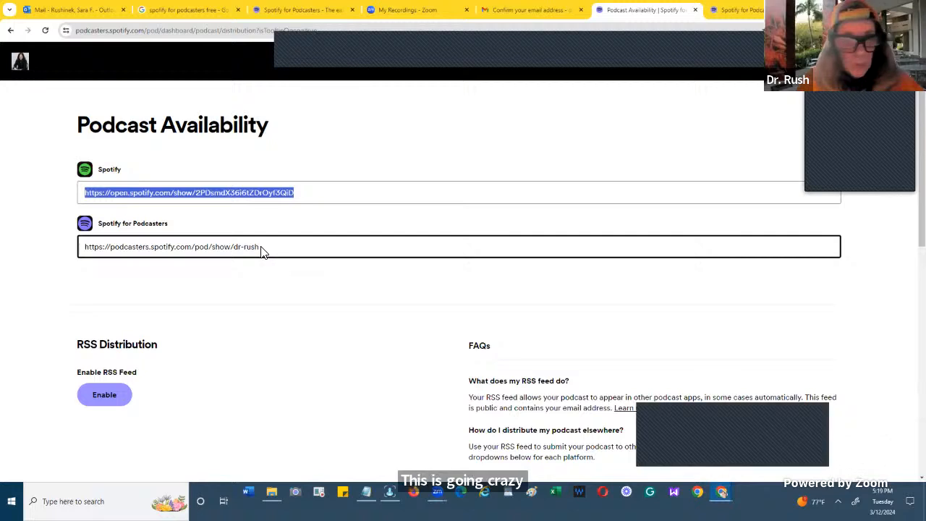
left_click(259, 248)
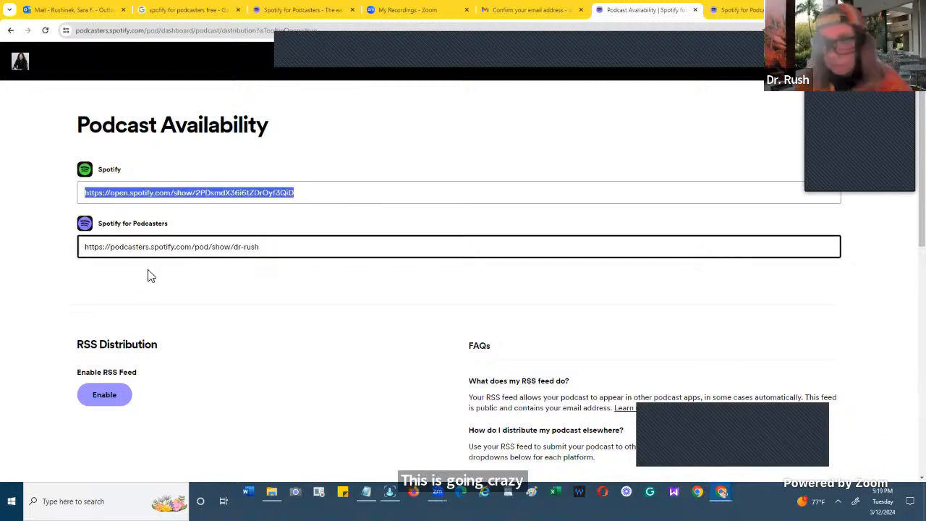
left_click(154, 247)
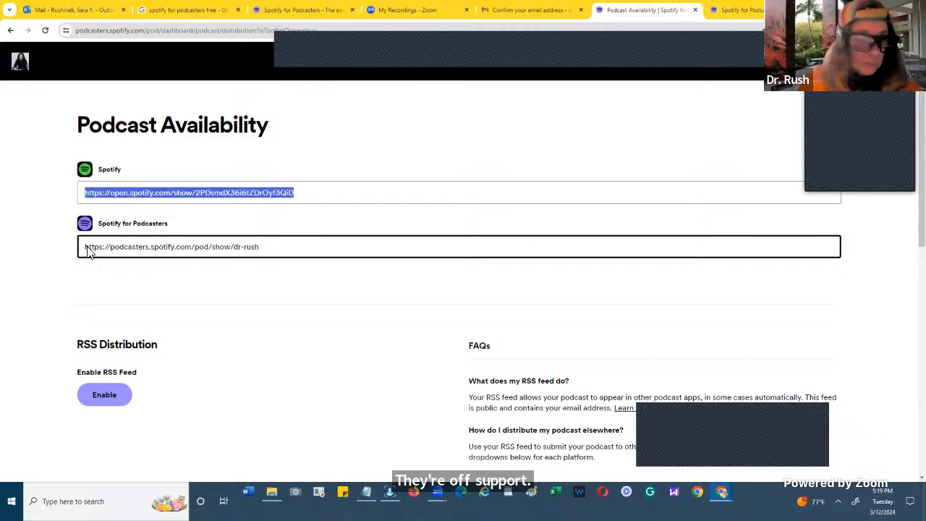
left_click_drag(85, 251, 268, 250)
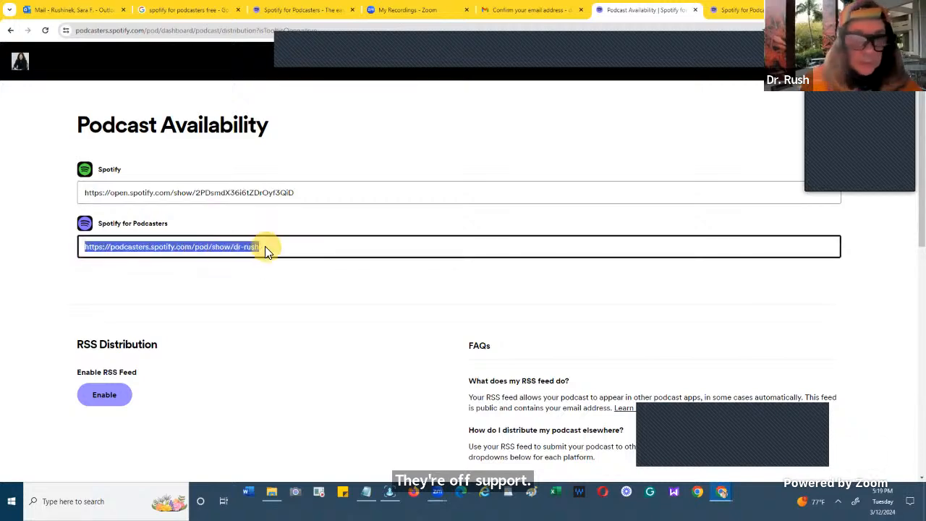
left_click(266, 247)
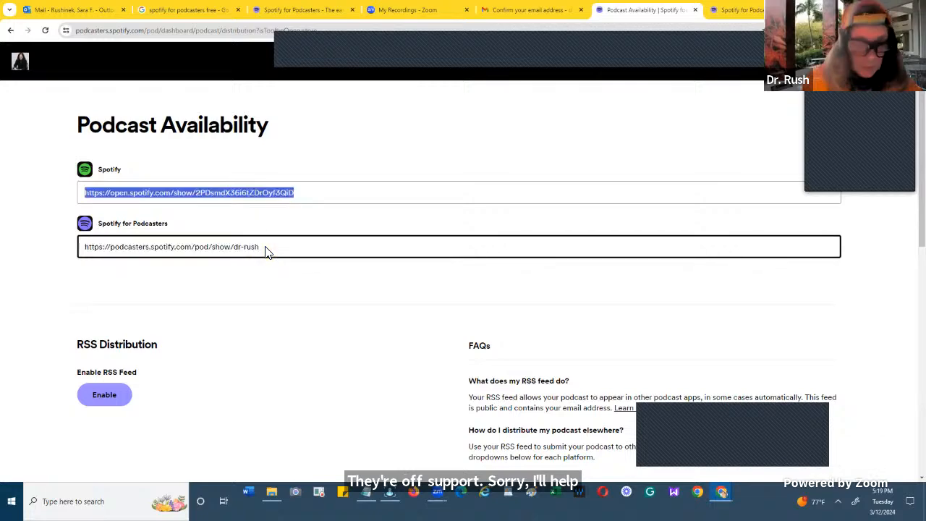
triple_click(265, 248)
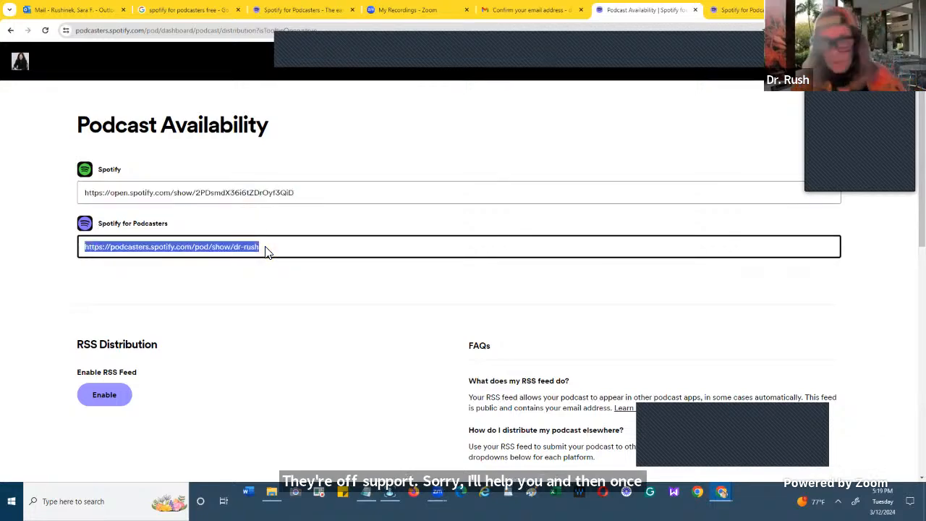
left_click(266, 248)
triple_click(265, 248)
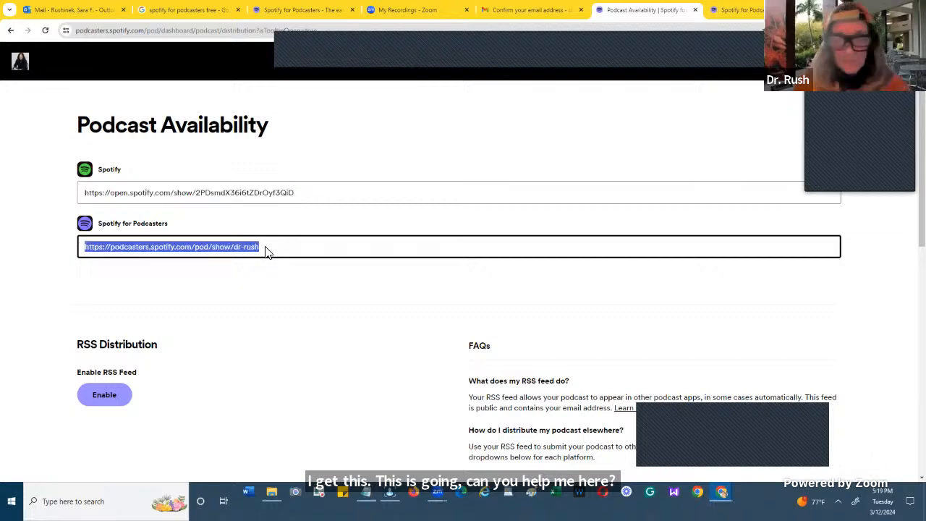
left_click(265, 248)
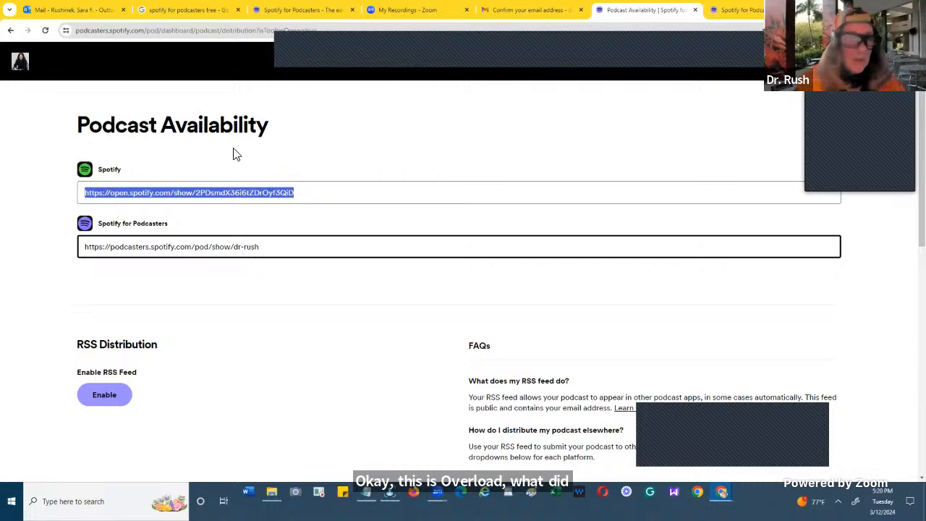
key("Tab")
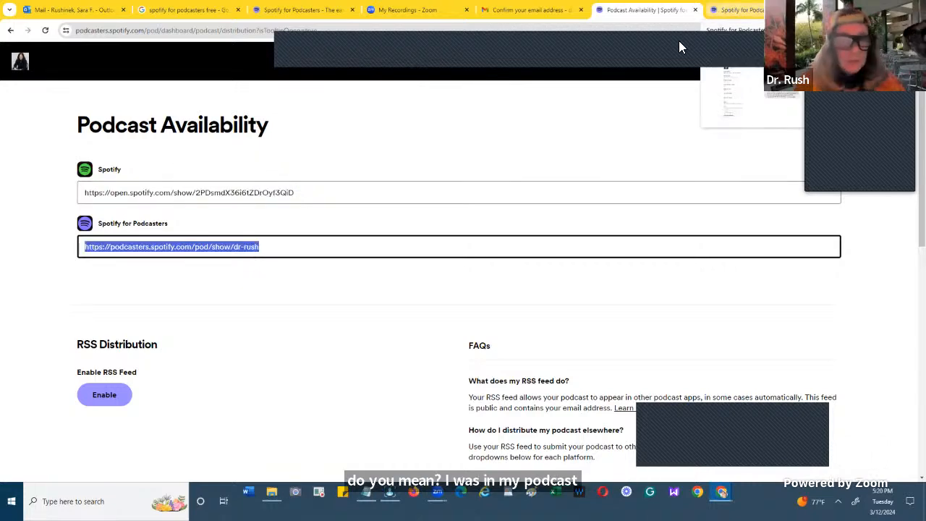
left_click(729, 11)
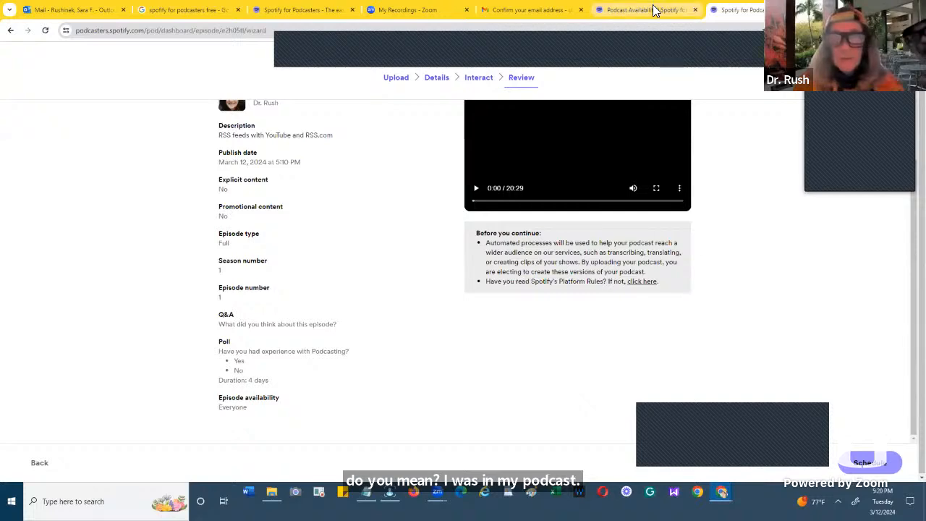
left_click(653, 10)
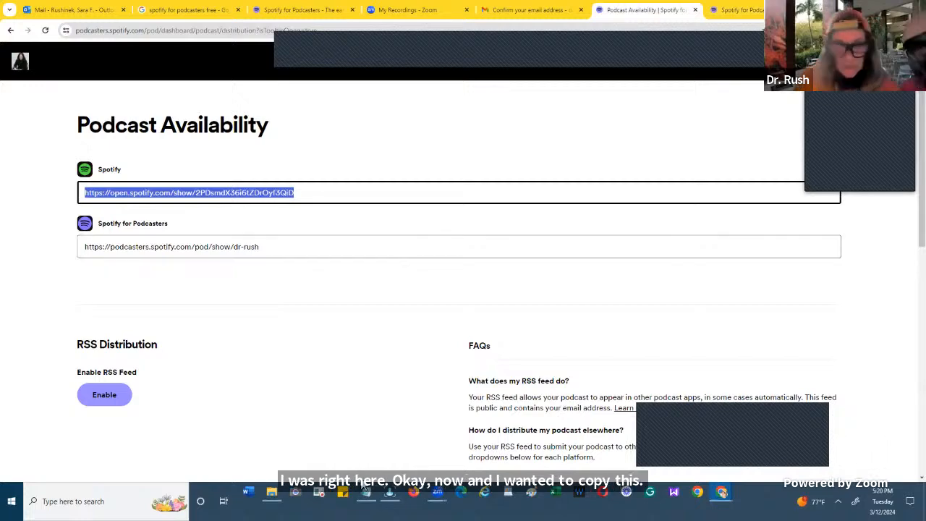
left_click(368, 496)
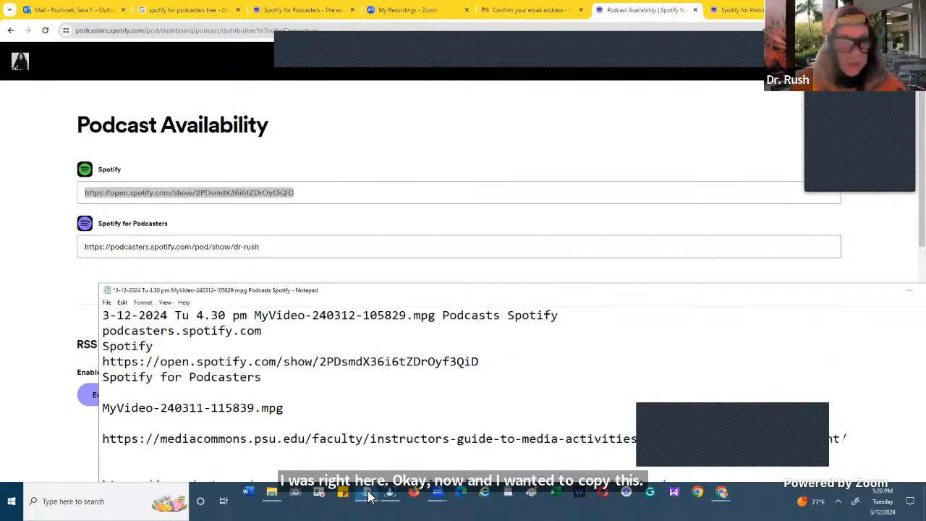
left_click(368, 496)
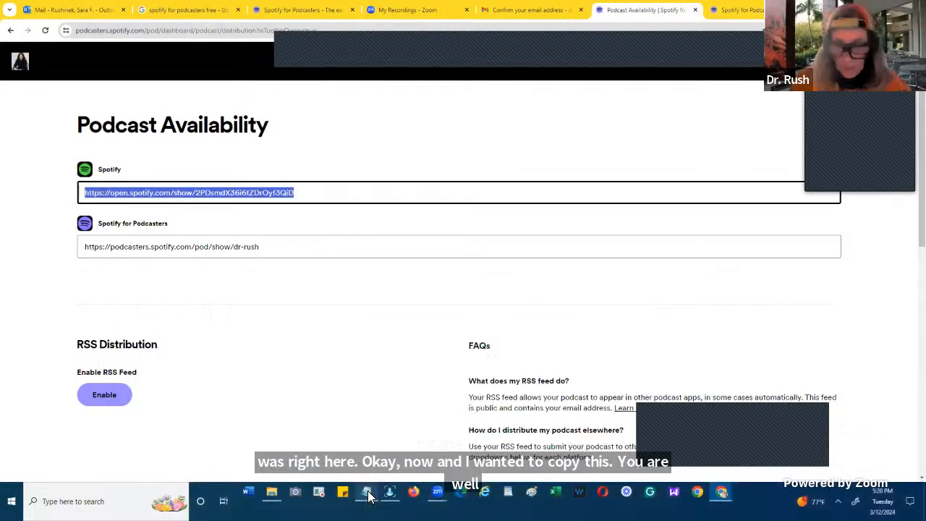
- Copy the Spotify for Podcasters show link from the availability page into the Notepad notes, on a new line below "Spotify for Podcasters"
left_click(281, 250)
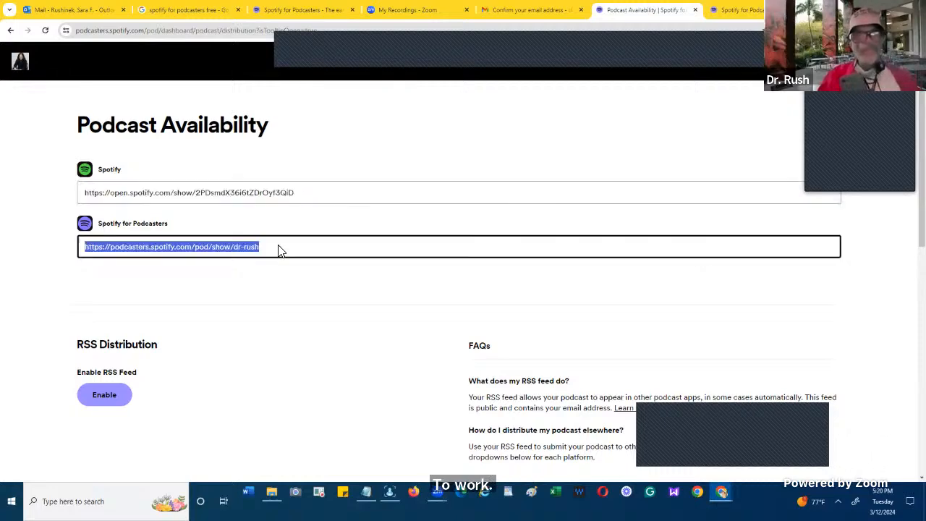
right_click(231, 248)
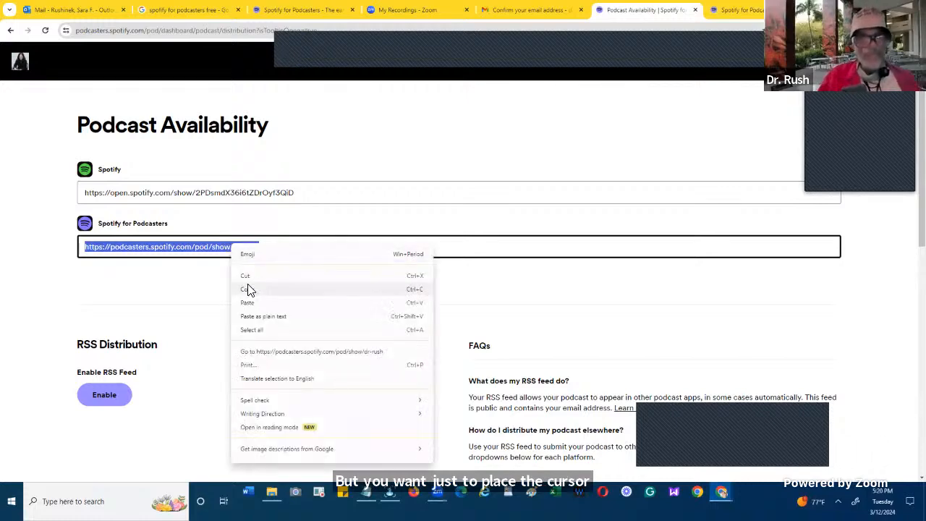
left_click(247, 291)
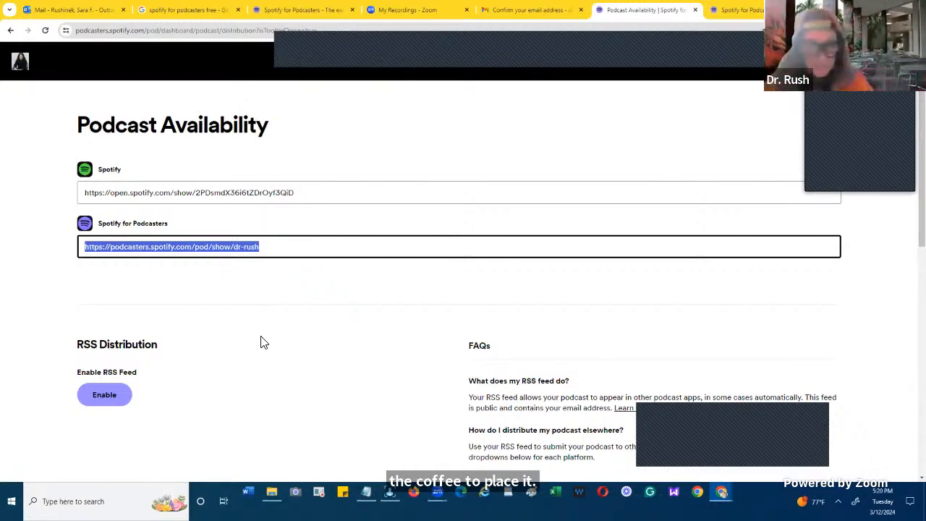
left_click(364, 498)
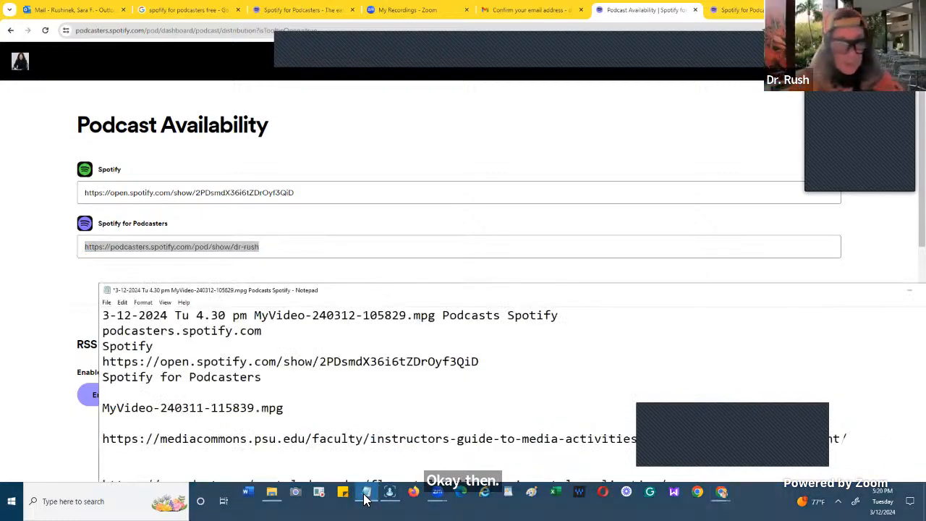
key("Return")
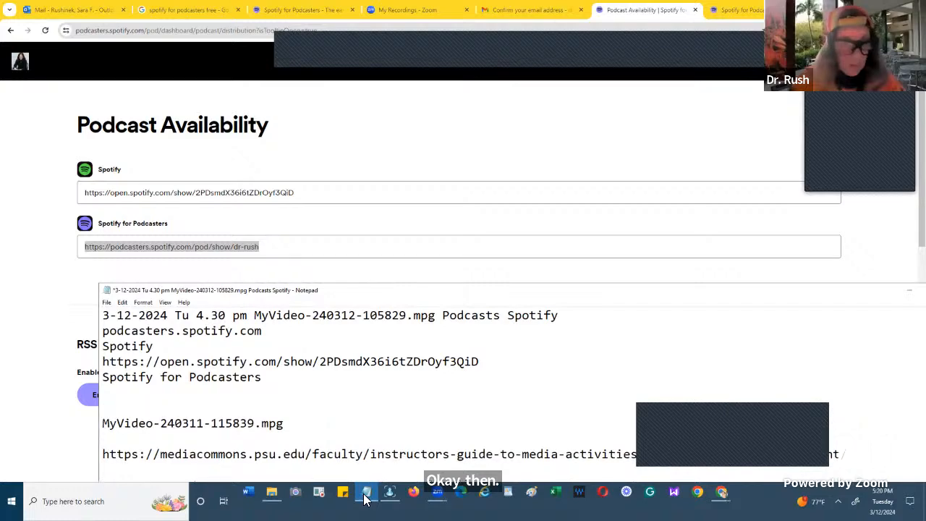
key("ctrl+v")
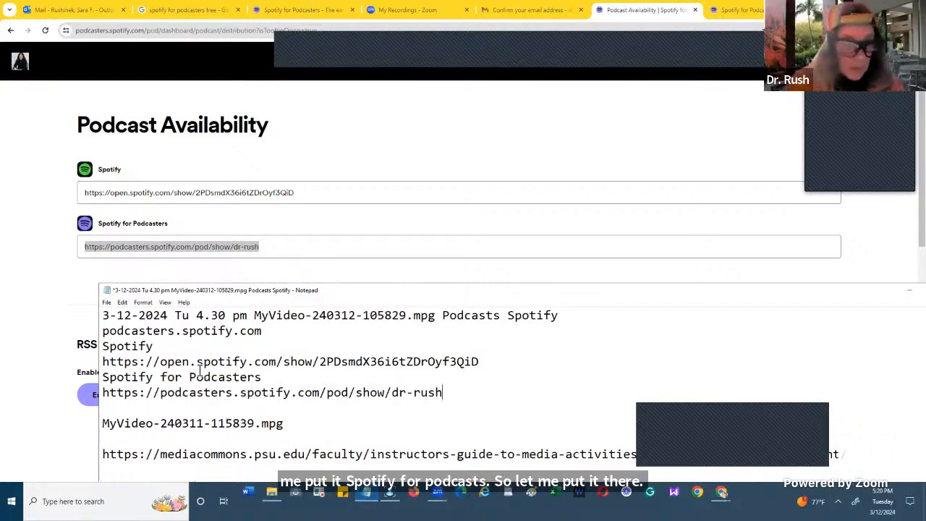
- Save the Notepad notes under their existing file name and return to the podcast availability page in the browser
left_click(106, 302)
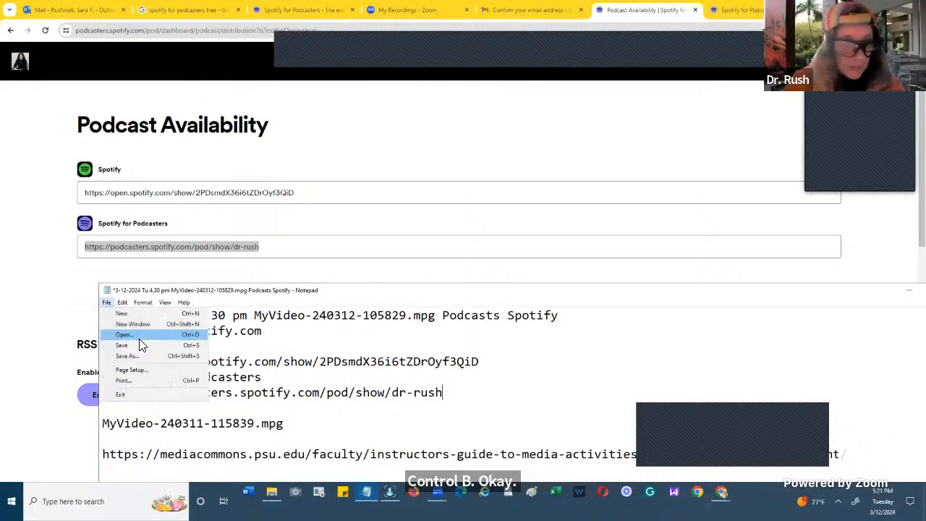
left_click(132, 345)
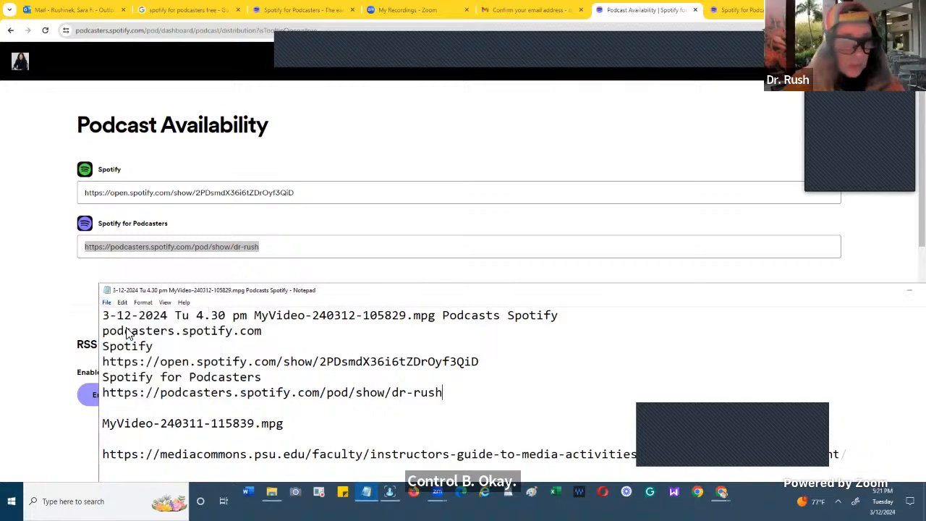
key("alt+Tab")
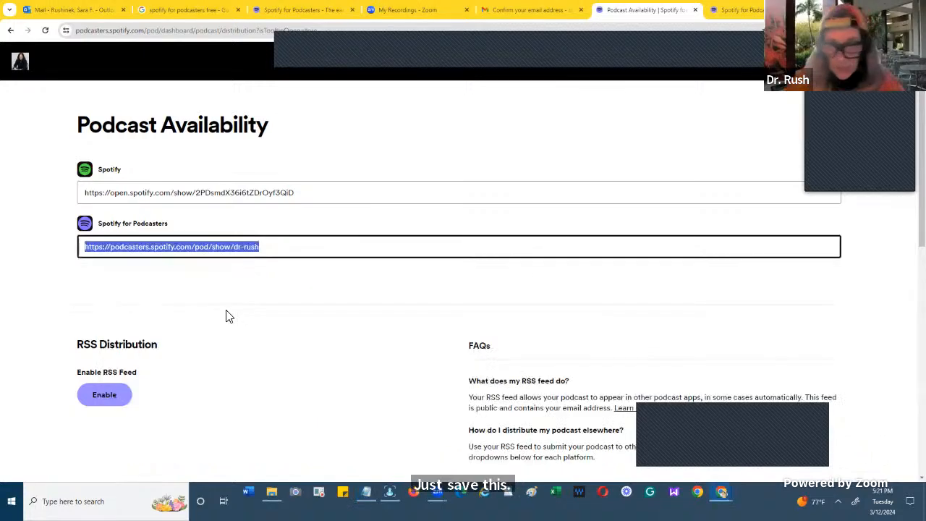
- Examine the RSS distribution section, its FAQs and the list of other podcast platforms from Amazon Music to RadioPublic
left_click(269, 346)
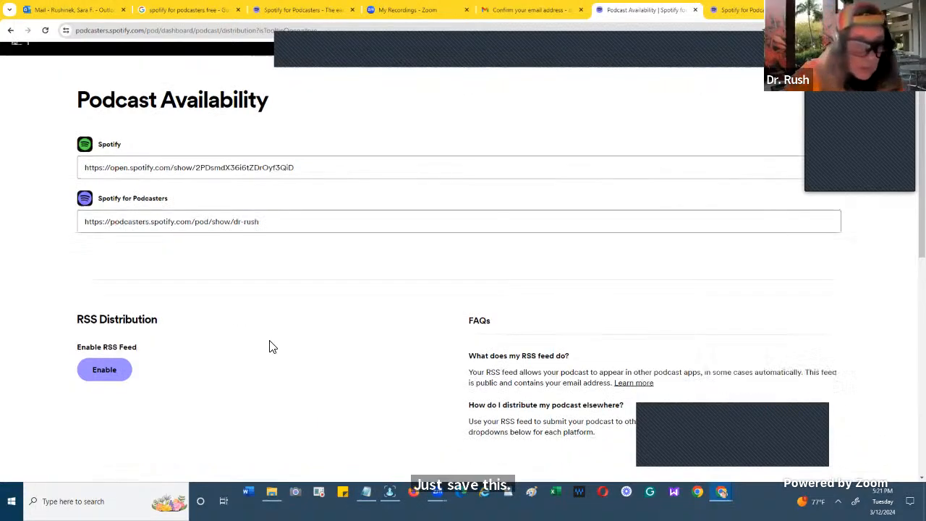
scroll(269, 346, "down", 2)
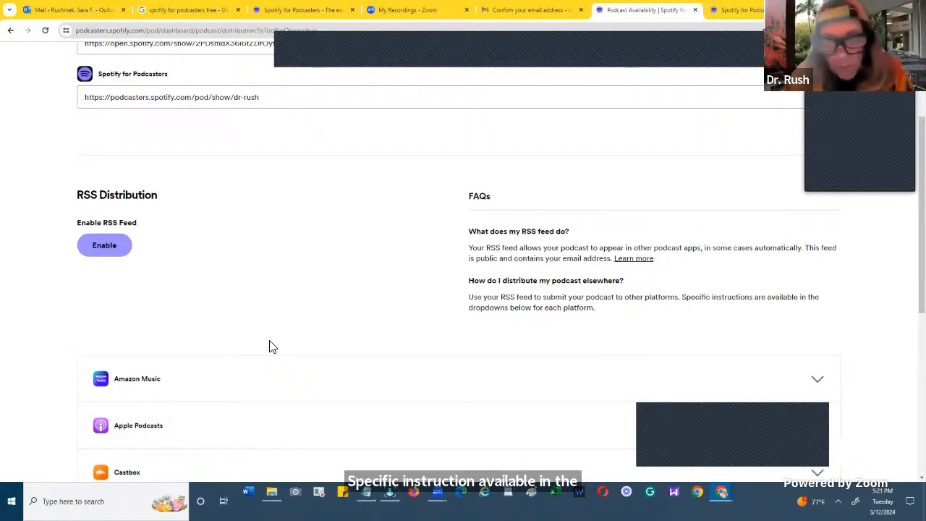
scroll(269, 347, "down", 2)
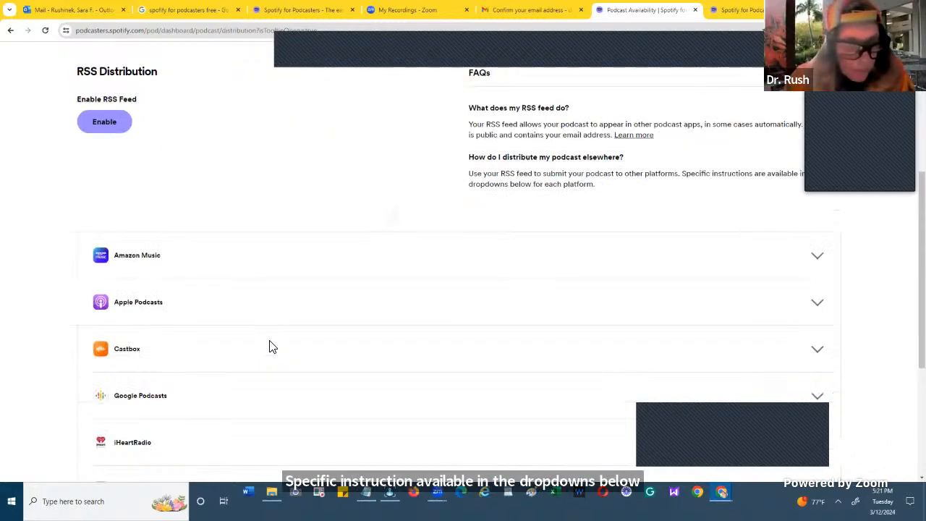
scroll(269, 347, "down", 2)
scroll(269, 346, "down", 2)
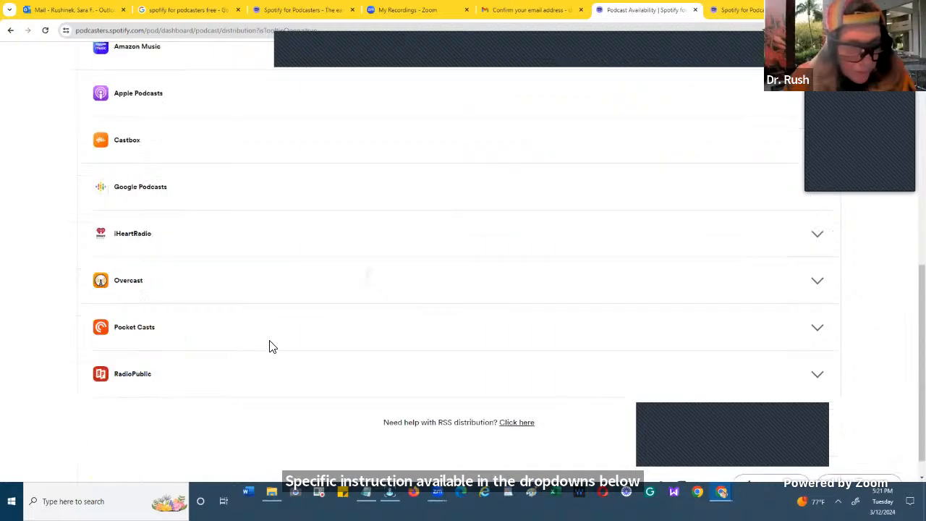
scroll(269, 346, "down", 1)
scroll(269, 346, "up", 2)
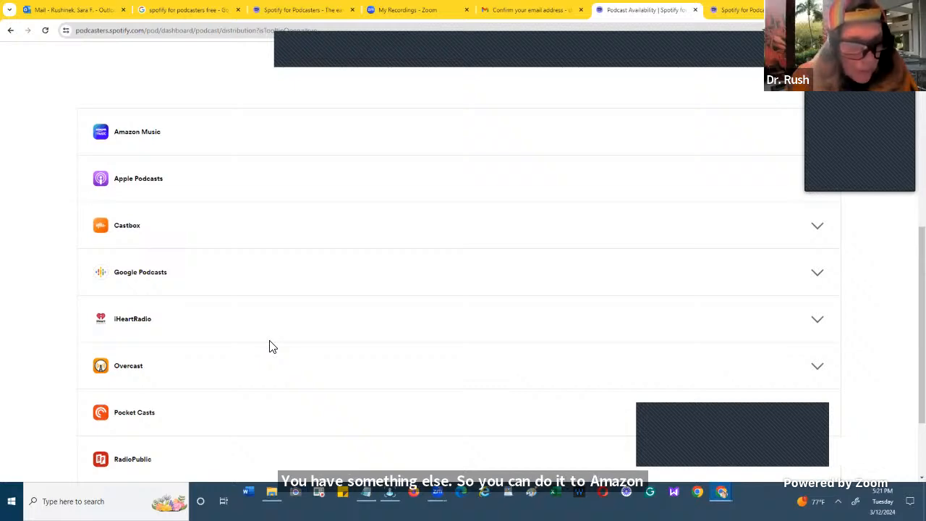
scroll(269, 347, "down", 1)
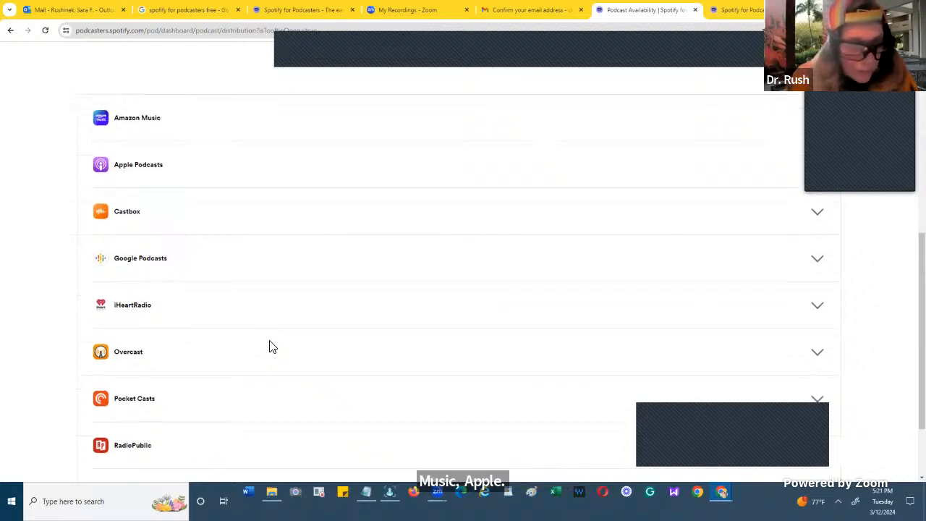
scroll(269, 346, "down", 1)
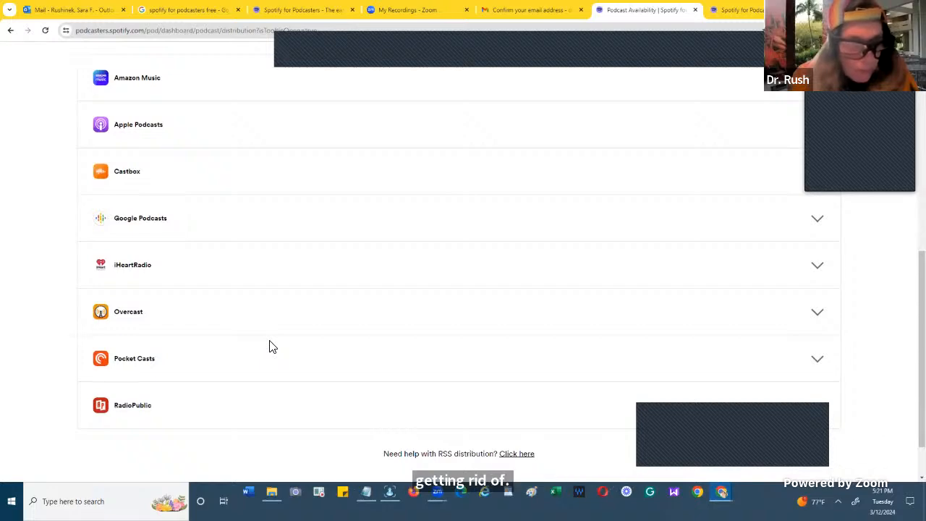
scroll(269, 347, "down", 1)
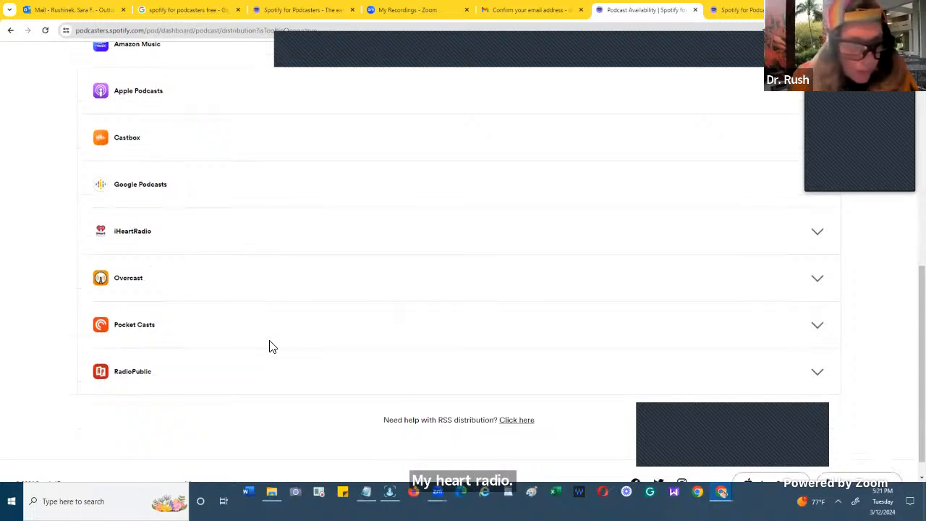
scroll(269, 346, "down", 1)
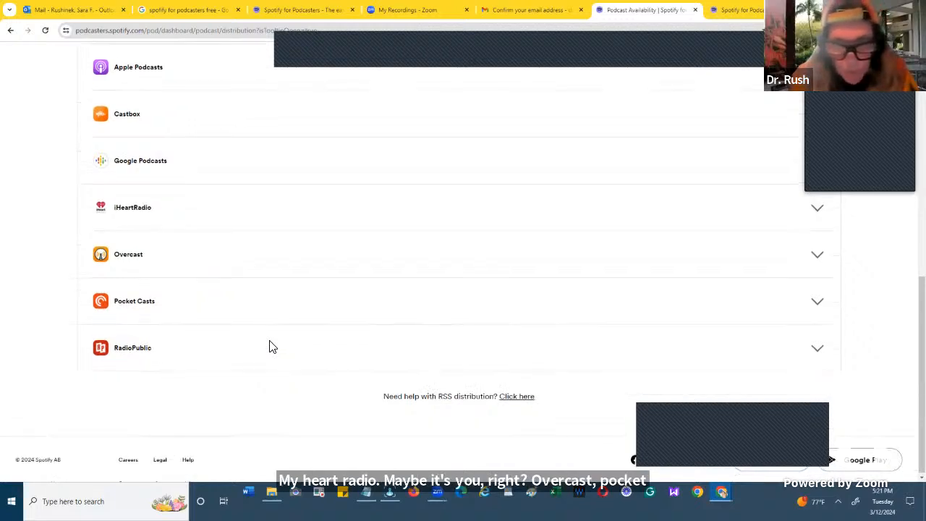
key("Return")
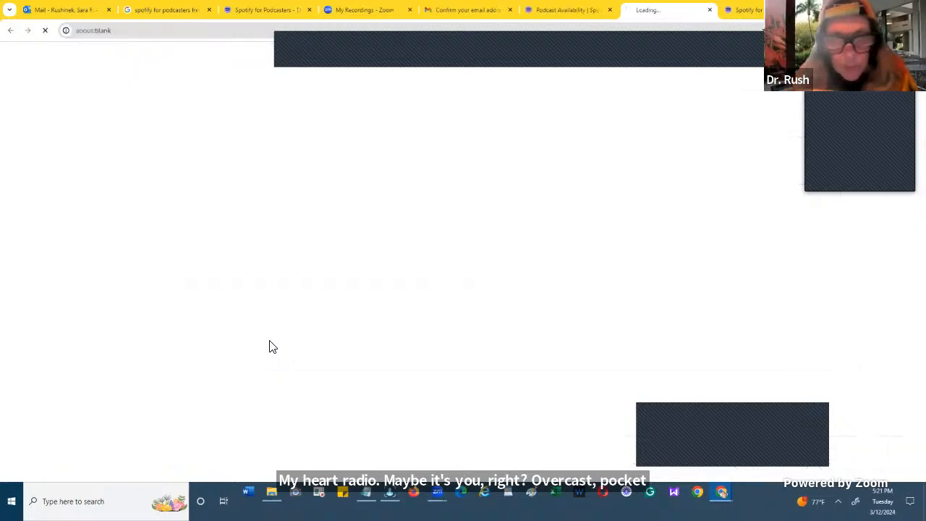
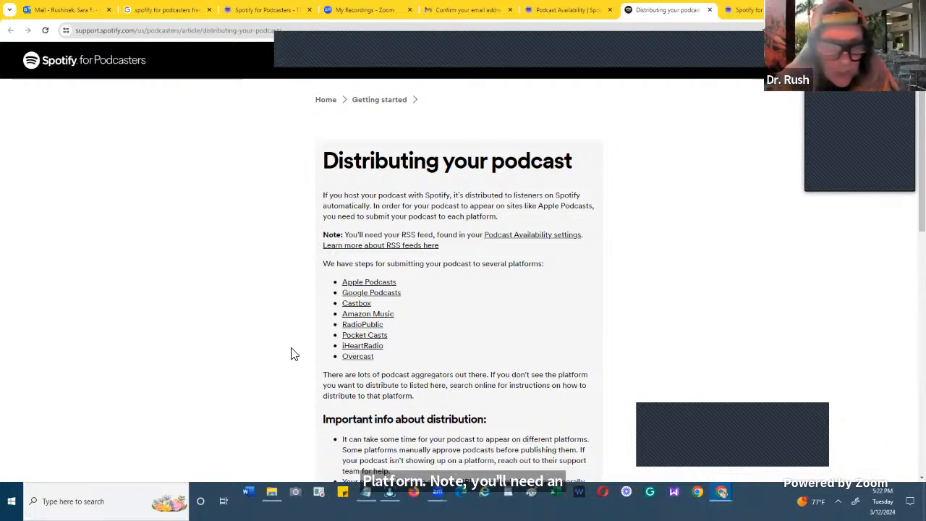
- Read through the "Distributing your podcast" article, then select and copy its text from the title down to the page footer
scroll(332, 339, "down", 3)
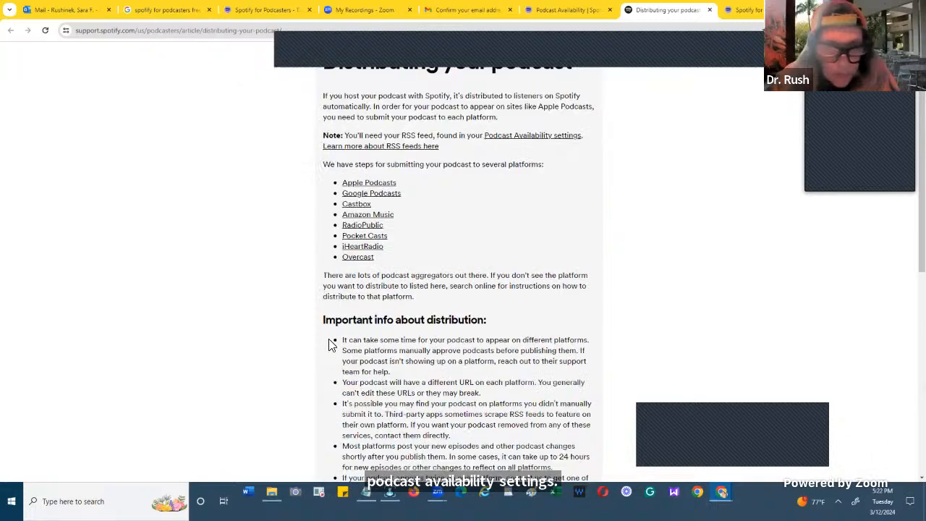
scroll(373, 342, "down", 1)
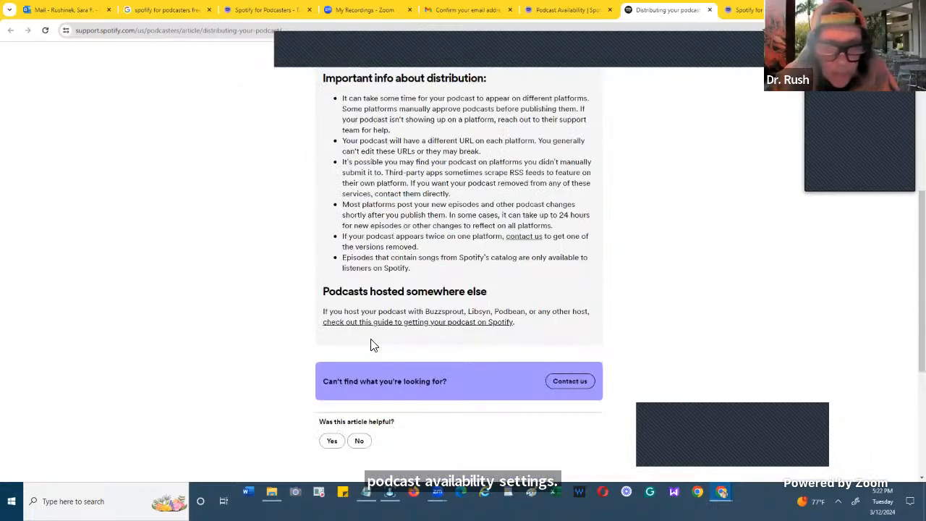
scroll(370, 337, "down", 1)
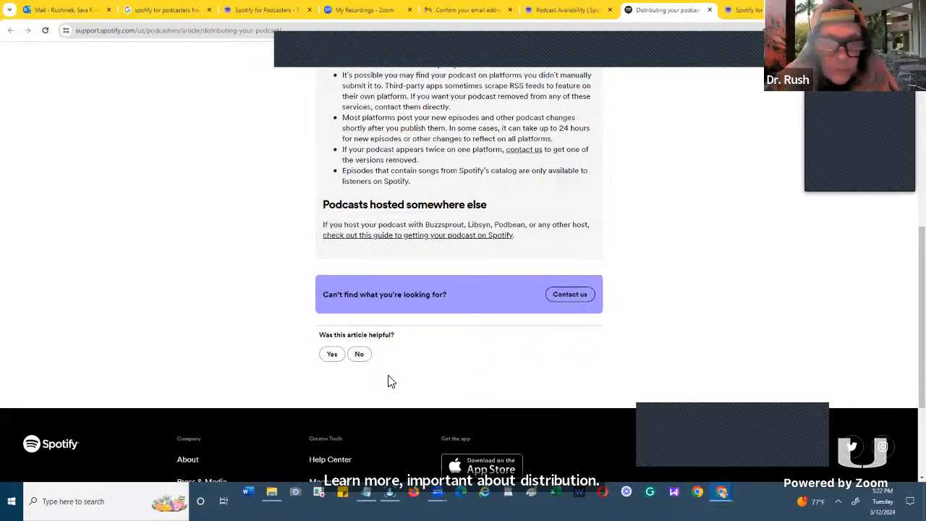
scroll(387, 373, "up", 5)
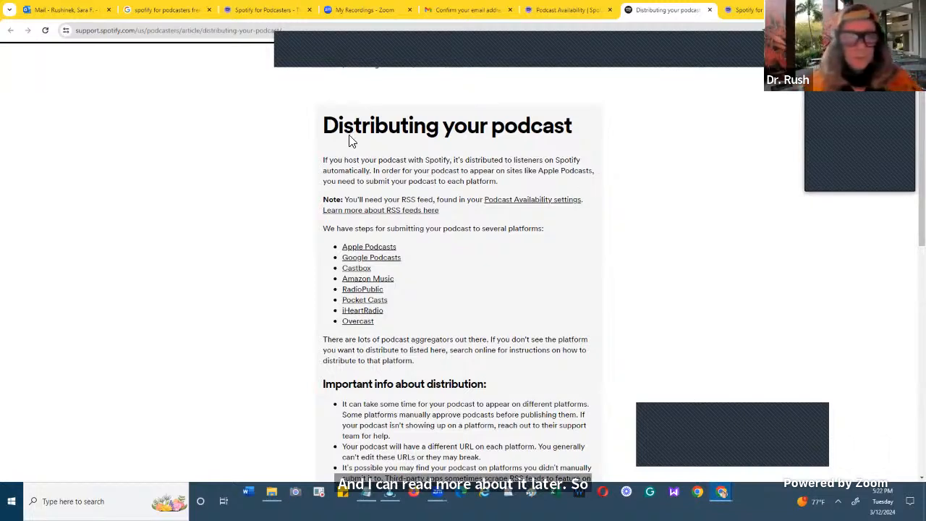
left_click(321, 124)
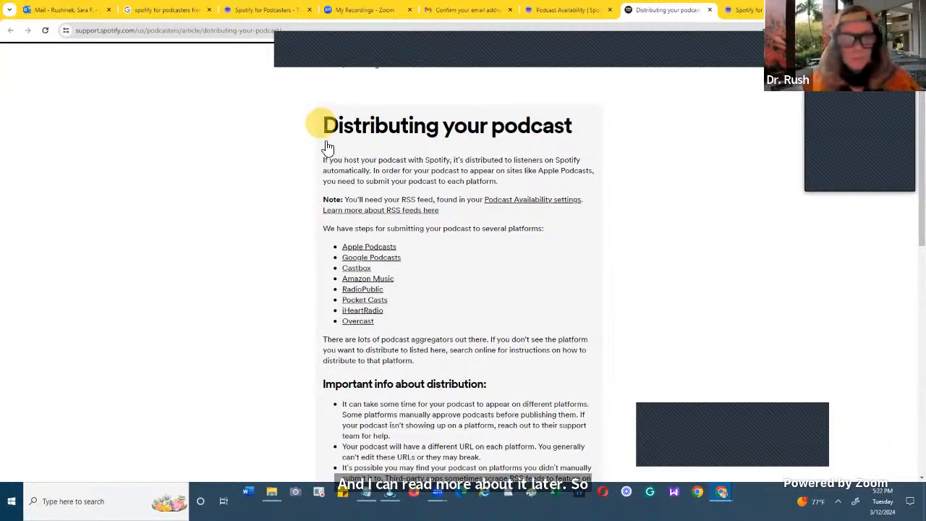
left_click_drag(323, 125, 365, 257)
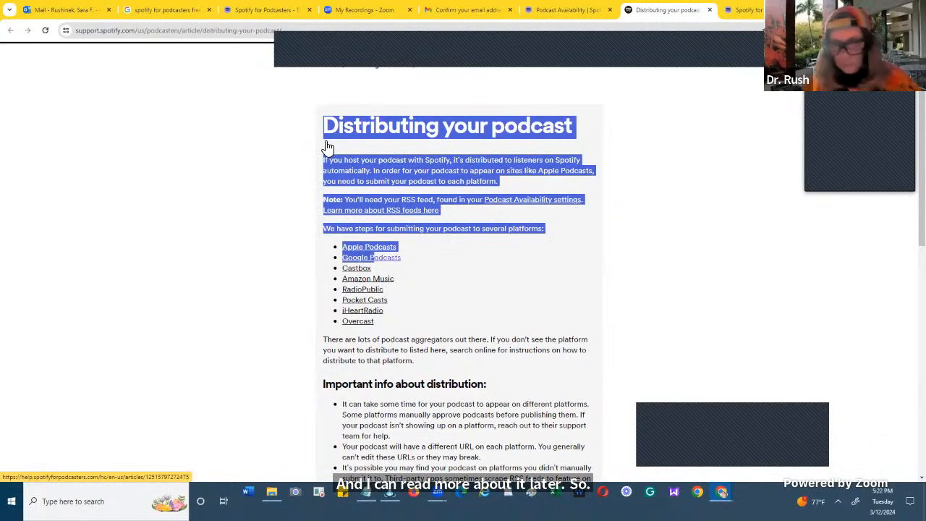
left_click_drag(327, 147, 373, 255)
scroll(372, 250, "down", 6)
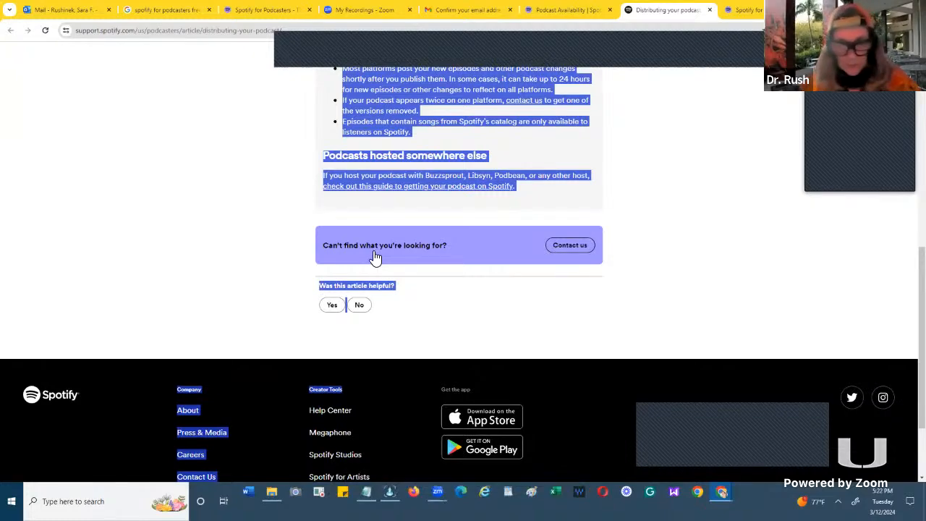
- Switch to Word and create a new blank document
left_click(250, 496)
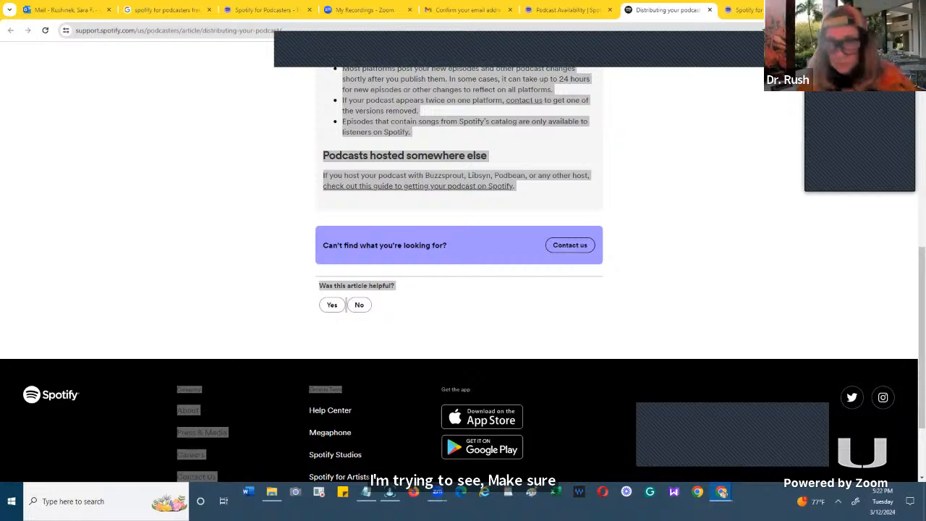
left_click(366, 494)
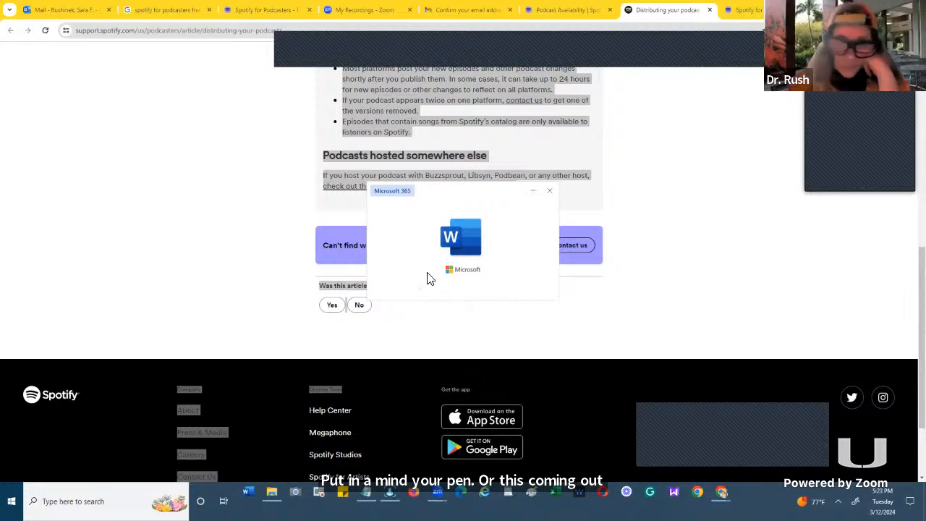
left_click(415, 247)
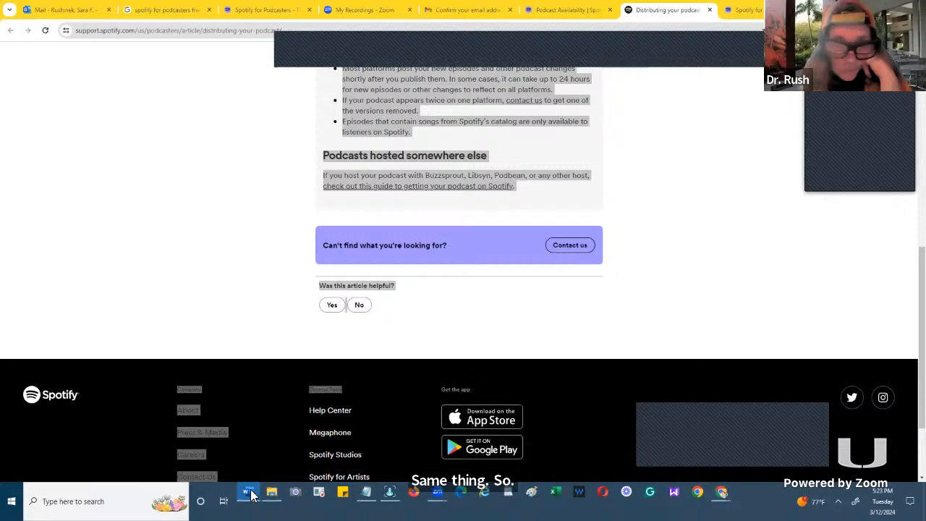
mouse_move(248, 493)
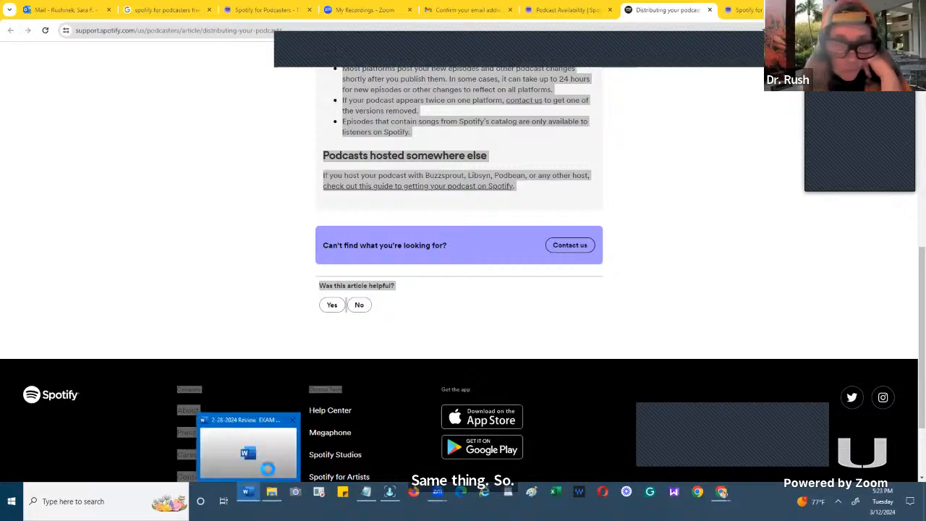
left_click(263, 465)
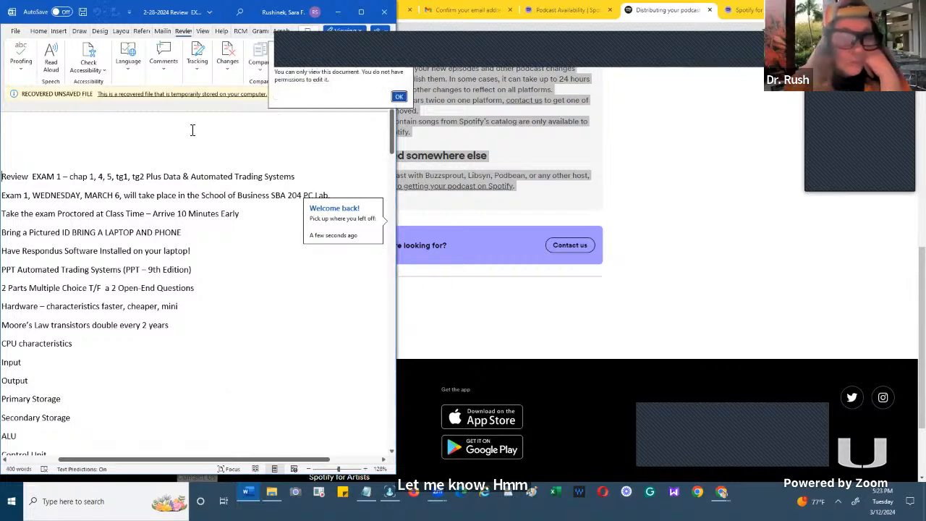
key("alt+Tab")
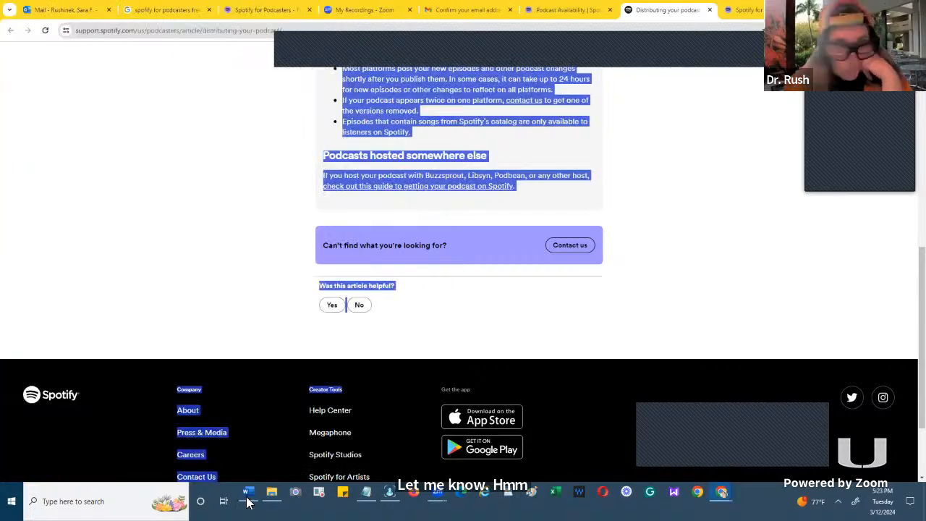
mouse_move(247, 492)
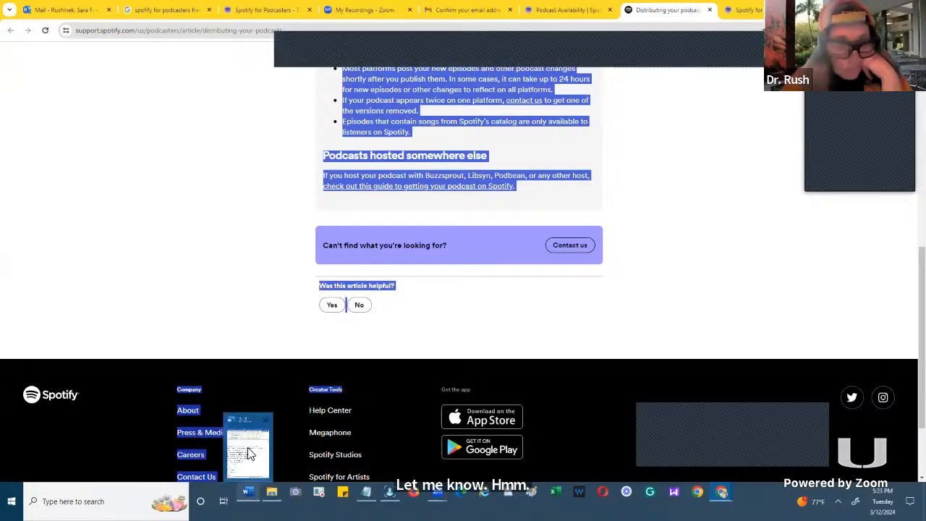
left_click(247, 447)
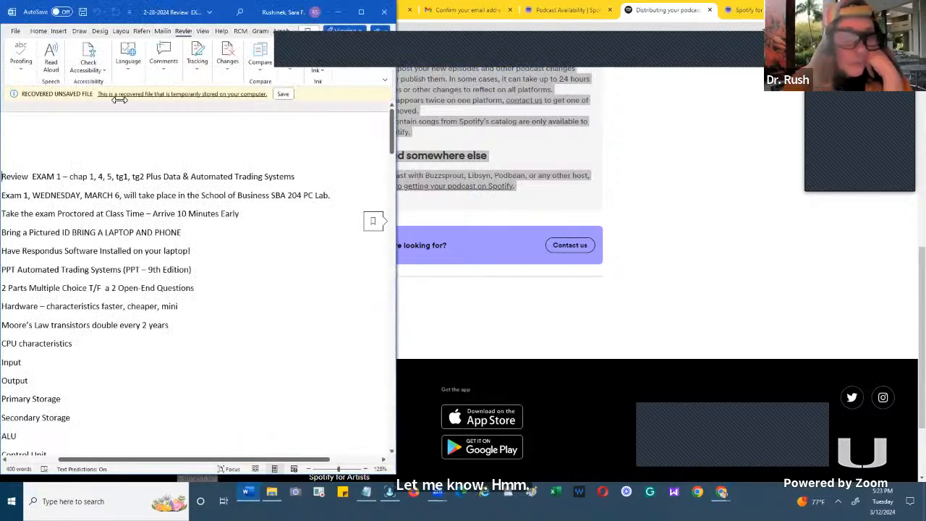
left_click(13, 33)
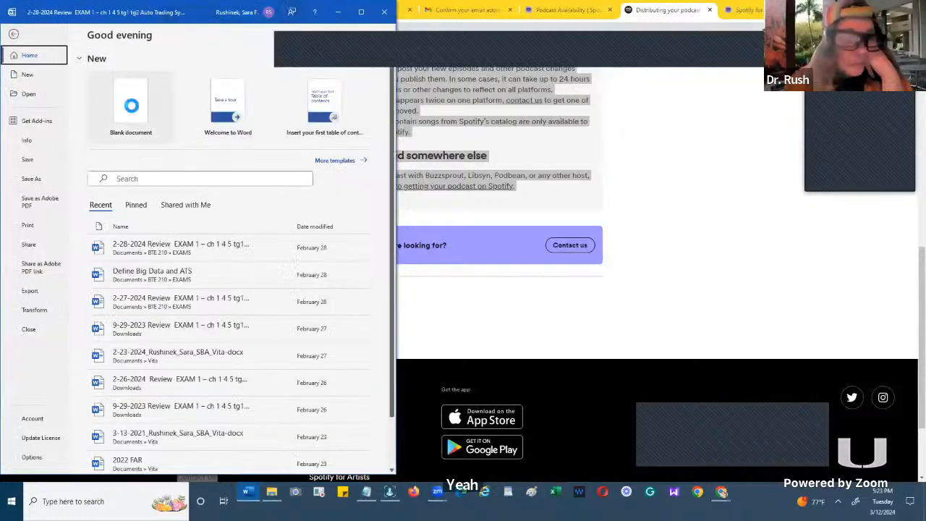
left_click(131, 105)
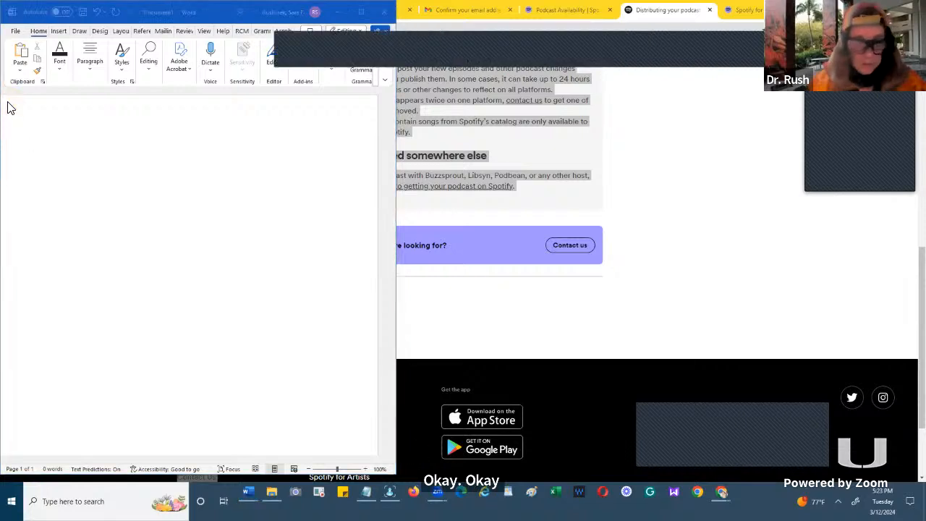
- Paste the copied distribution article into the blank Word document and return to the article in the browser
left_click(63, 112)
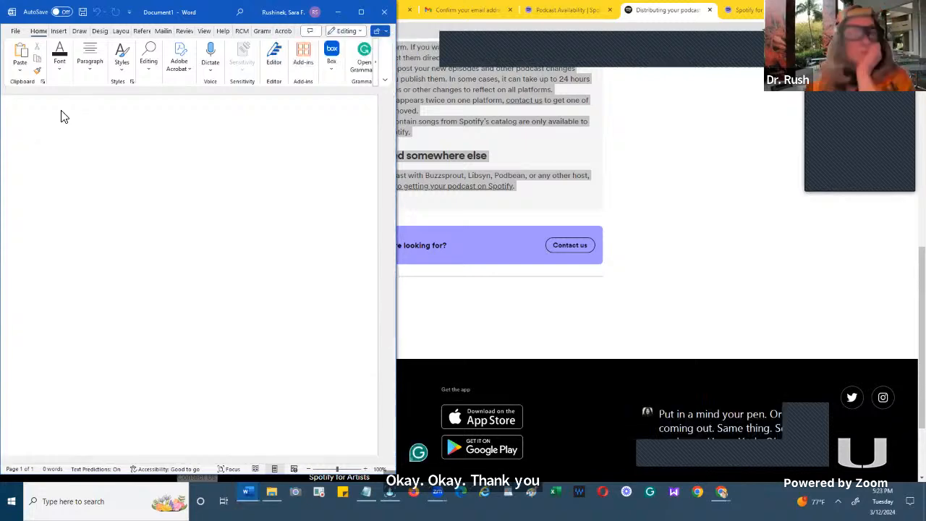
key("ctrl+v")
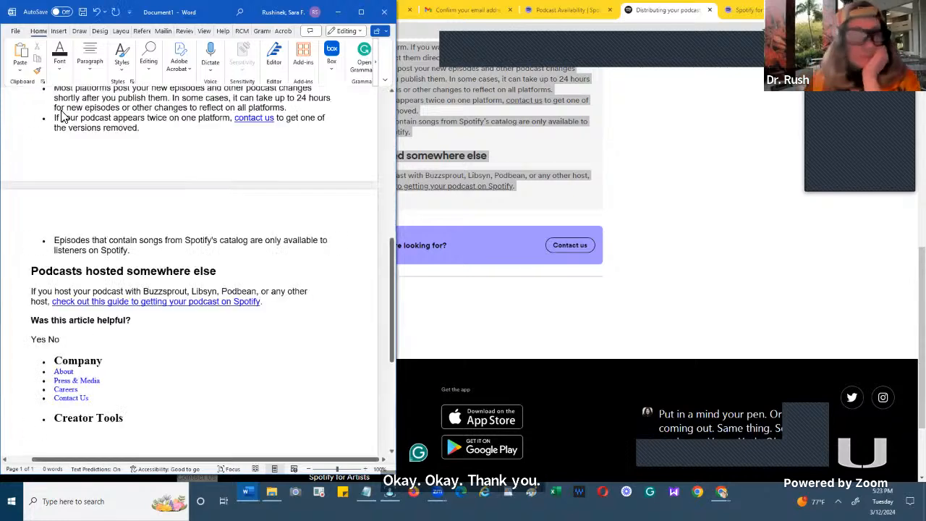
left_click(16, 31)
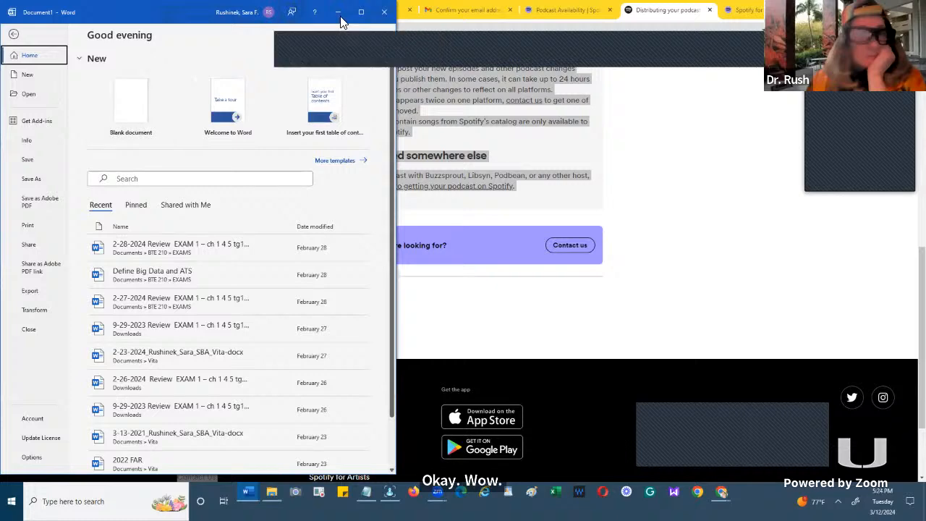
key("Escape")
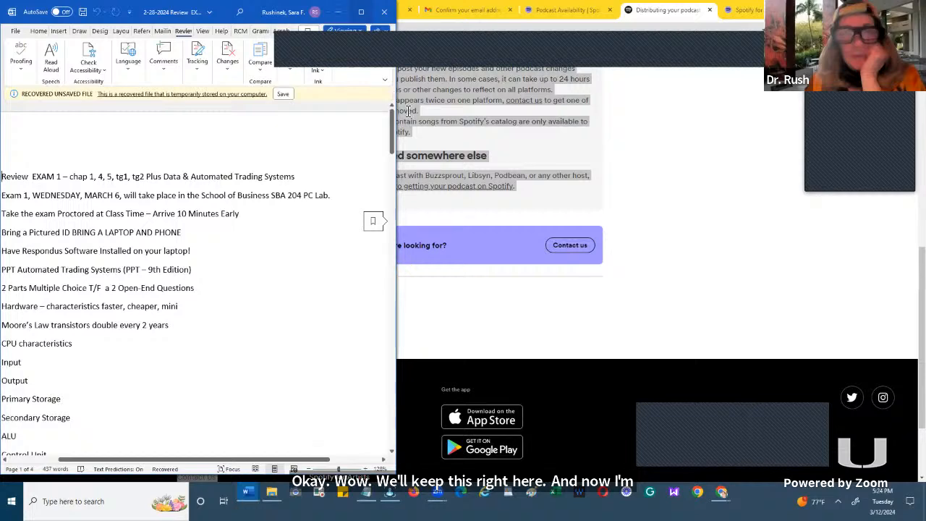
left_click(627, 208)
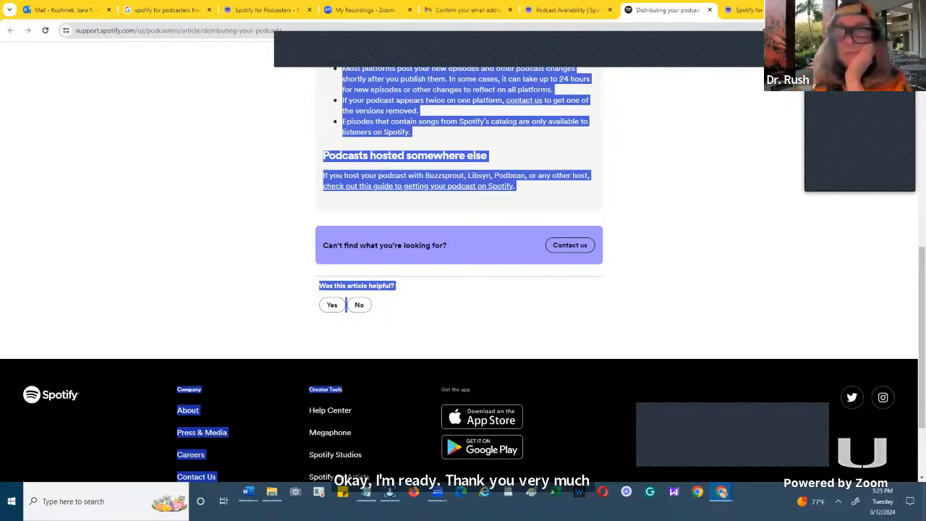
- Review the "Distributing your podcast" article again and answer Yes to whether it was helpful
scroll(667, 208, "up", 5)
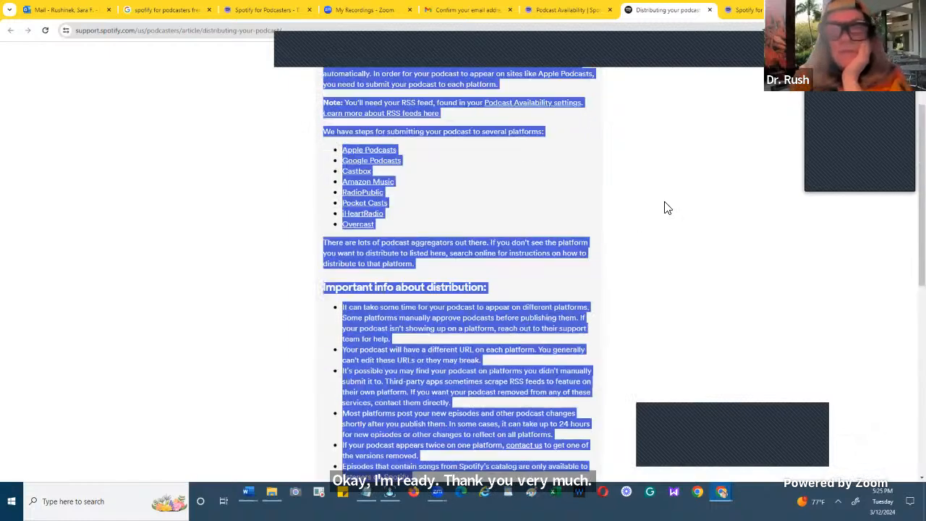
scroll(667, 207, "up", 2)
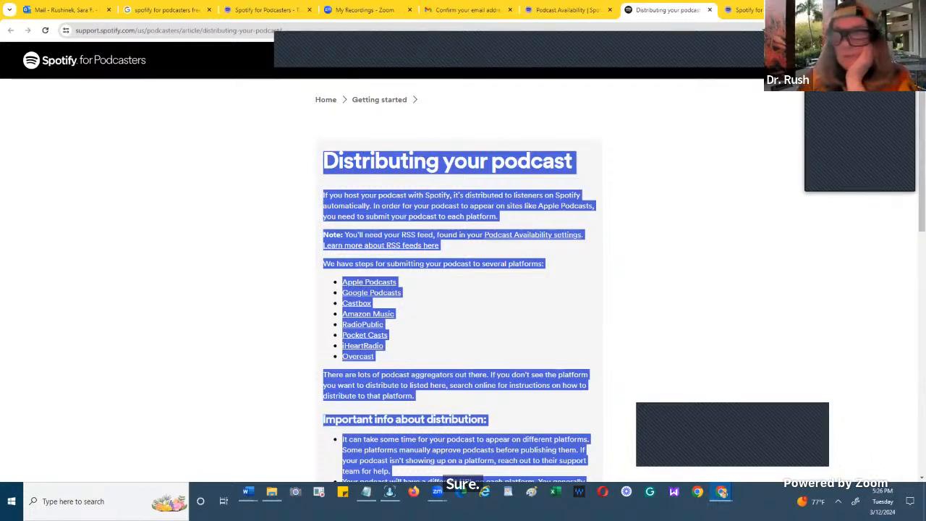
scroll(709, 329, "down", 5)
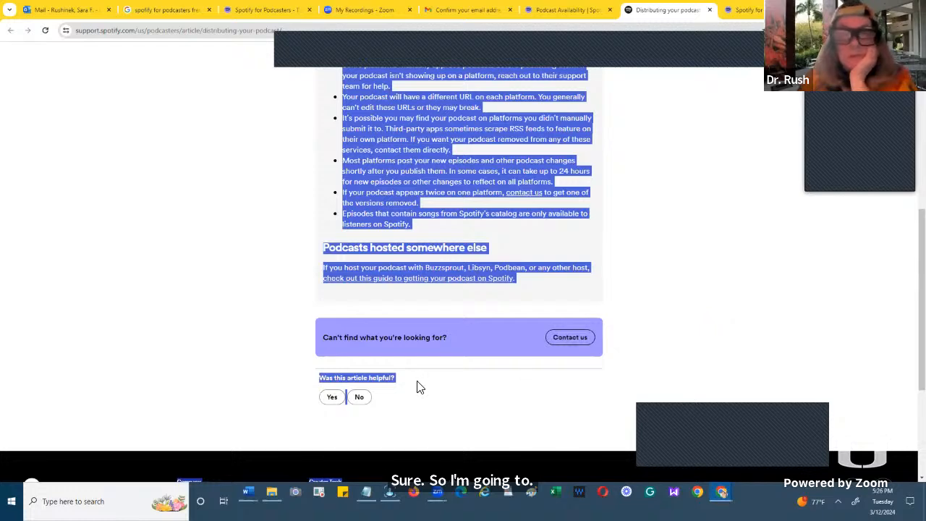
left_click(329, 396)
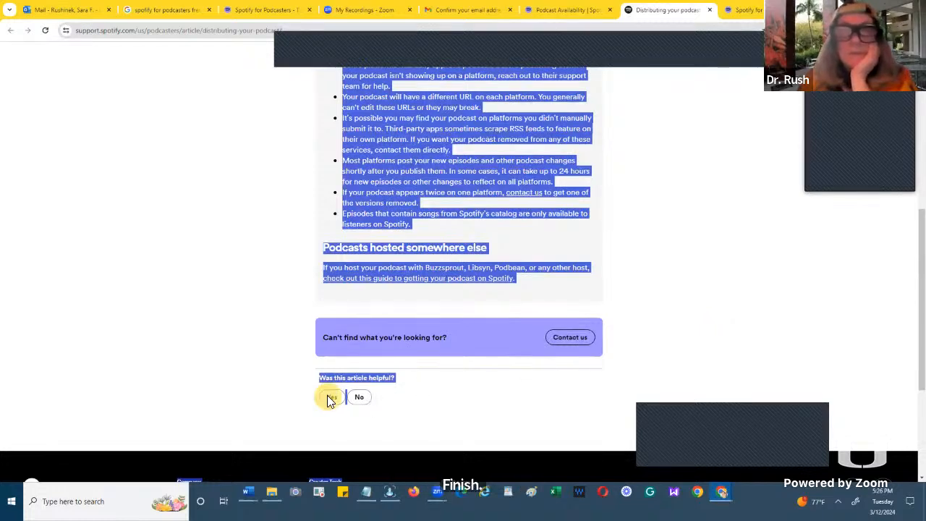
- Return to the Podcast Availability page and review its platform list, RSS distribution section and show links
left_click(563, 13)
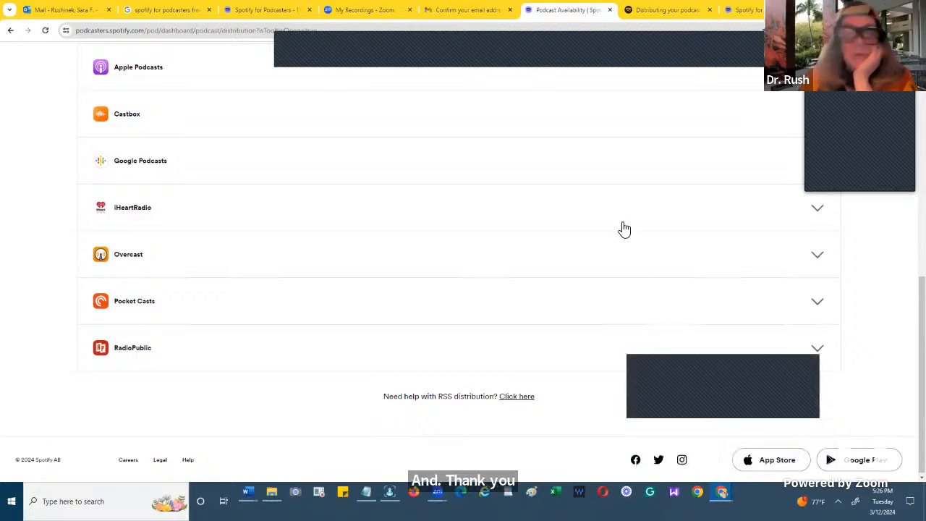
scroll(624, 230, "up", 1)
scroll(624, 229, "up", 3)
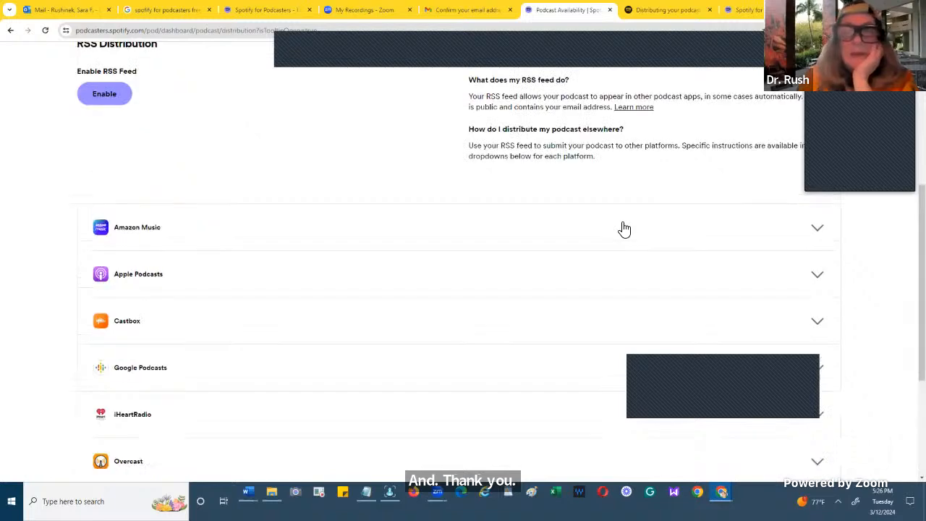
scroll(624, 230, "up", 4)
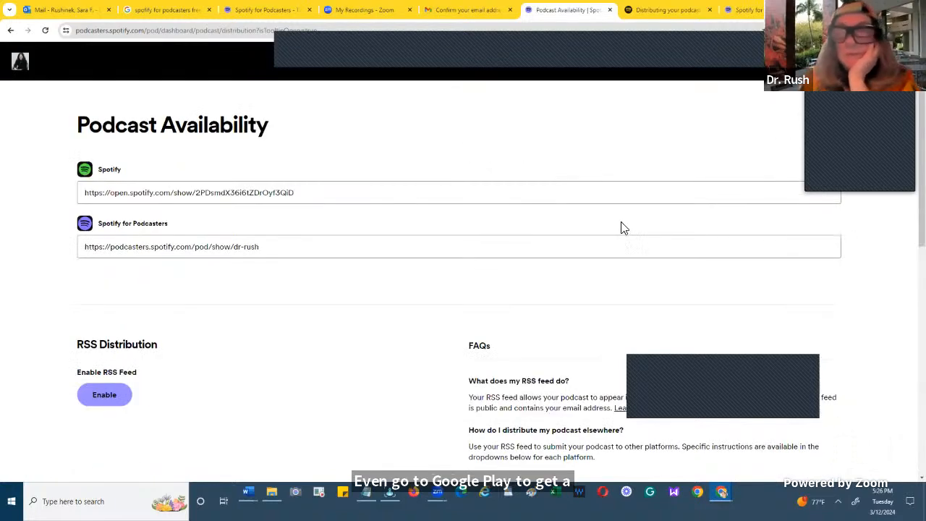